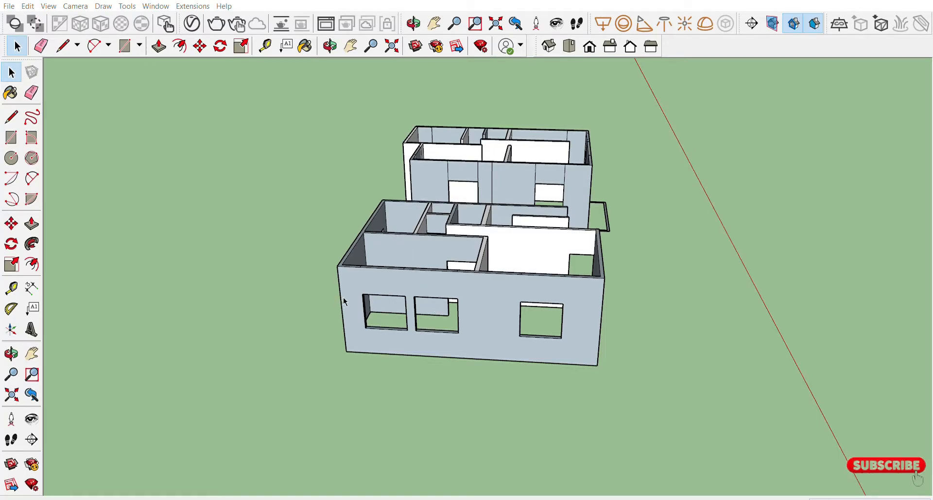
Try to move the double window into the single opening of the front wall
key(m)
scroll(535, 325, up, 6)
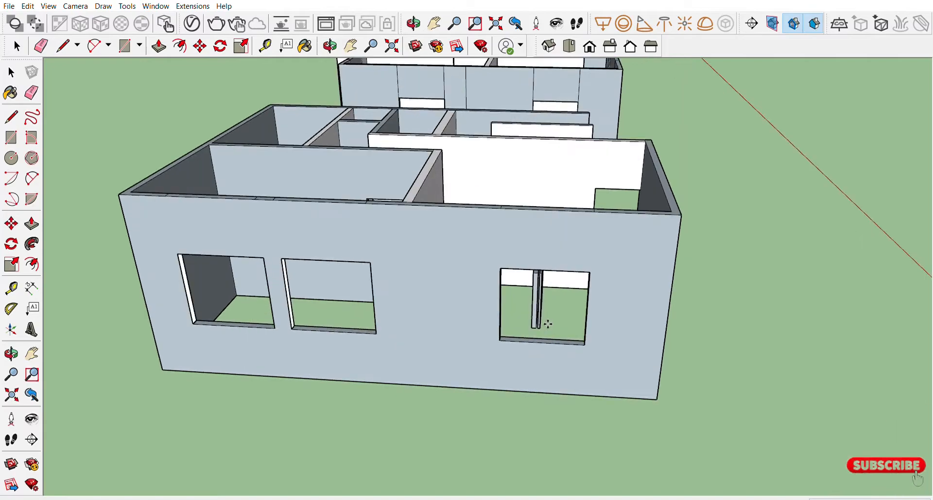
click(508, 344)
scroll(440, 430, down, 5)
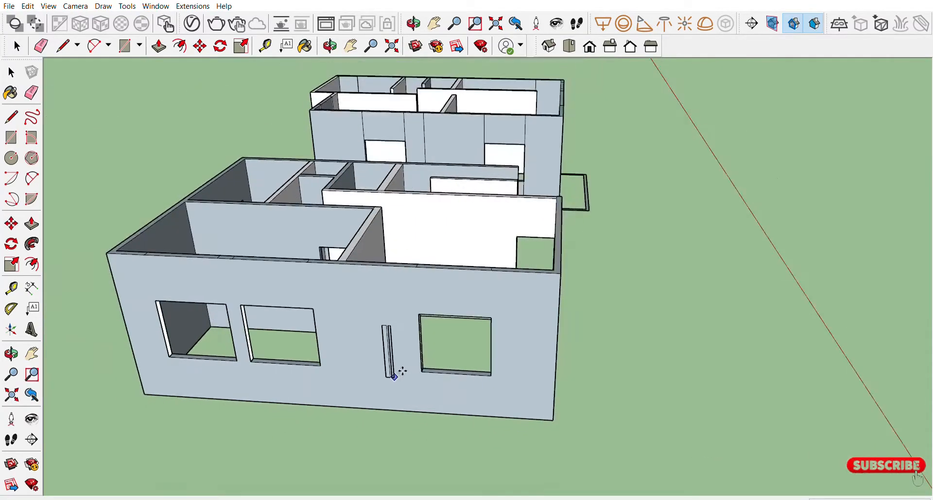
middle_drag(629, 402, 523, 381)
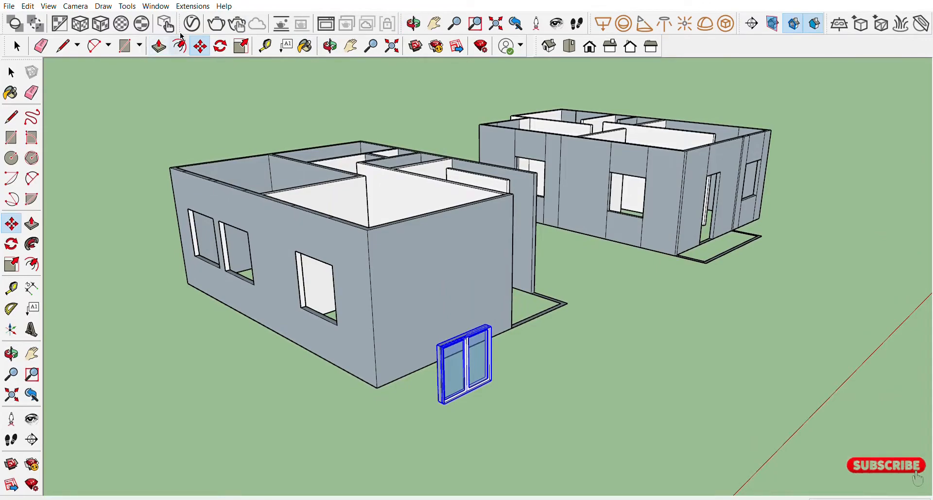
Rotate the double window about its vertical axis until it runs parallel to the wall with the three openings
click(220, 44)
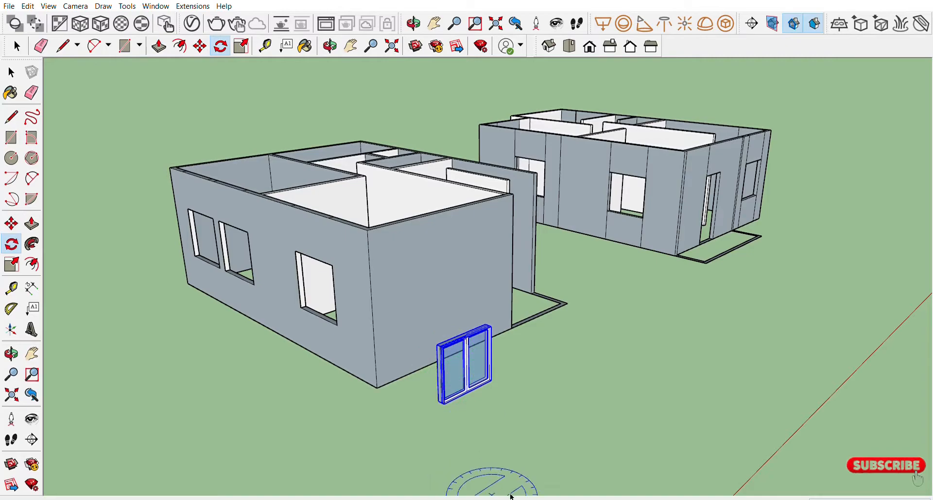
key(o)
middle_drag(499, 399, 496, 369)
scroll(498, 364, up, 3)
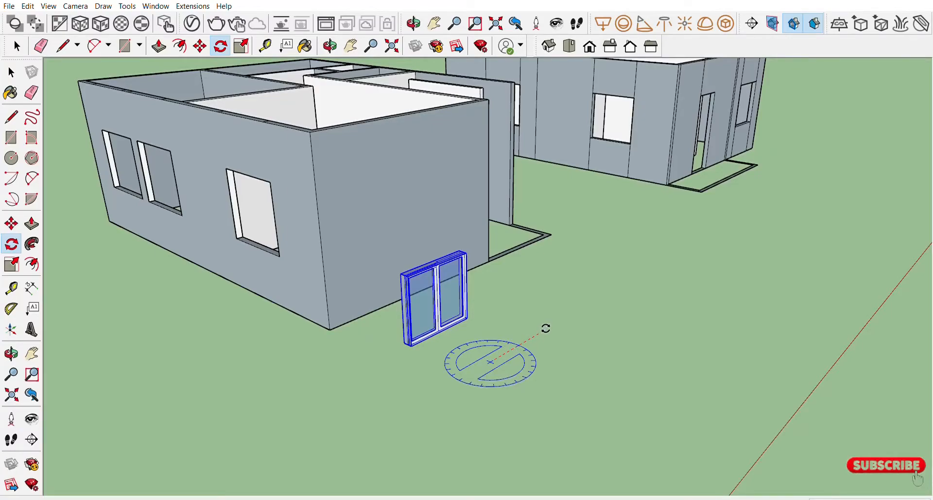
click(546, 330)
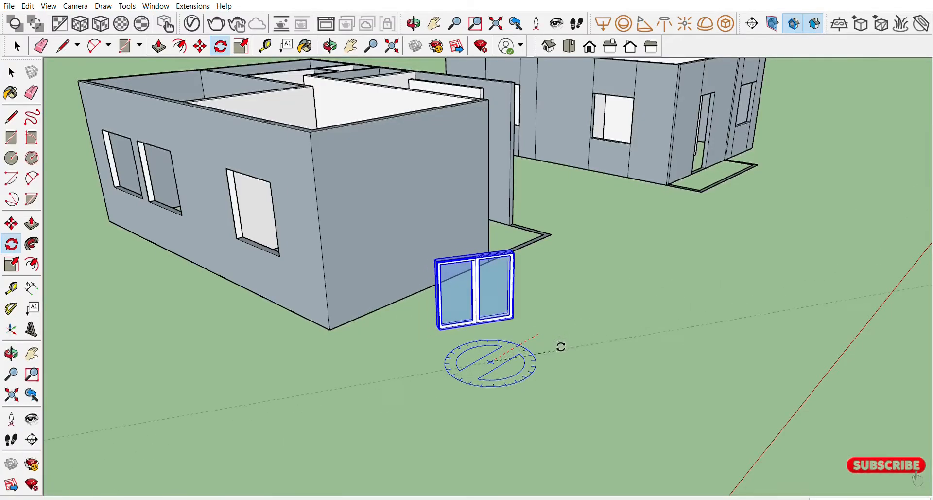
click(557, 389)
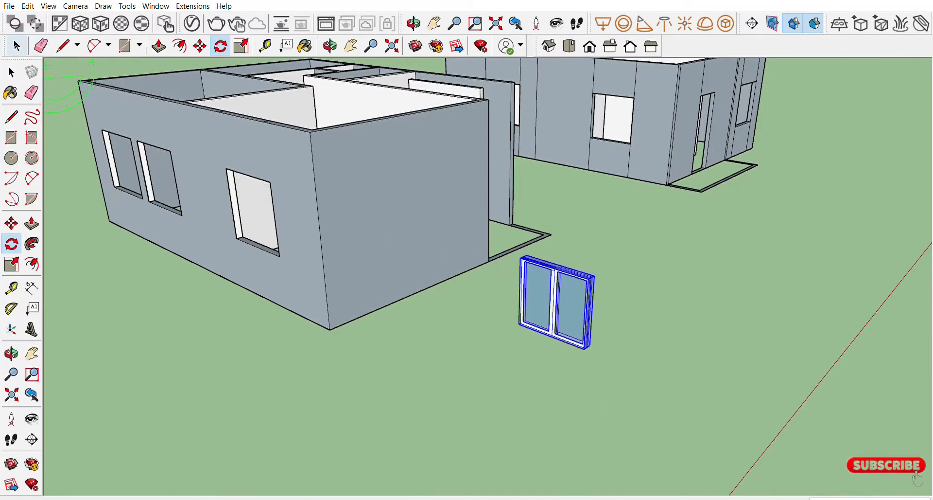
Copy the rotated window by its lower corner onto the matching lower corner of the single front-wall opening
click(22, 43)
key(m)
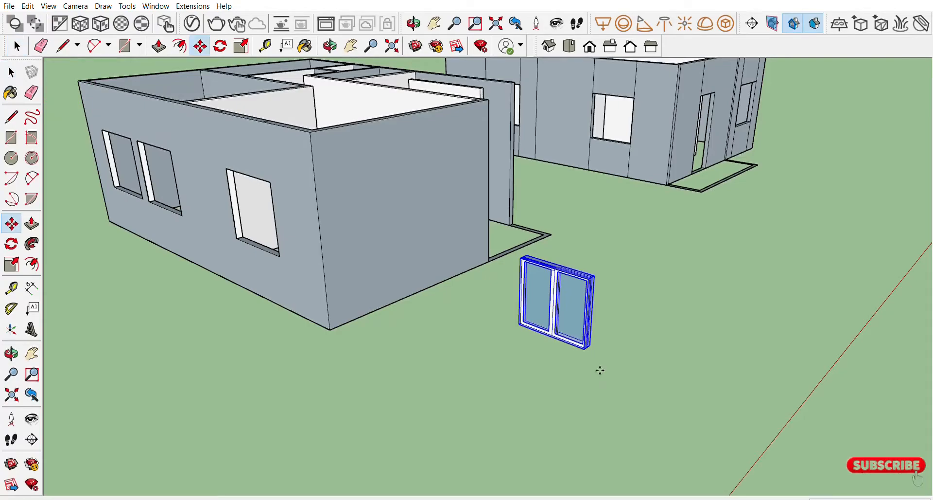
click(590, 345)
shift+middle_drag(236, 275, 397, 345)
scroll(417, 308, up, 4)
middle_drag(416, 308, 512, 320)
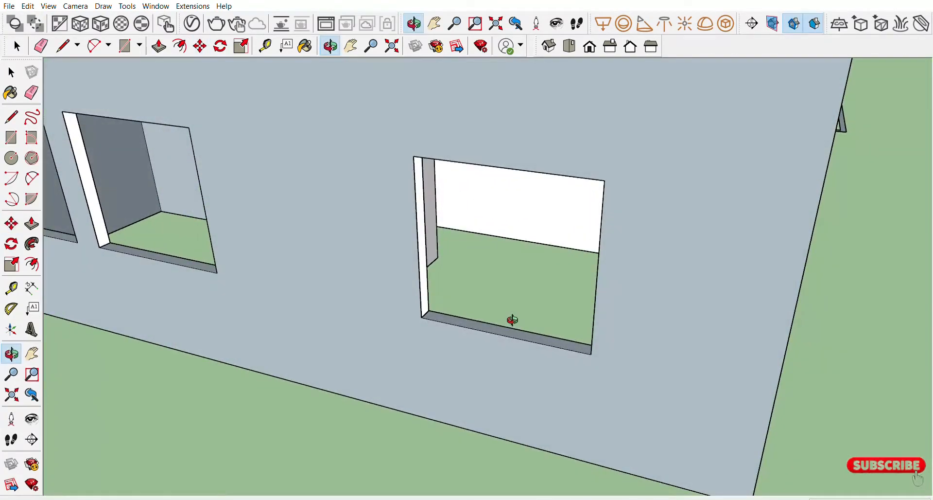
click(599, 350)
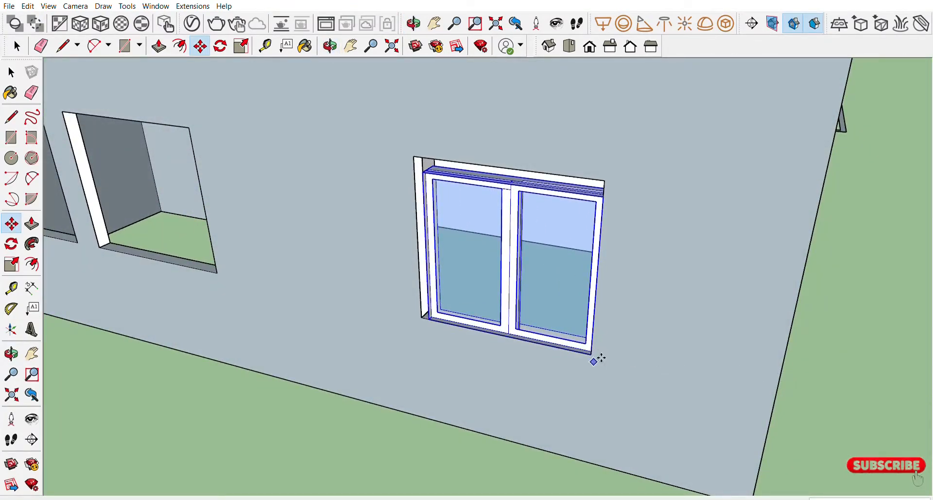
middle_drag(468, 213, 530, 242)
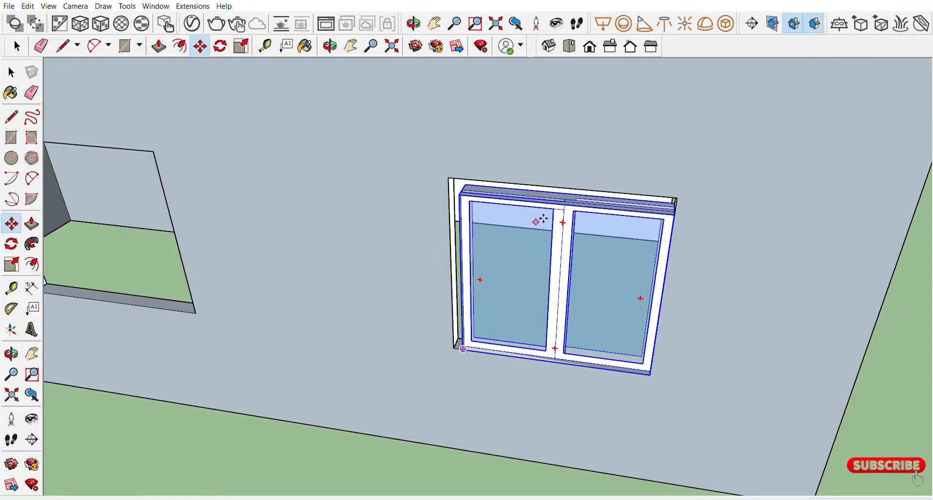
Scale the placed window from its upper corner so that it fills the single opening
key(s)
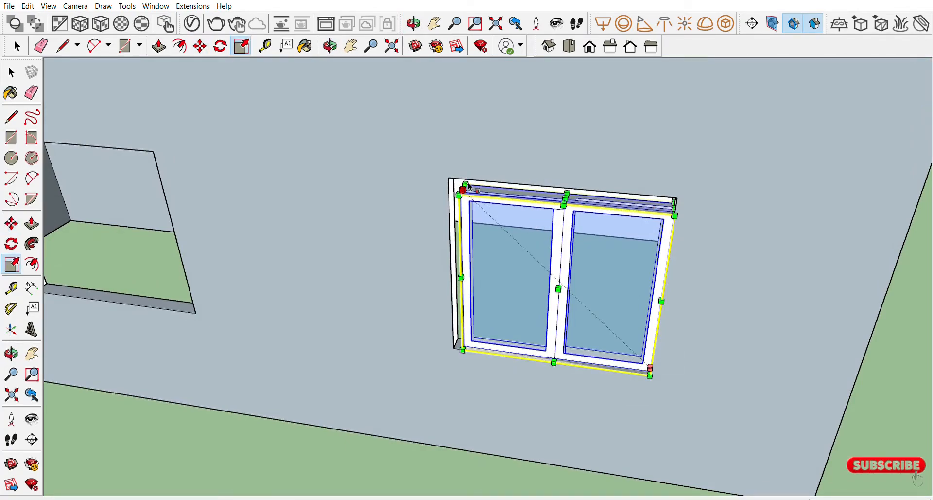
drag(470, 187, 452, 175)
scroll(499, 272, down, 4)
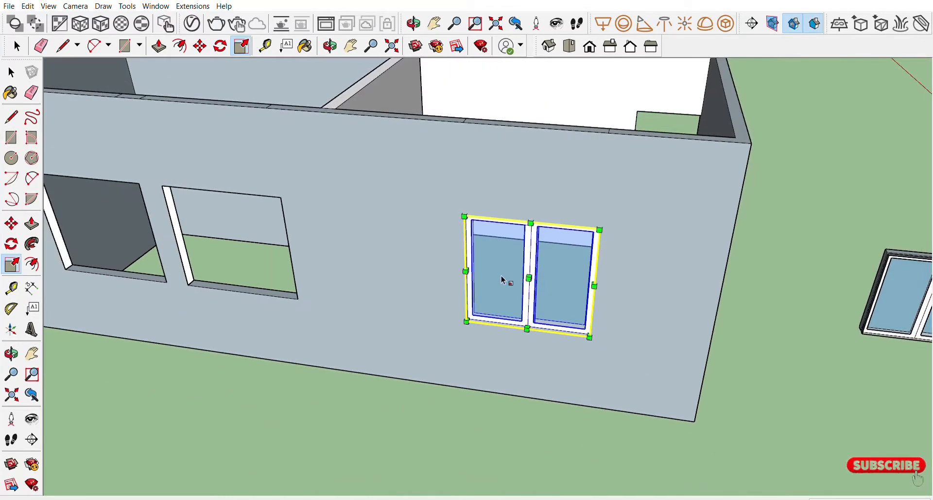
click(17, 46)
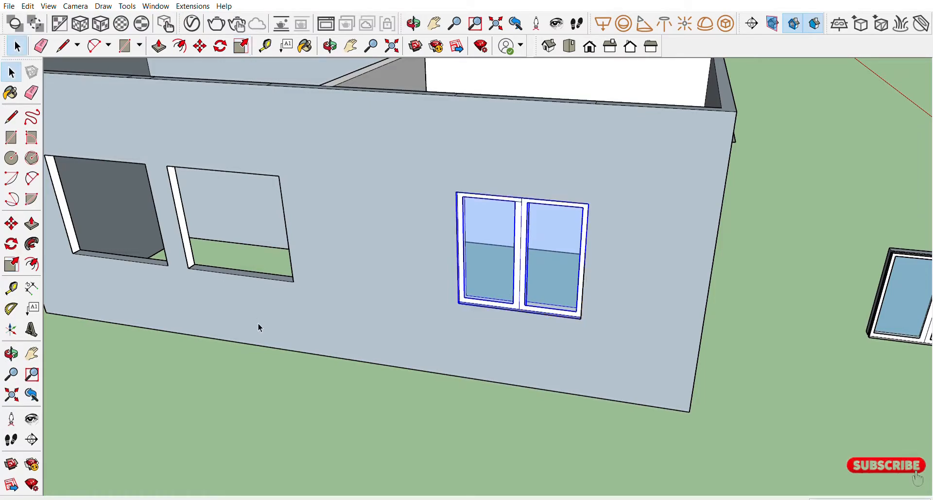
Copy the fitted window by its lower corner into the middle opening of the front wall
click(545, 251)
key(m)
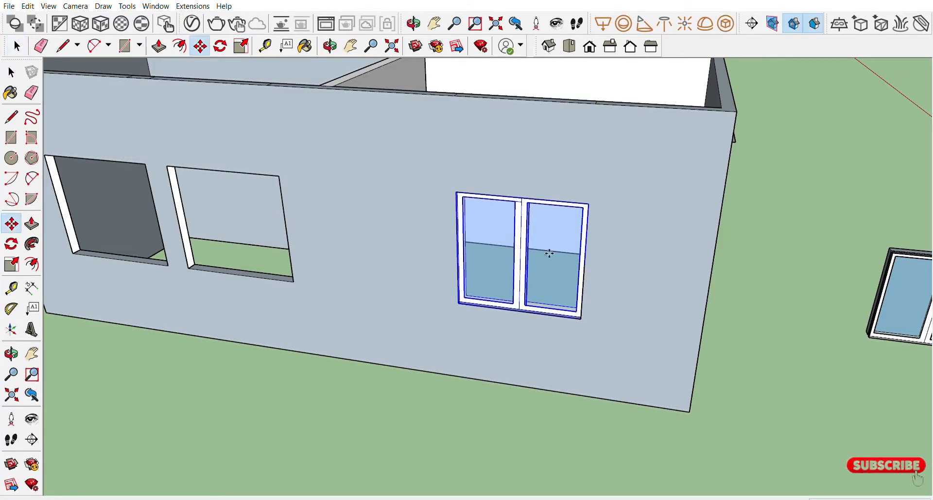
click(591, 318)
shift+middle_drag(411, 289, 681, 321)
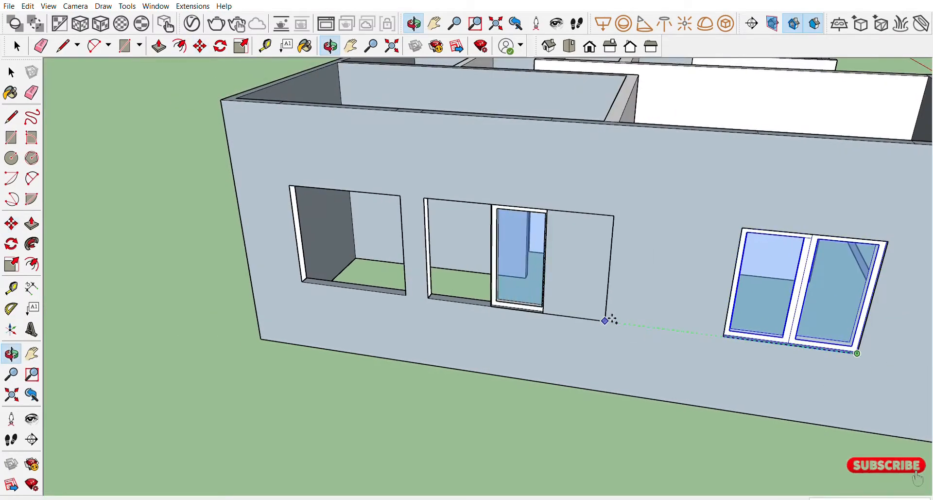
click(547, 310)
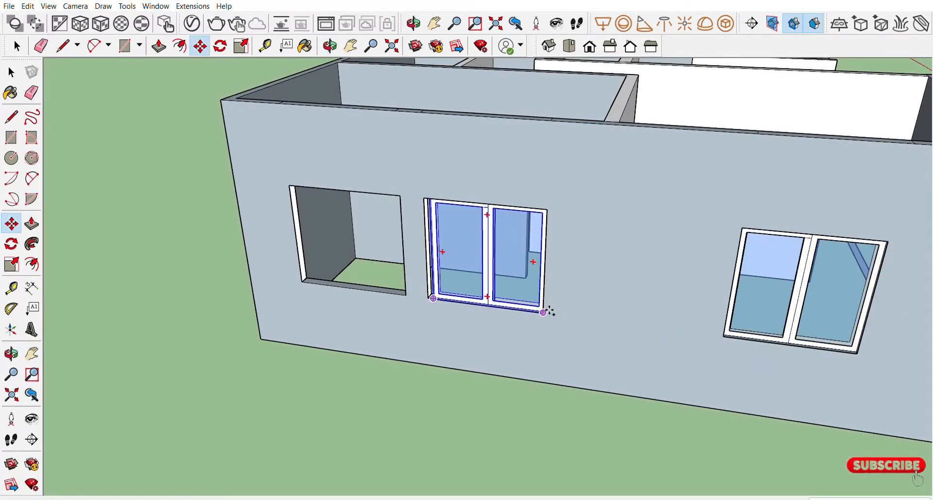
Copy the window from the middle opening into the adjacent empty opening, aligning their lower corners
click(543, 312)
click(406, 295)
middle_drag(355, 289, 519, 237)
scroll(583, 258, up, 4)
scroll(364, 168, down, 2)
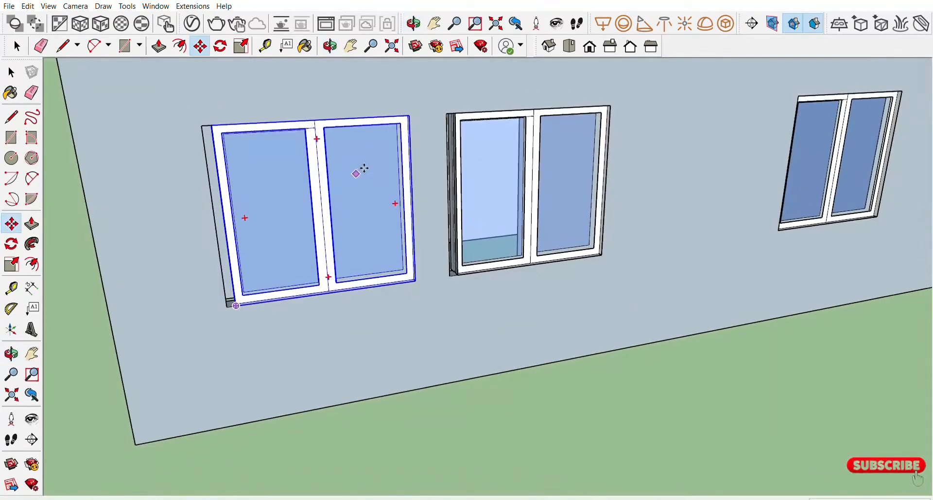
middle_drag(352, 204, 139, 242)
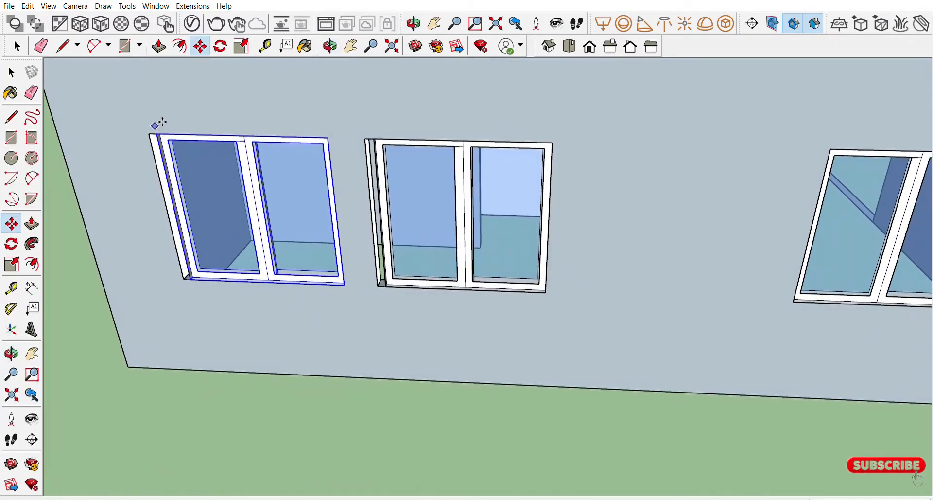
Try to close the gap beside the middle window by extending the adjoining wall with Push/Pull
click(18, 41)
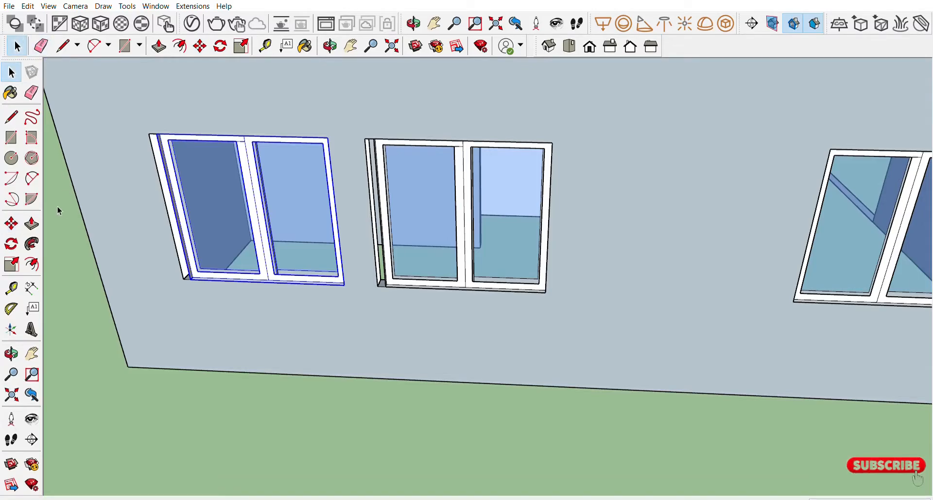
click(159, 46)
middle_drag(444, 248, 332, 194)
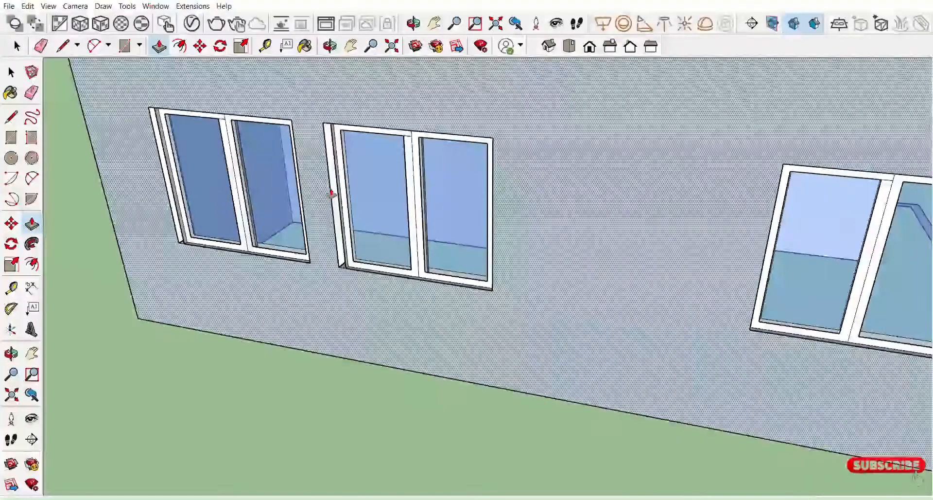
scroll(332, 195, up, 3)
click(362, 221)
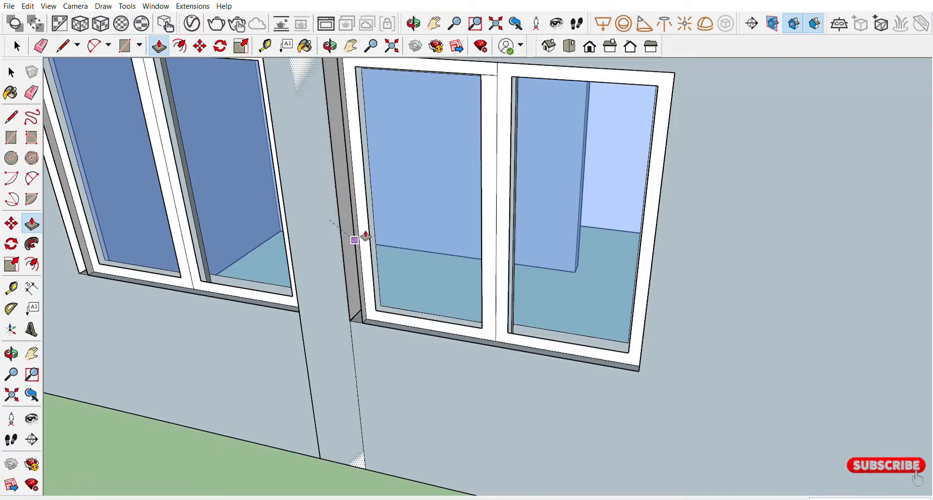
middle_drag(354, 240, 382, 243)
scroll(369, 277, up, 1)
middle_drag(368, 277, 416, 298)
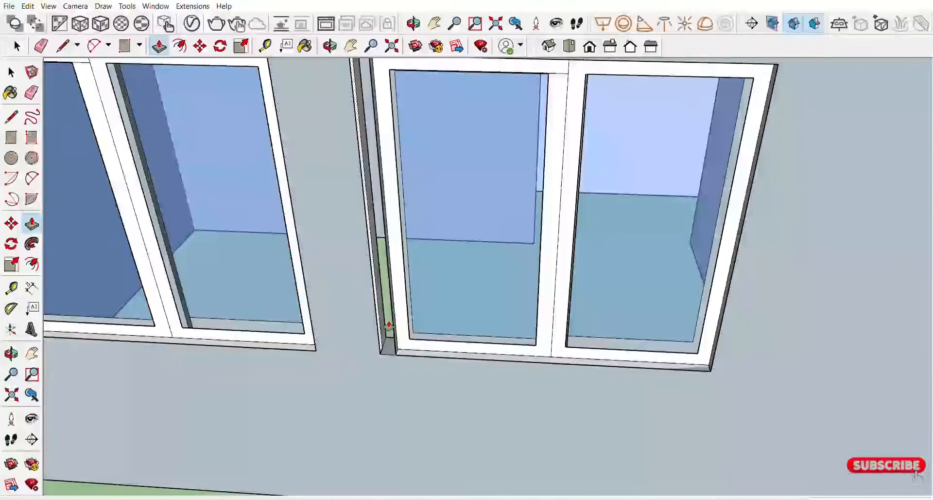
Try to push/pull the middle opening's side jamb face out to the window frame
click(401, 334)
middle_drag(412, 339, 348, 279)
scroll(369, 326, up, 3)
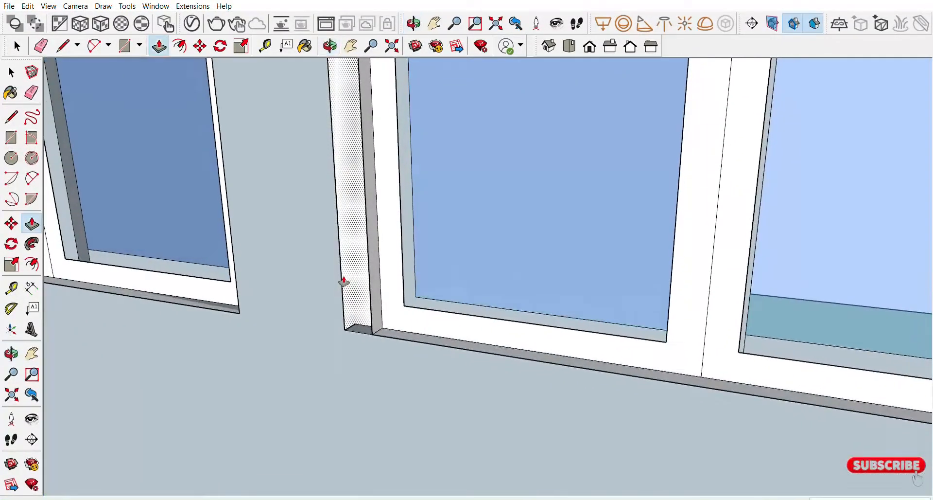
click(363, 318)
click(373, 320)
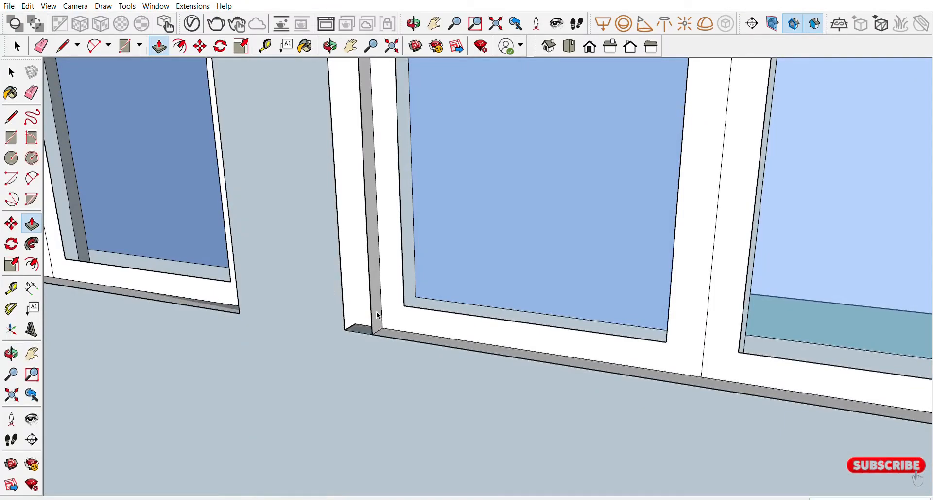
Undo the window copies placed in the middle opening and the one next to it
scroll(378, 316, down, 3)
scroll(384, 319, down, 6)
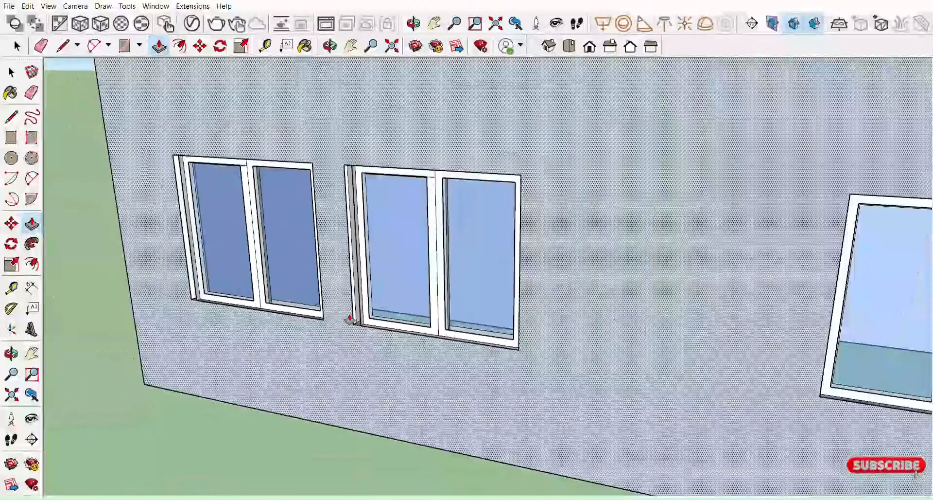
scroll(313, 223, up, 4)
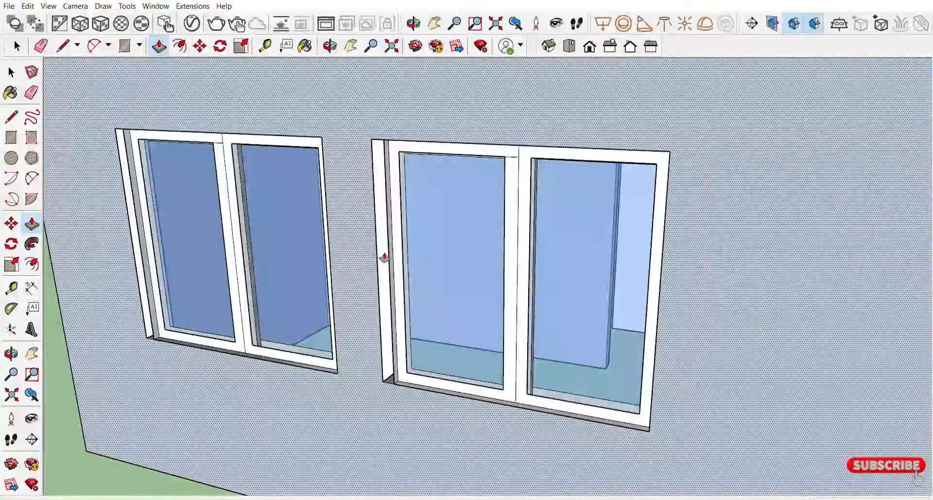
middle_drag(381, 256, 444, 271)
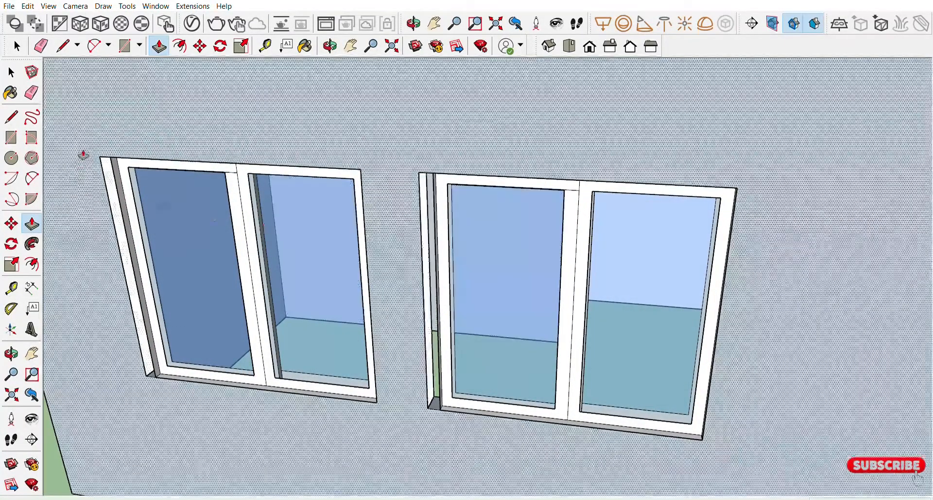
key(ctrl+z)
key(ctrl+z)
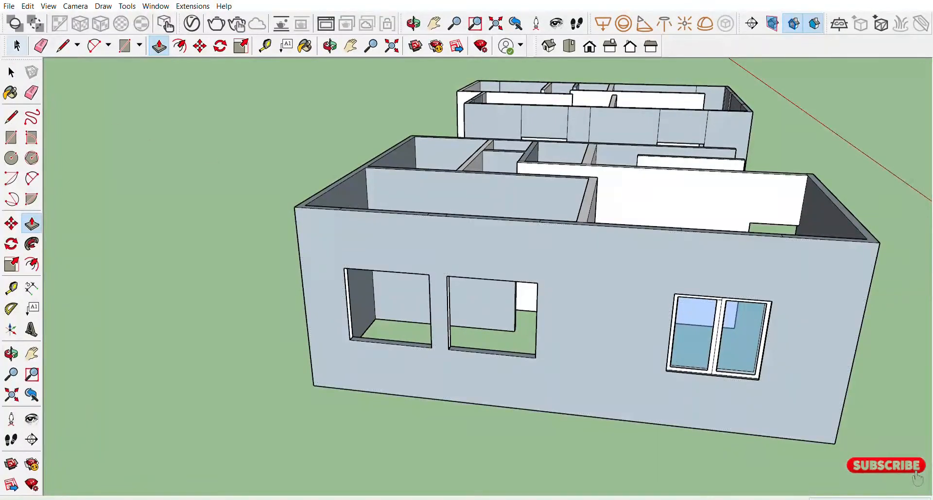
Copy the window from the single opening to the lower corner of the middle opening
click(17, 46)
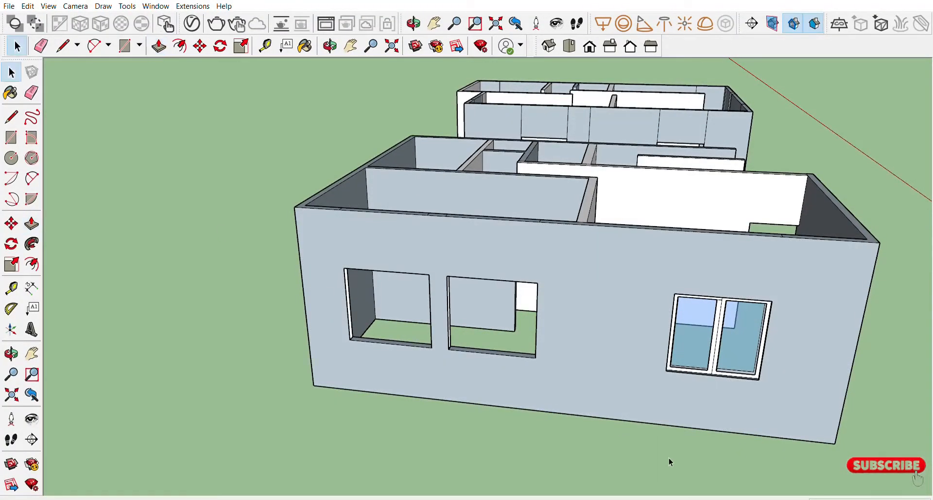
click(711, 358)
key(m)
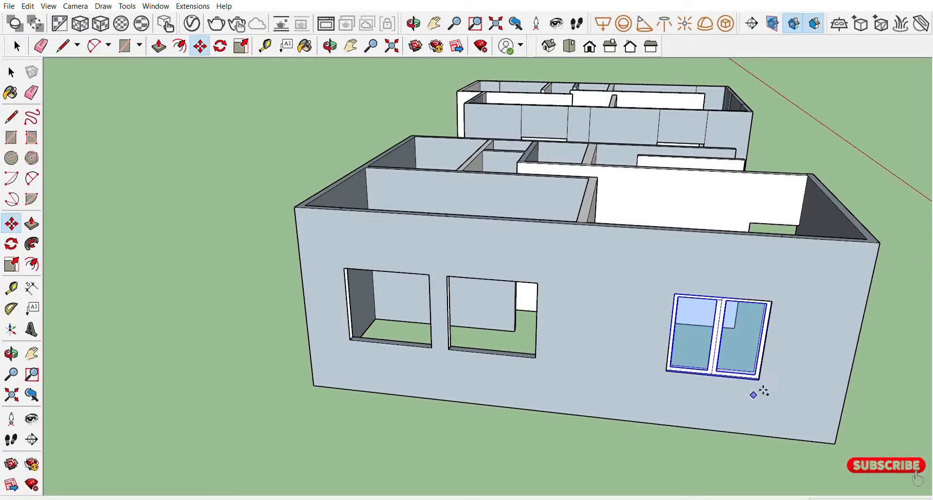
click(759, 379)
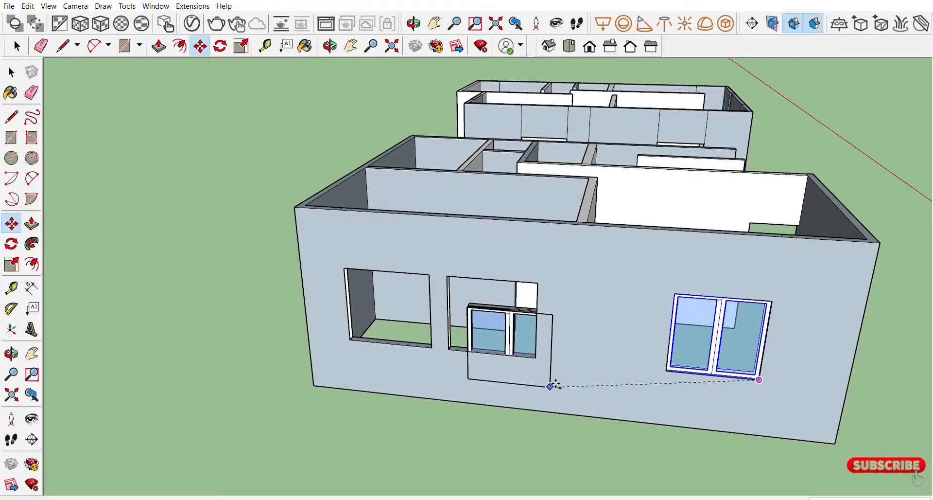
click(536, 357)
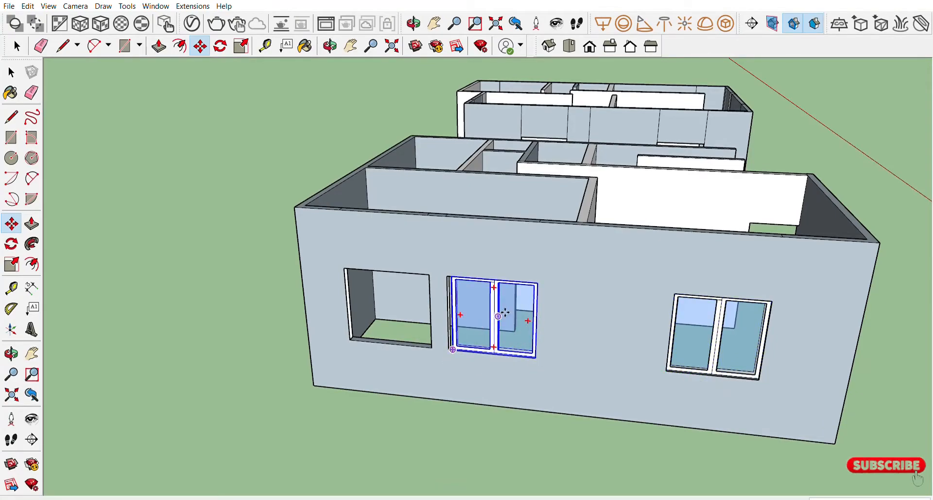
Scale the copied window sideways to close the gap at the jamb of the middle opening
scroll(505, 312, up, 3)
key(s)
scroll(419, 313, up, 5)
middle_drag(426, 312, 471, 315)
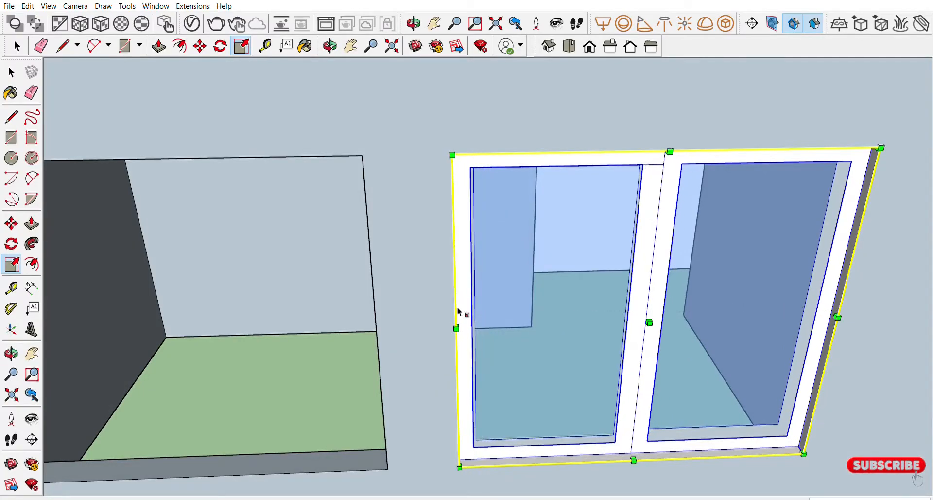
Copy the window from the middle opening into the adjacent empty opening, aligning it at the lower corner
scroll(462, 312, down, 4)
key(m)
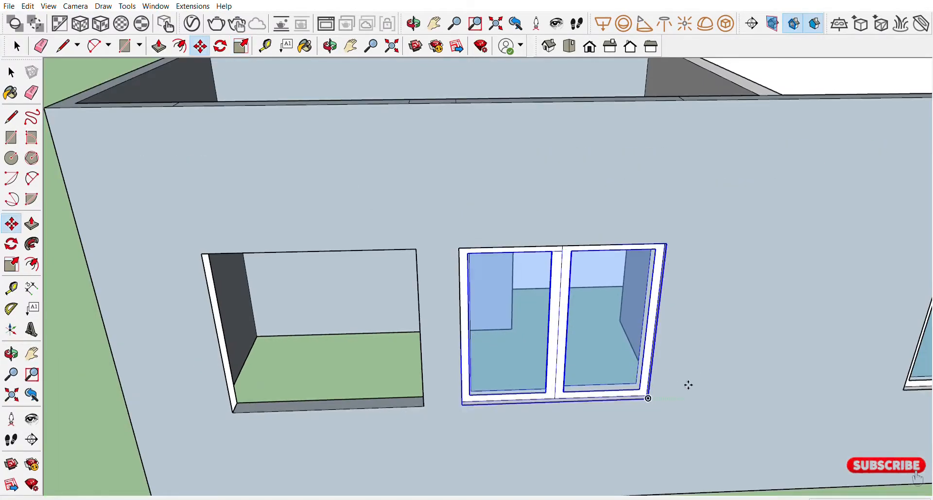
click(648, 399)
key(ctrl)
click(432, 398)
Copy the window from the front wall to the lower corner of the side wall's empty opening
scroll(388, 408, down, 4)
middle_drag(440, 399, 335, 344)
scroll(371, 343, down, 3)
middle_drag(625, 343, 722, 359)
scroll(692, 358, up, 3)
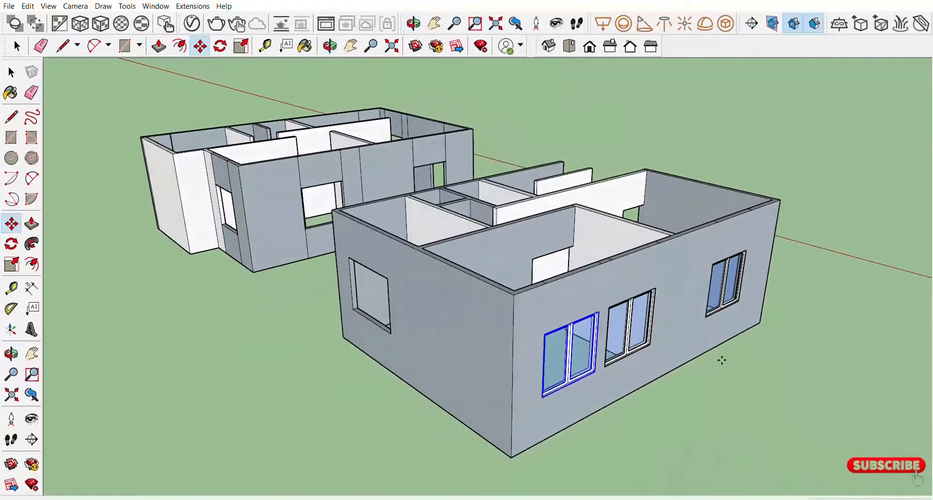
click(605, 369)
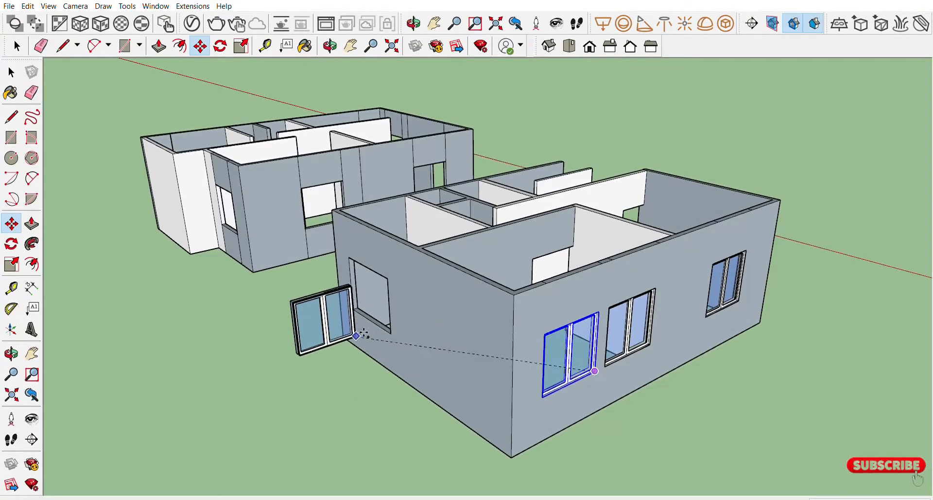
scroll(369, 335, up, 5)
click(557, 363)
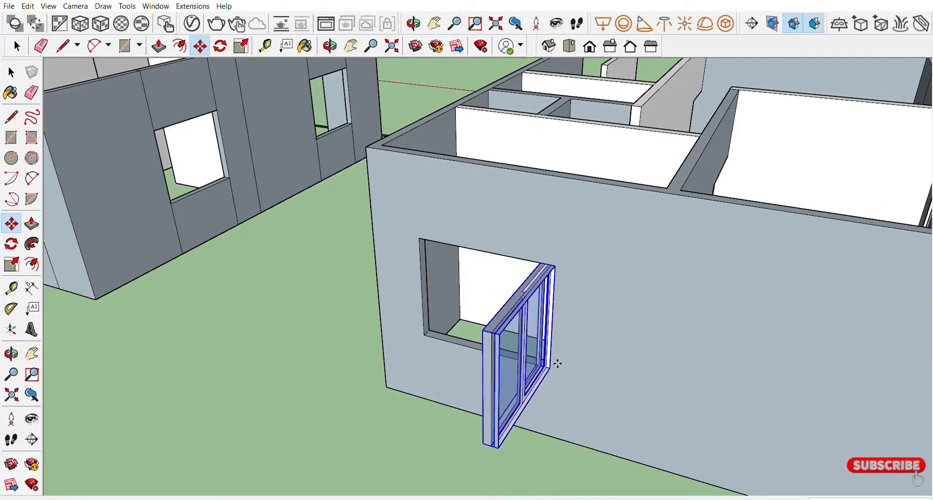
Try to rotate the window copy about a point on the ground in front of the side wall
click(220, 46)
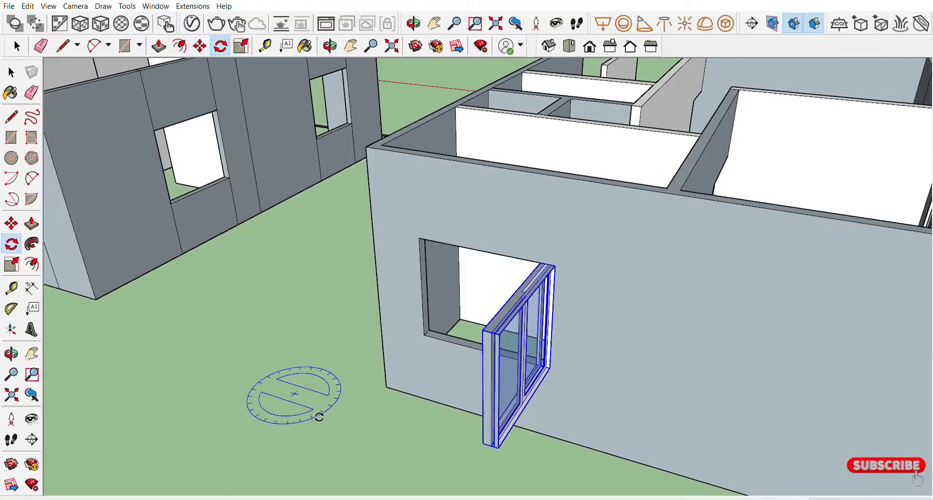
click(340, 439)
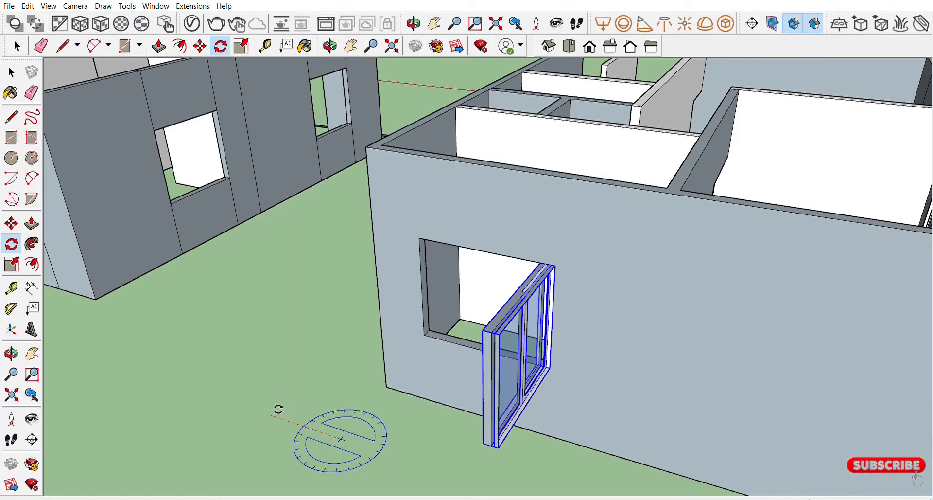
click(279, 409)
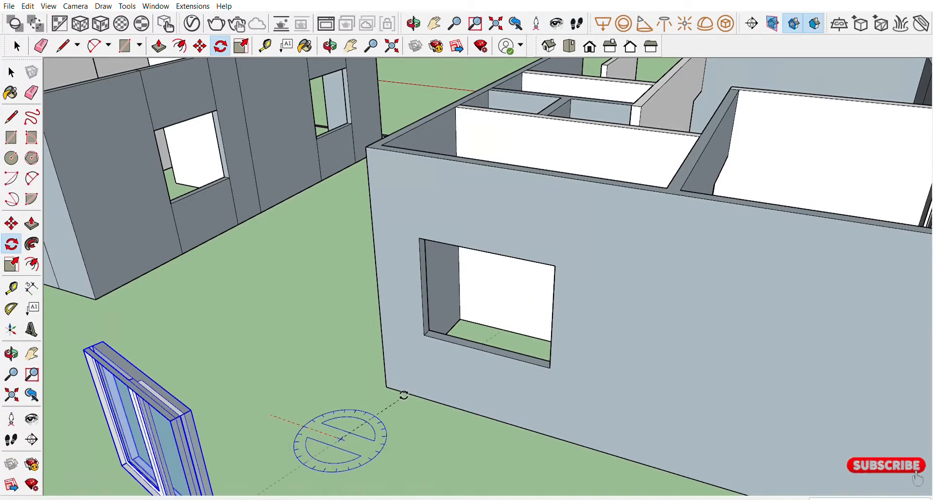
click(404, 394)
scroll(323, 383, down, 3)
shift+middle_drag(323, 383, 325, 356)
key(ctrl+z)
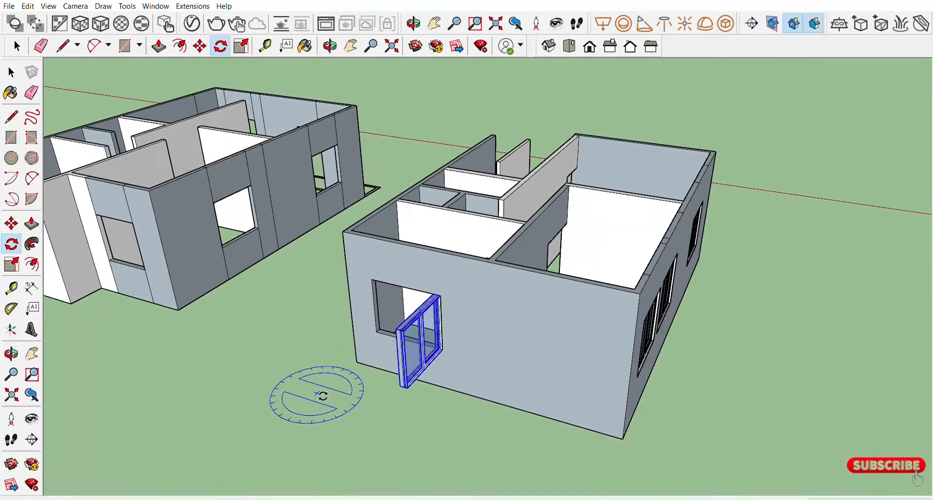
Rotate the window copy about a point on the ground so it is parallel to the side wall
click(323, 413)
click(270, 390)
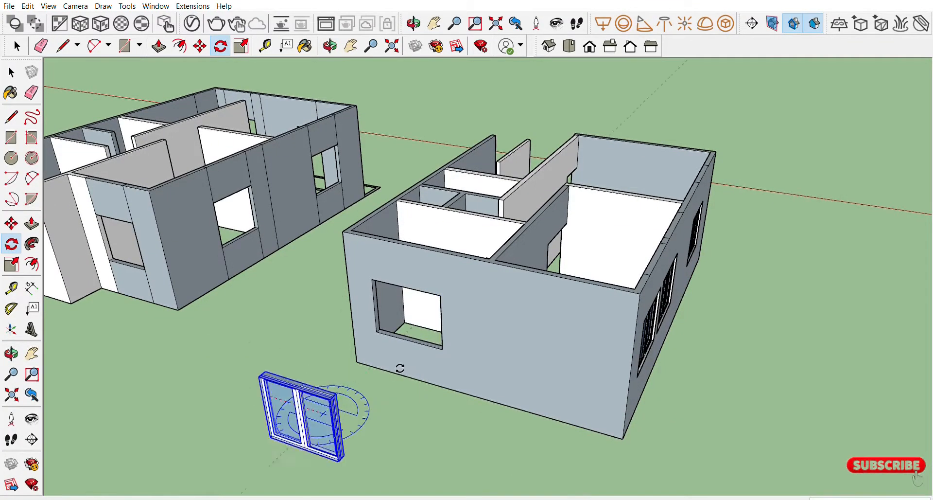
click(378, 373)
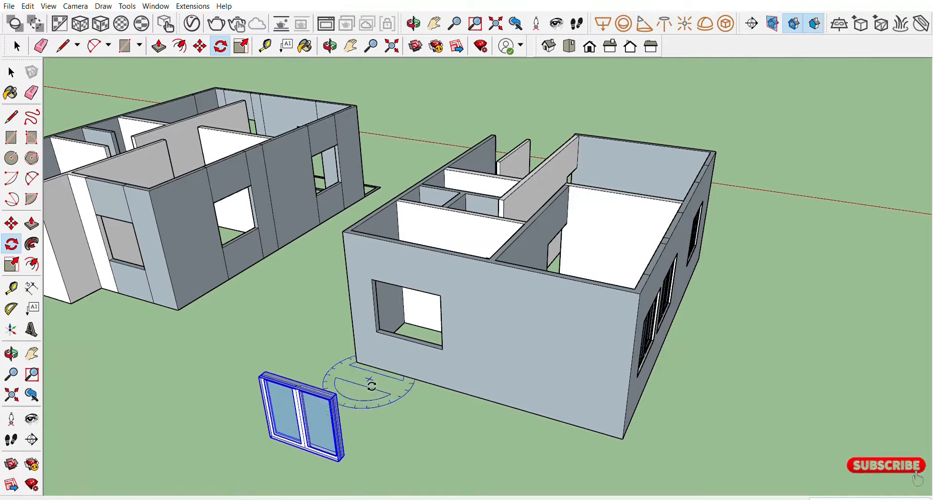
Move the rotated window by its lower corner into the side wall's opening
key(m)
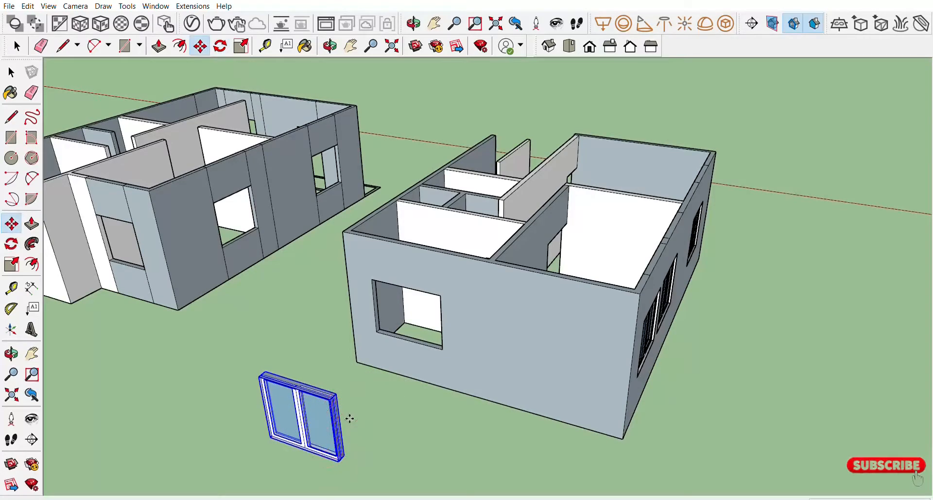
click(346, 460)
scroll(423, 387, up, 5)
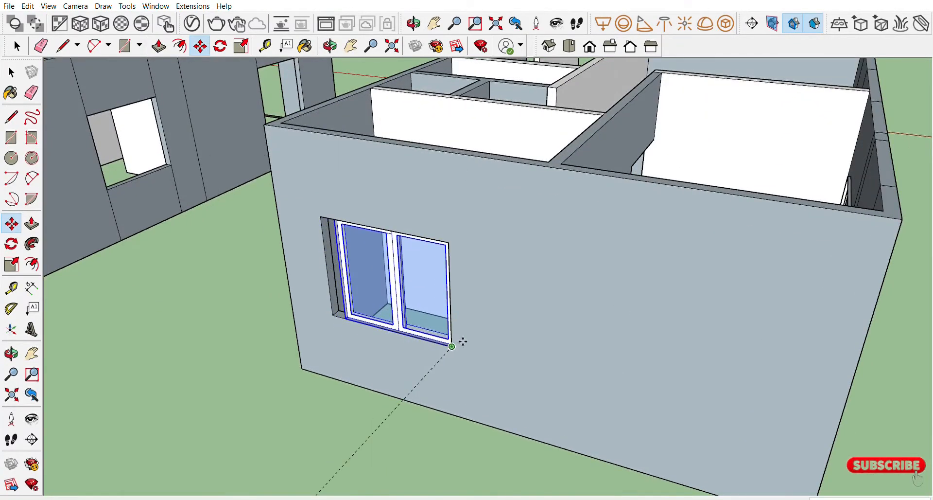
Push/pull the side wall opening's jamb face out to the window frame to close the gap
middle_drag(338, 294, 425, 292)
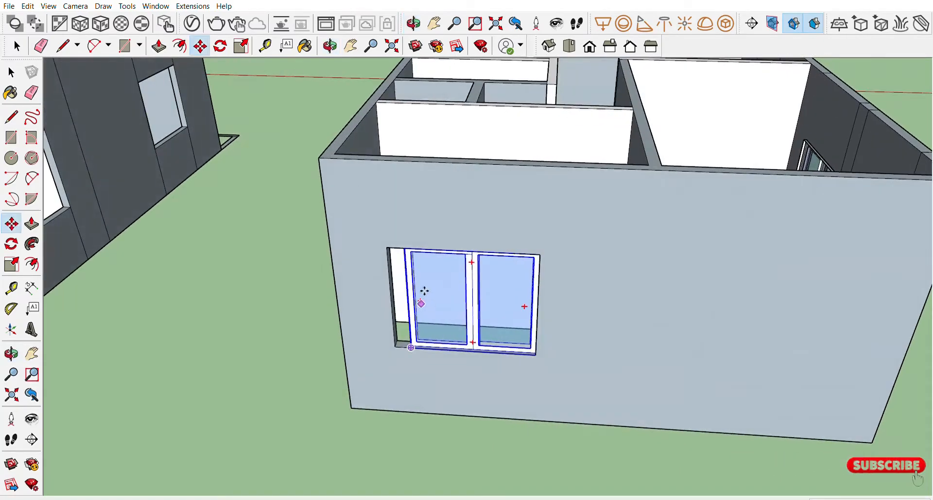
click(159, 47)
scroll(362, 282, up, 5)
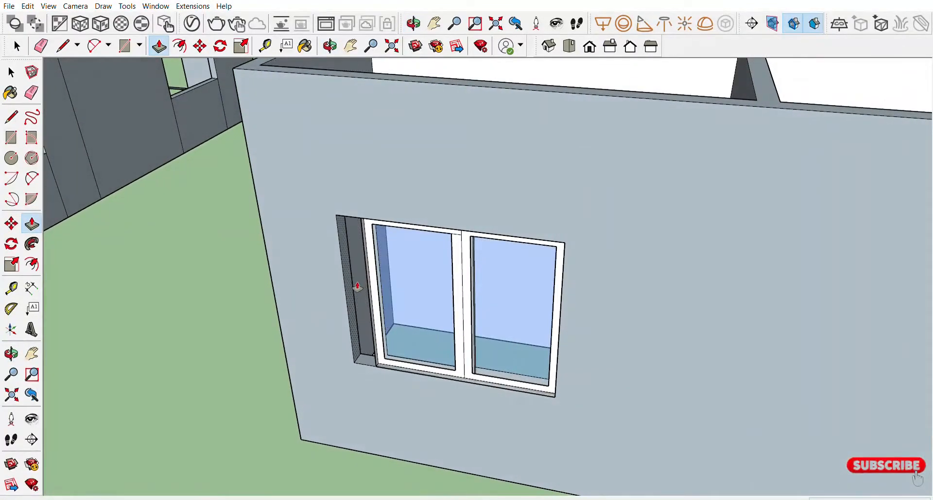
middle_drag(373, 316, 516, 339)
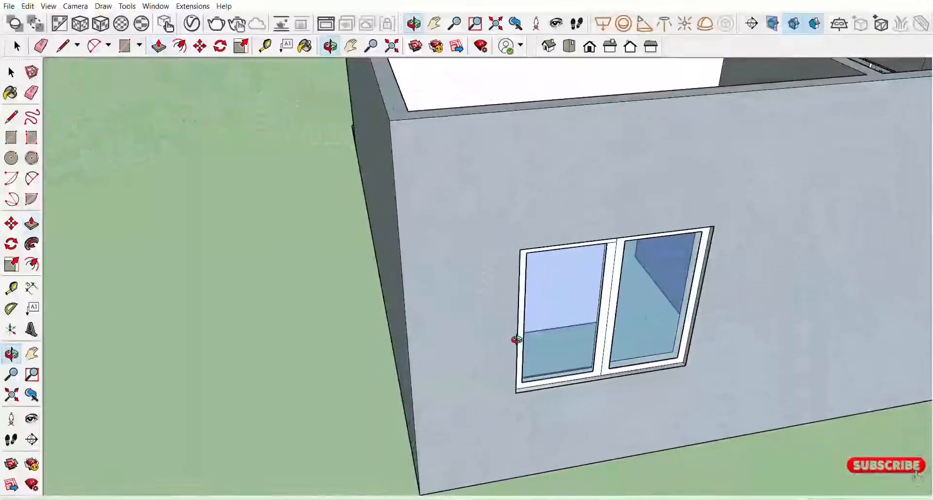
Copy the window from the first house's single opening into the second house's long-wall opening nearest the porch outline
scroll(502, 317, down, 4)
middle_drag(687, 311, 466, 307)
scroll(464, 309, down, 4)
middle_drag(698, 343, 422, 292)
middle_drag(618, 331, 544, 344)
click(16, 45)
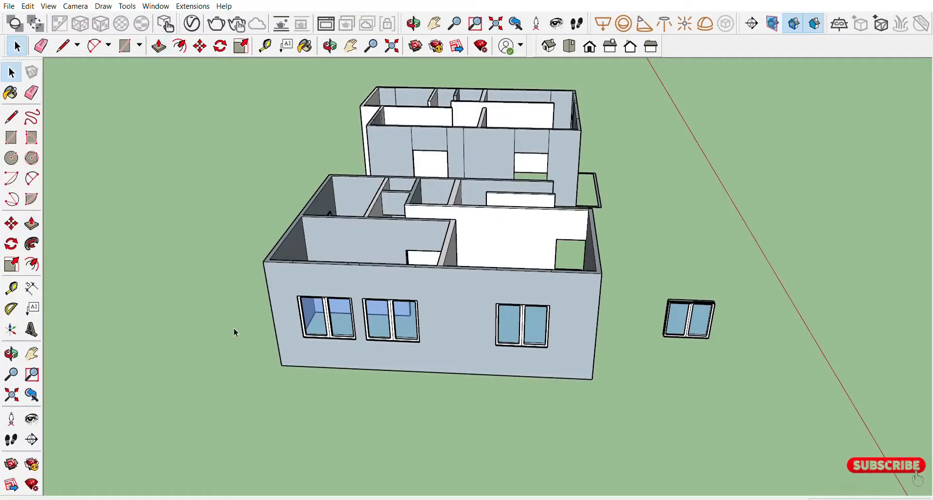
click(538, 330)
key(m)
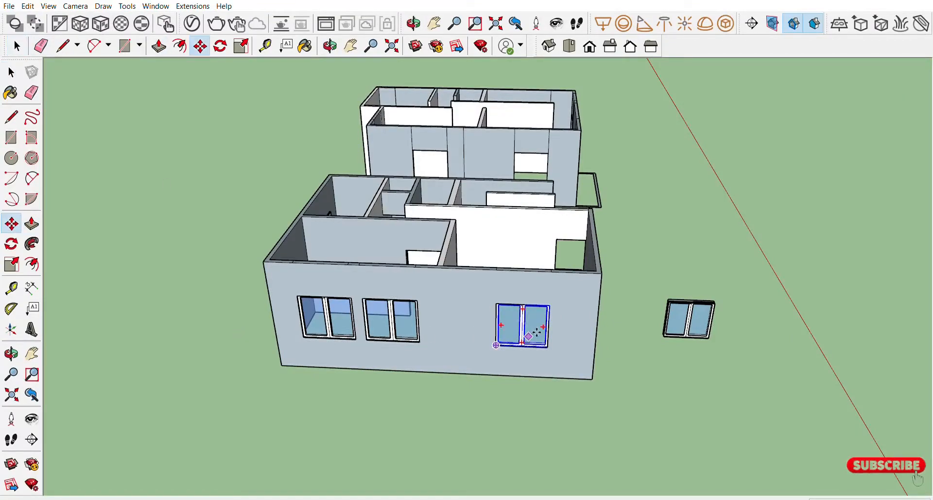
click(557, 347)
shift+middle_drag(556, 221, 506, 454)
scroll(511, 364, up, 7)
click(565, 295)
Copy the window from the opening near the porch into the other opening of the same long wall
click(565, 295)
shift+middle_drag(496, 293, 861, 319)
click(433, 301)
Scale the copied window sideways to meet the jamb of the opening farther from the porch
middle_drag(305, 269, 344, 320)
scroll(259, 284, up, 2)
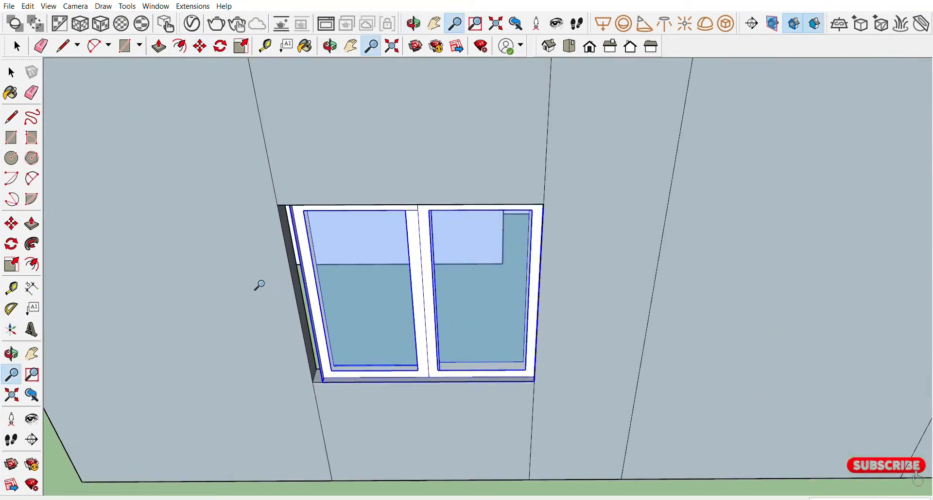
key(s)
middle_drag(340, 288, 390, 297)
scroll(390, 296, up, 3)
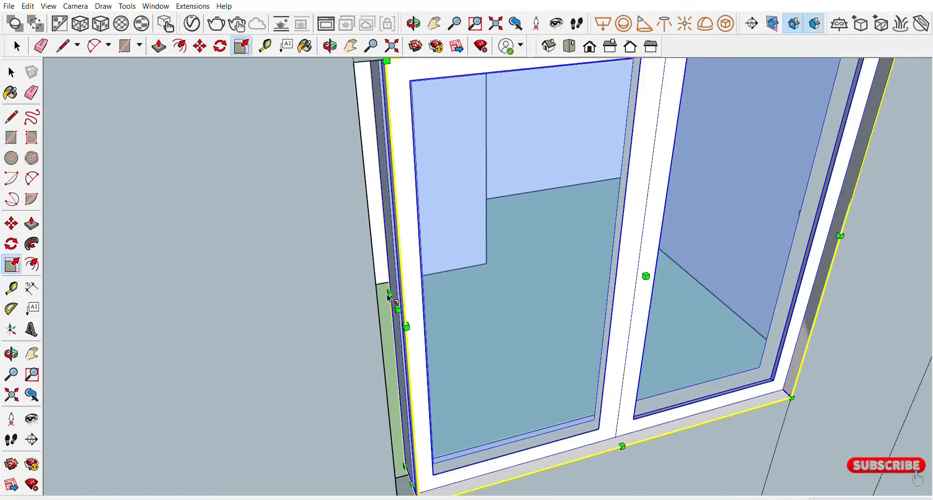
drag(398, 308, 381, 313)
Copy the first house's side-wall window to the lower corner of the opening in the second house's rear end wall
scroll(372, 310, down, 5)
middle_drag(374, 307, 578, 283)
scroll(599, 296, down, 3)
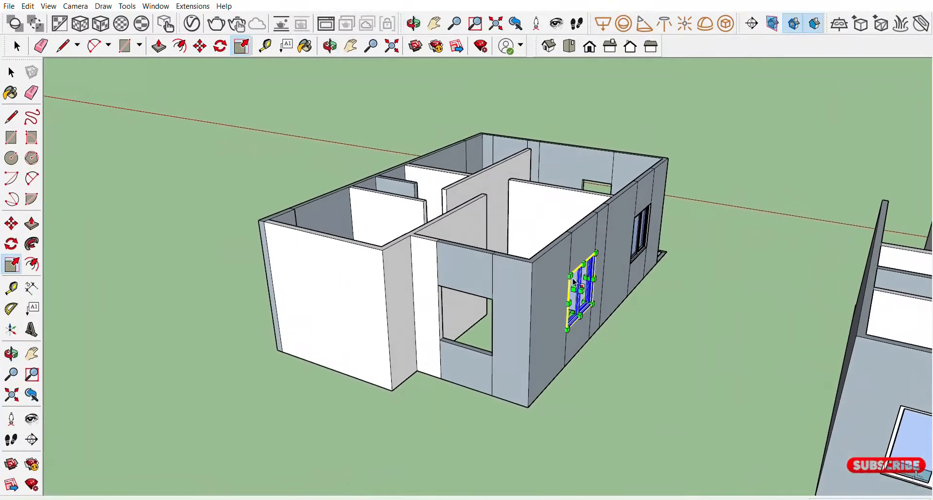
click(18, 43)
click(146, 210)
middle_drag(486, 384, 574, 370)
shift+middle_drag(574, 369, 185, 325)
click(582, 278)
key(m)
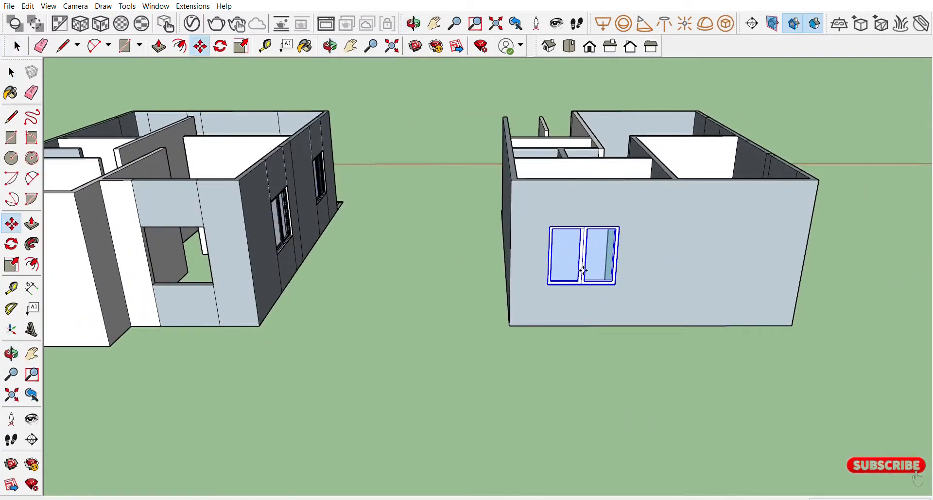
click(616, 285)
shift+middle_drag(432, 294, 780, 354)
scroll(643, 355, up, 2)
click(576, 349)
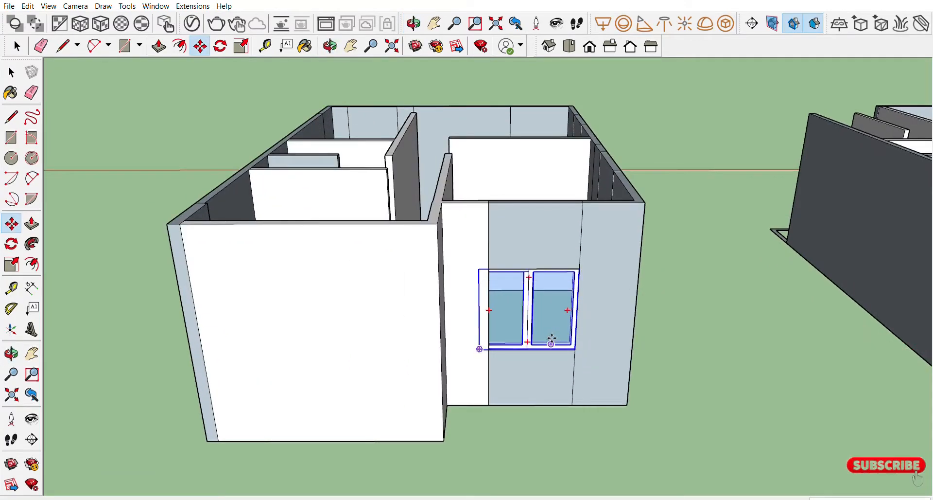
Scale the end-wall window narrower so its frame ends at the edge of the opening
key(s)
scroll(486, 304, up, 4)
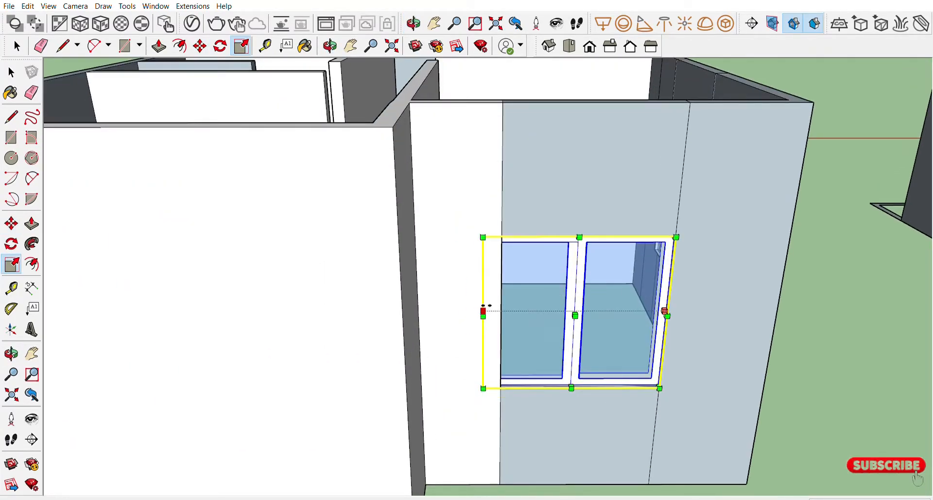
click(485, 309)
click(508, 310)
Erase the vertical seam lines above, below and between the windows on the second house's long wall
scroll(495, 321, down, 5)
middle_drag(483, 329, 517, 352)
middle_drag(333, 360, 428, 340)
scroll(492, 269, up, 2)
middle_drag(492, 269, 560, 315)
click(39, 46)
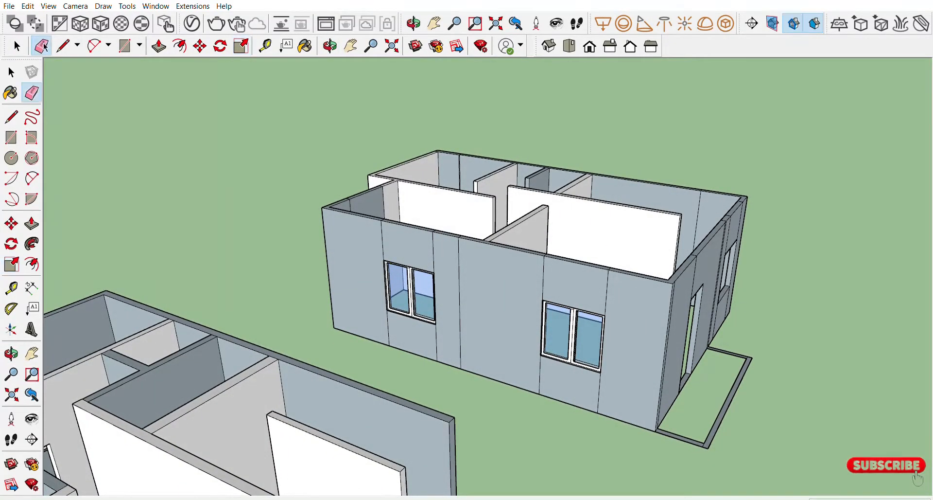
drag(549, 275, 394, 243)
drag(481, 338, 393, 328)
mouse_move(614, 382)
mouse_down()
mouse_move(516, 356)
mouse_move(522, 365)
mouse_up()
click(539, 375)
Erase the seam lines around the door and window openings on the second house's front wall
mouse_move(768, 364)
middle_down()
mouse_move(623, 350)
mouse_move(568, 323)
middle_up()
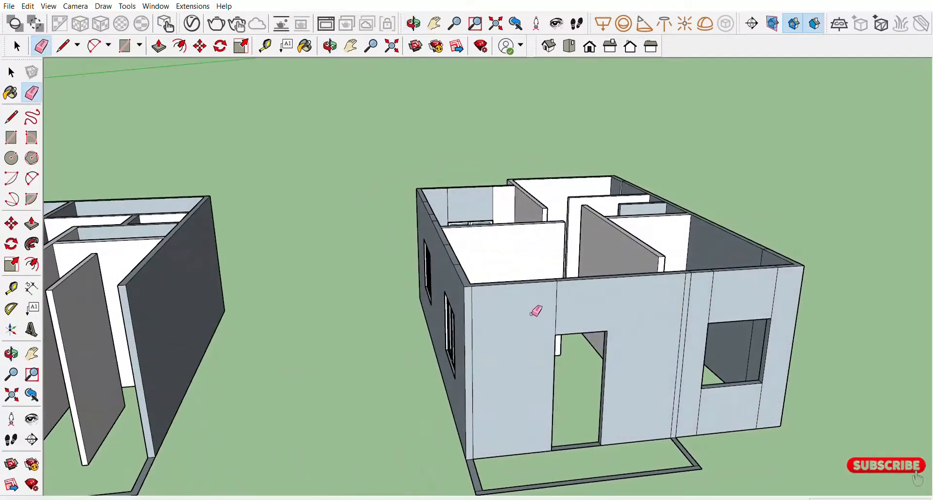
drag(579, 313, 555, 309)
mouse_move(781, 298)
mouse_down()
mouse_move(698, 299)
mouse_move(695, 312)
mouse_up()
drag(764, 402, 696, 406)
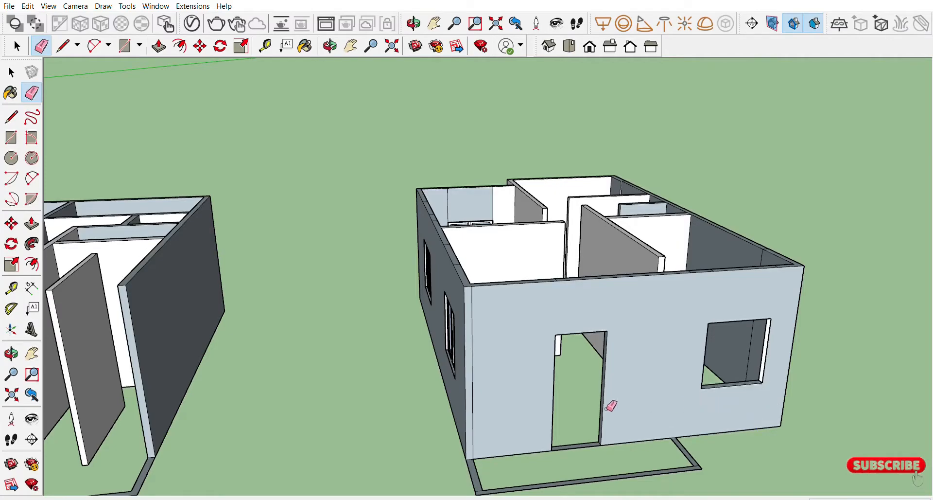
Copy the rear end-wall window to the lower corner of the window opening in the second house's front wall
scroll(577, 408, down, 3)
click(18, 46)
middle_drag(225, 222, 618, 258)
scroll(488, 281, up, 3)
middle_drag(446, 285, 311, 190)
click(321, 181)
key(m)
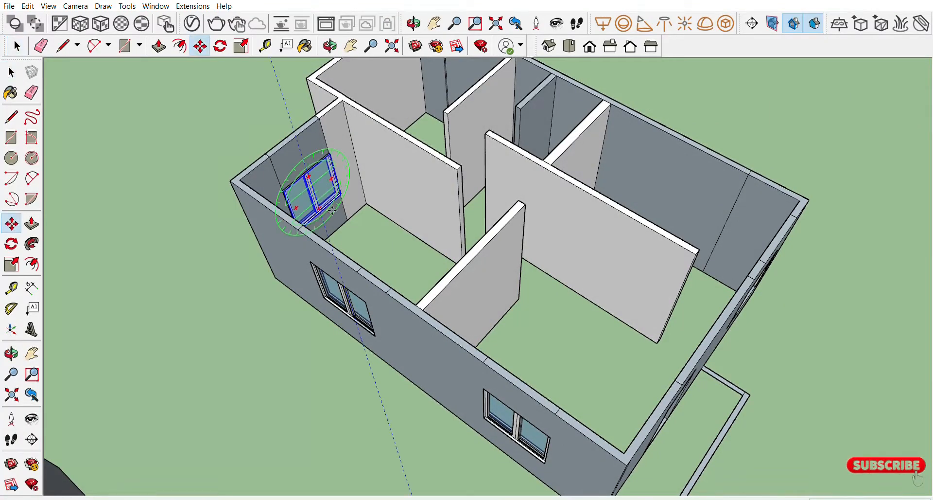
click(339, 192)
key(ctrl)
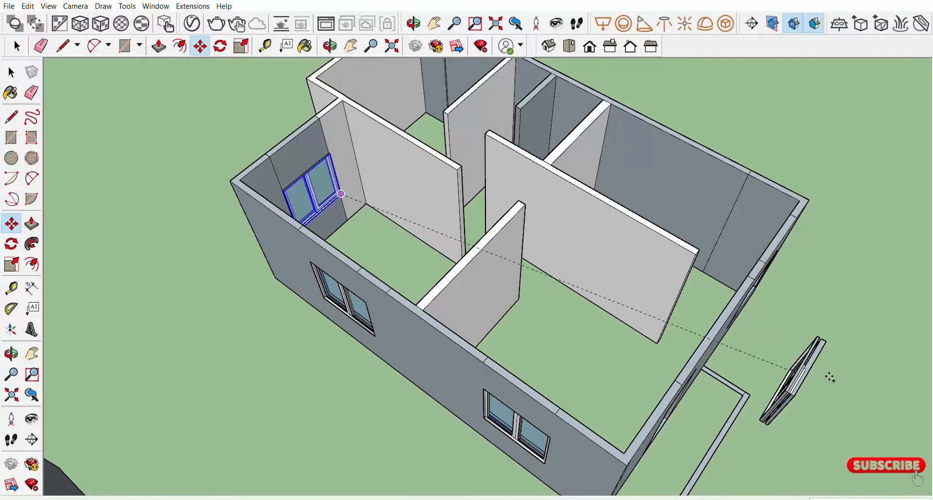
scroll(573, 288, up, 3)
scroll(501, 198, up, 3)
scroll(438, 182, up, 3)
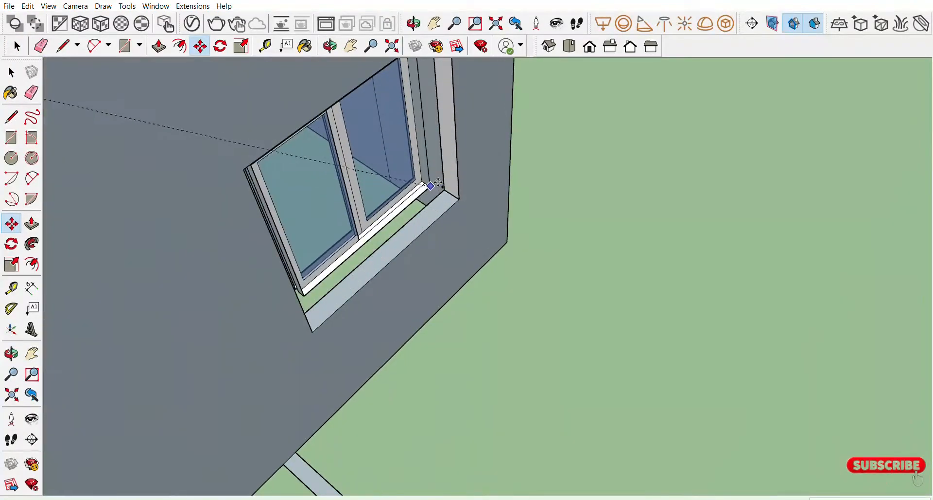
click(460, 199)
Scale the front-wall window narrower so its frame ends at the opening's jamb
scroll(479, 246, down, 5)
middle_drag(523, 314, 389, 183)
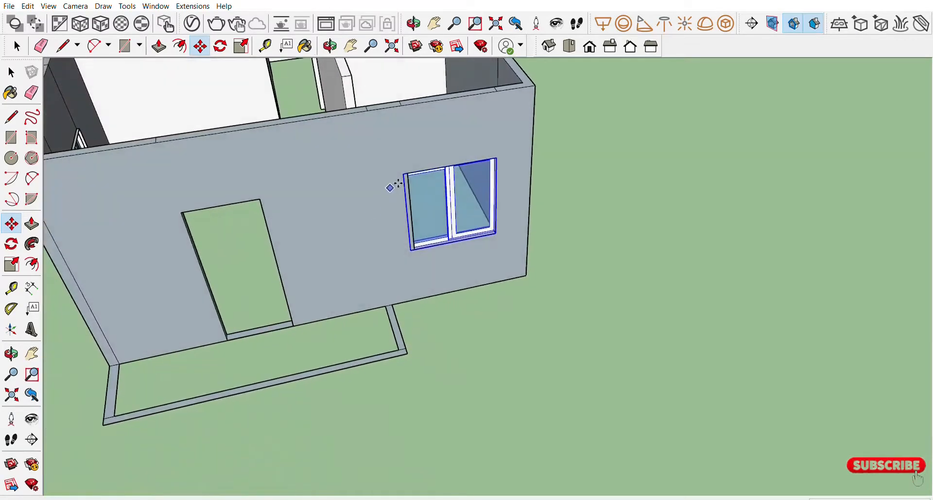
scroll(411, 202, up, 3)
scroll(411, 202, up, 5)
key(s)
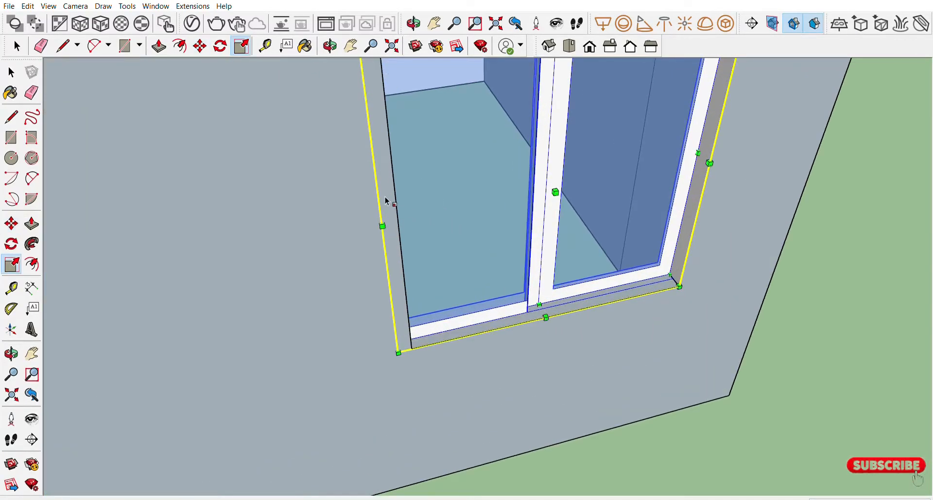
click(382, 217)
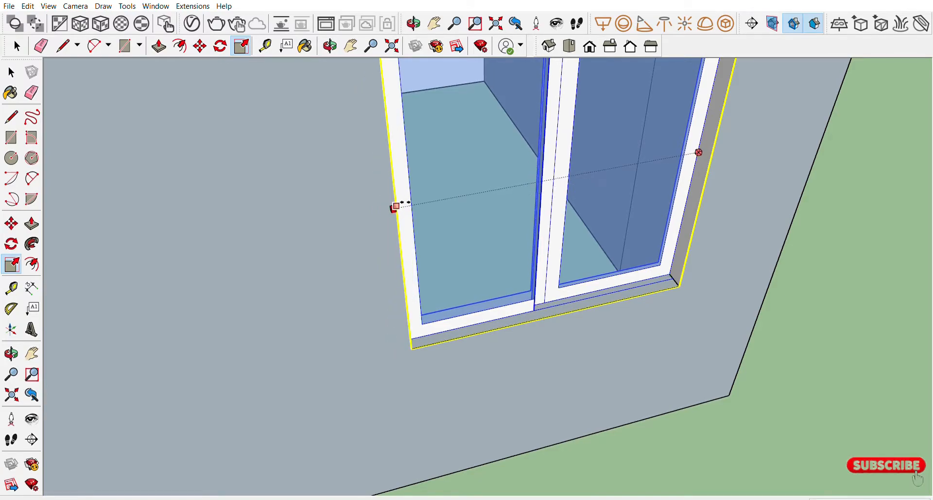
click(396, 206)
Delete the spare double window standing outside the first house
scroll(446, 264, down, 6)
middle_drag(538, 315, 603, 291)
scroll(419, 261, down, 3)
middle_drag(603, 291, 653, 308)
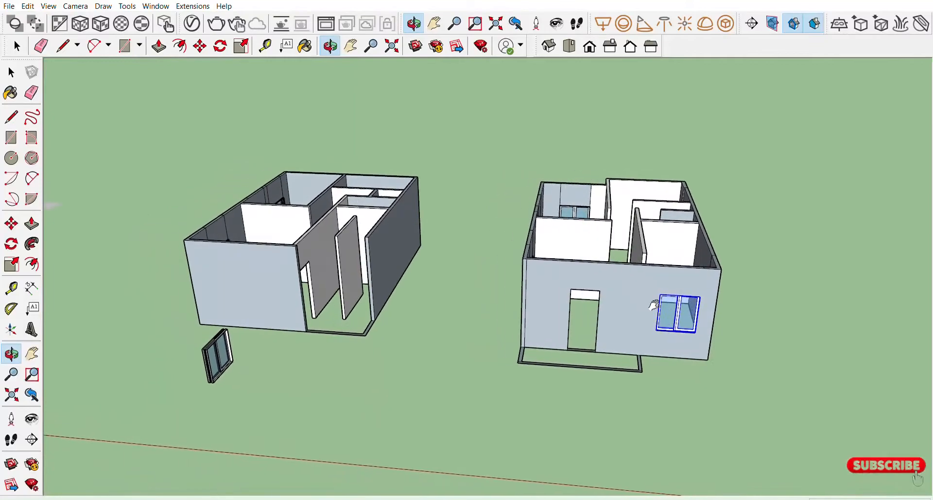
click(17, 46)
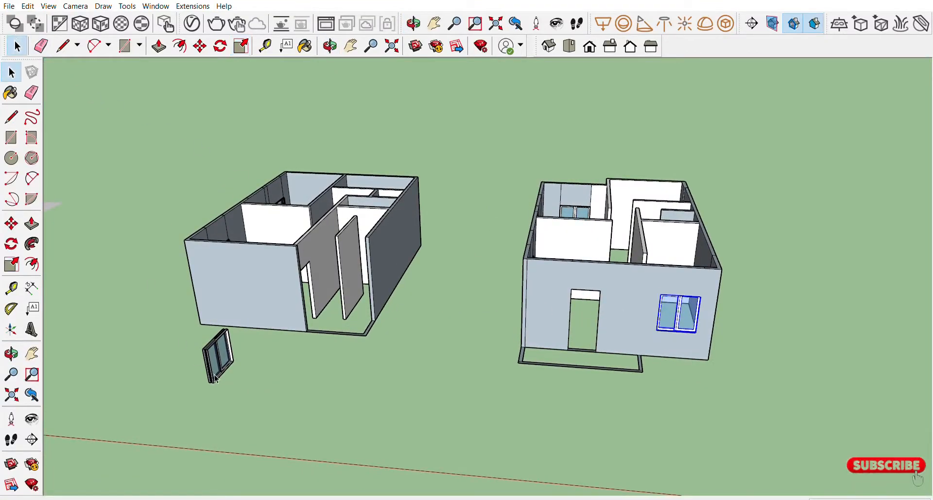
click(220, 361)
key(Delete)
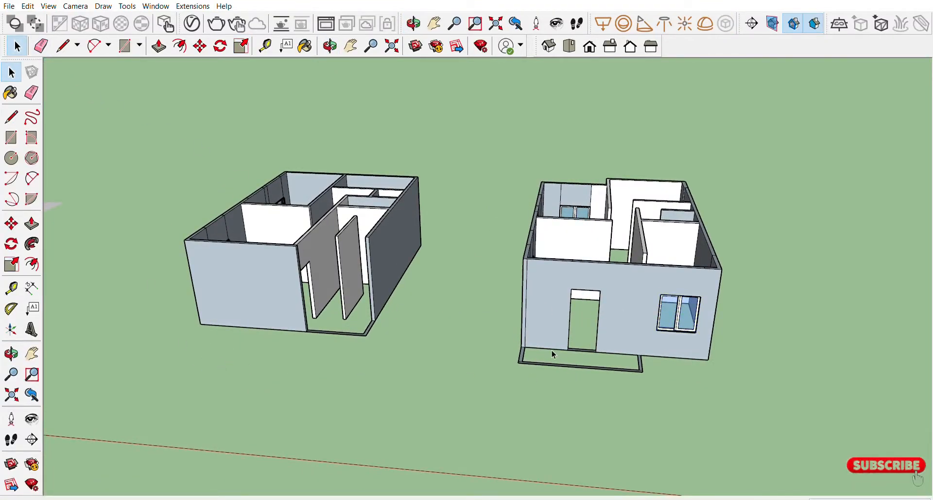
Place the dark wooden door at the lower corner of the doorway in the second house's front wall
middle_drag(553, 350, 896, 306)
middle_drag(463, 298, 430, 263)
drag(430, 263, 599, 322)
key(space)
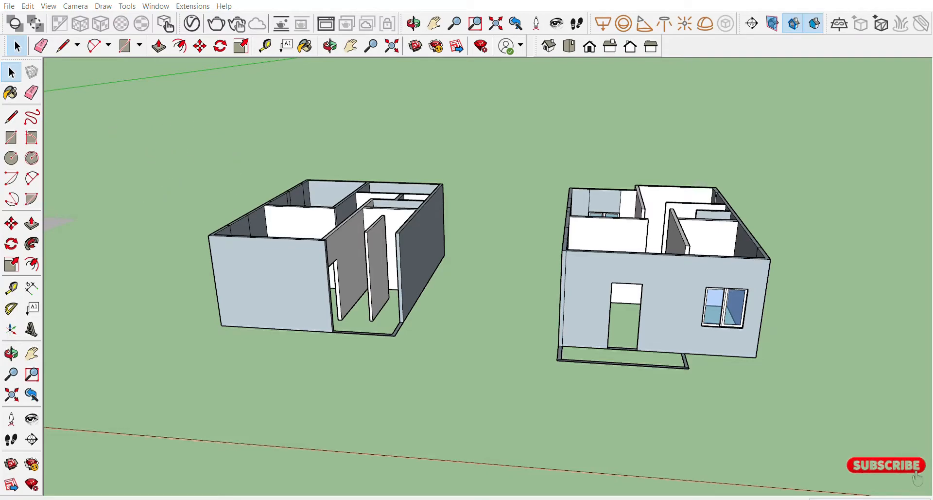
key(m)
scroll(611, 321, up, 6)
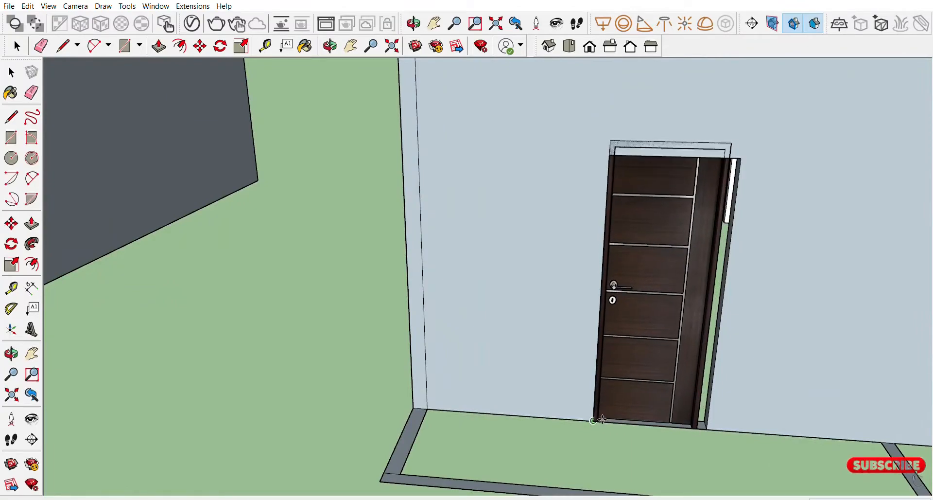
click(603, 417)
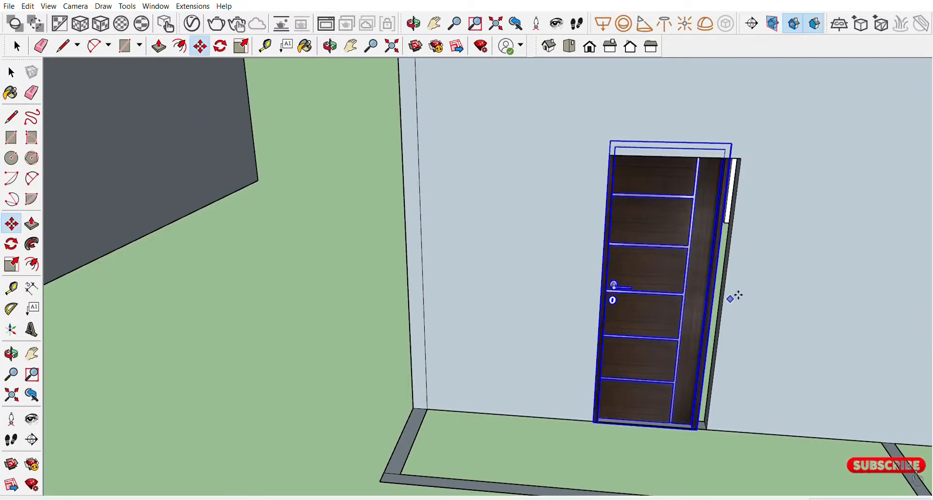
Scale the door down to the doorway's head height and widen it to the opposite jamb of the front-wall opening
key(s)
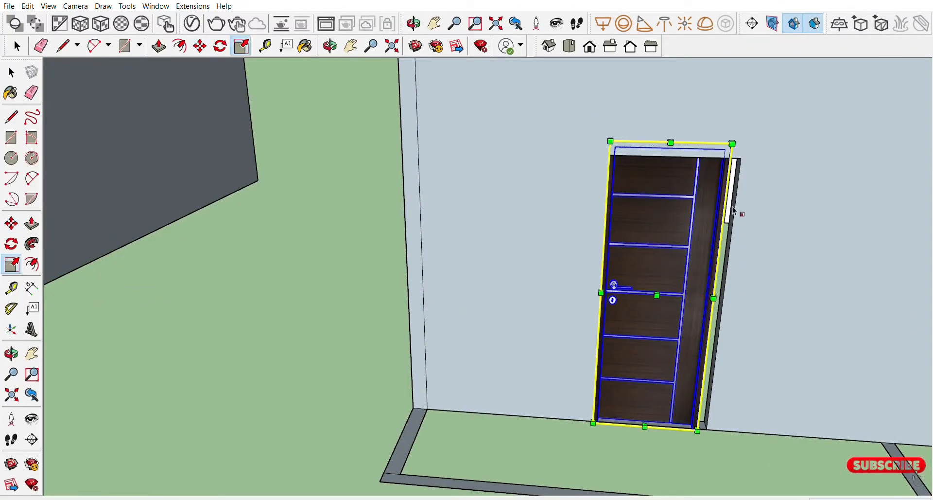
click(736, 133)
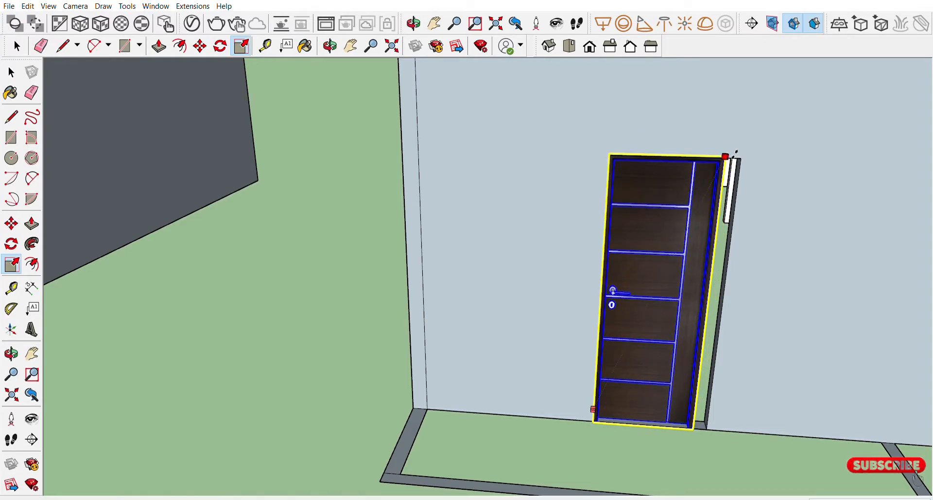
click(734, 153)
middle_drag(748, 258, 636, 243)
click(608, 298)
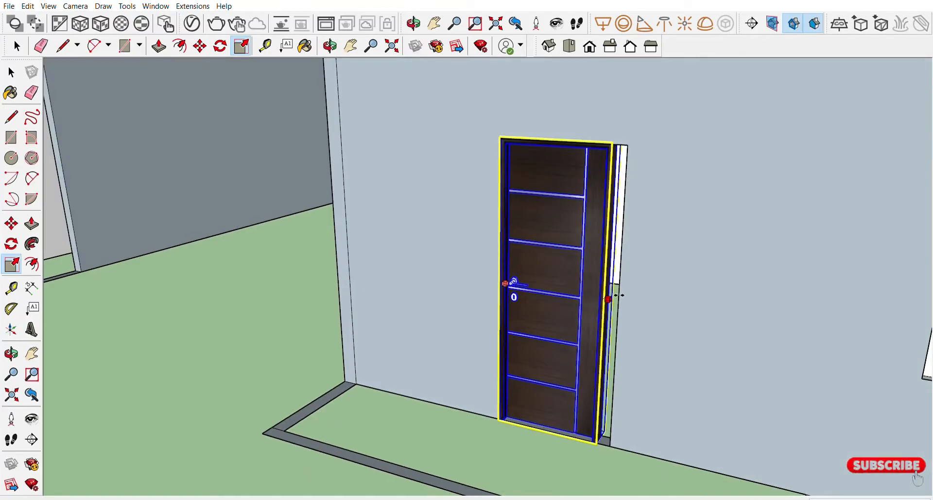
click(624, 305)
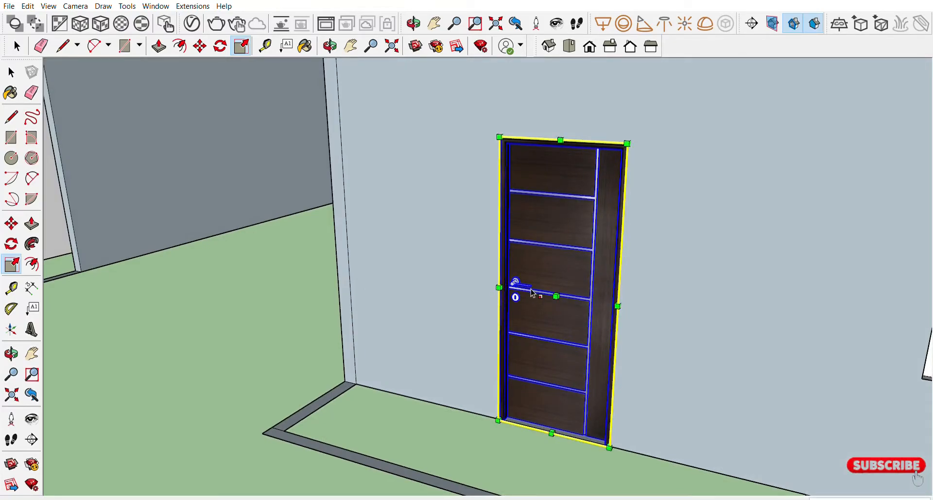
scroll(567, 310, down, 5)
middle_drag(532, 309, 597, 309)
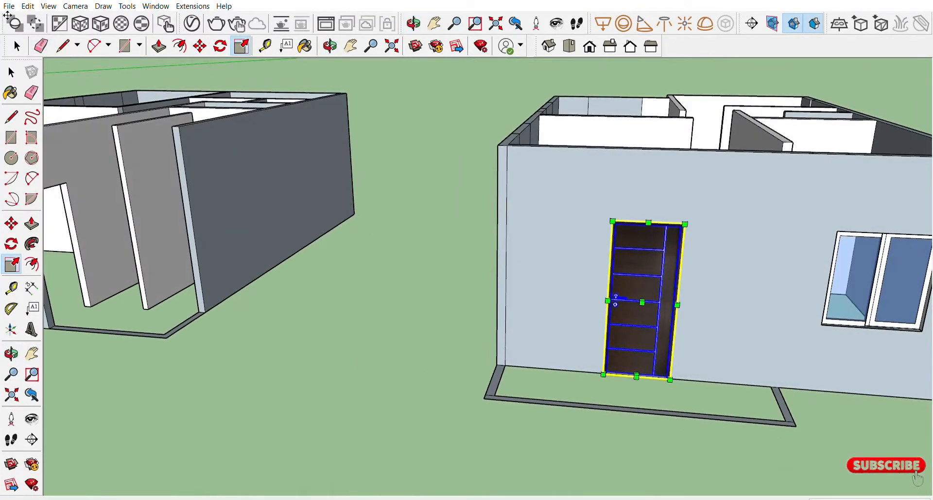
click(19, 45)
click(349, 287)
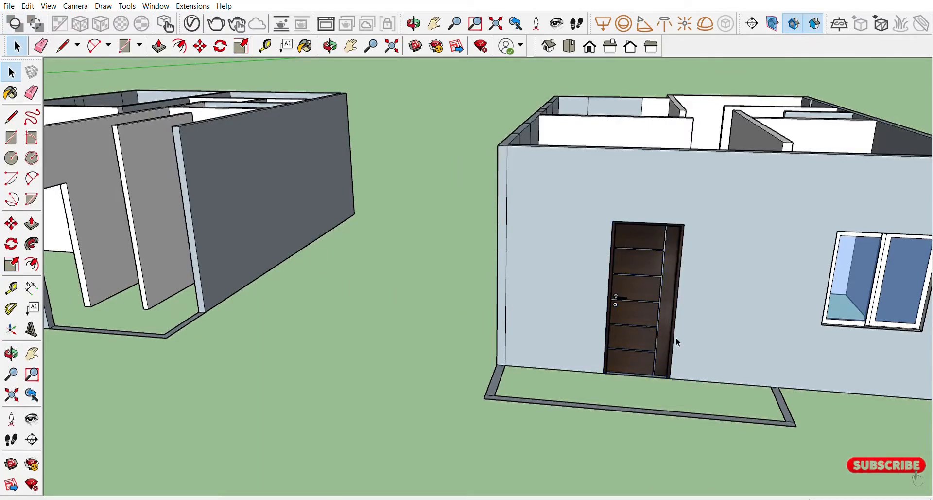
Copy the fitted front door to the first house, at the front wall's end corner beside the porch
click(657, 330)
key(m)
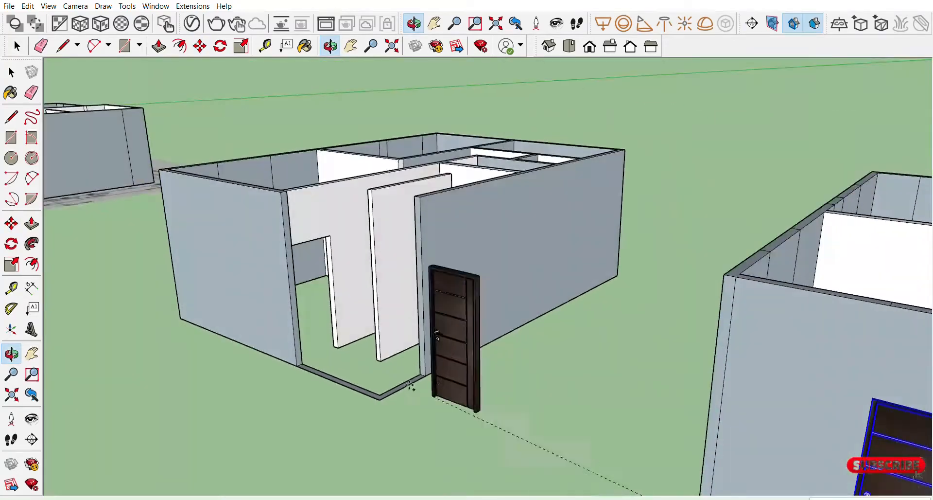
middle_drag(301, 335, 282, 366)
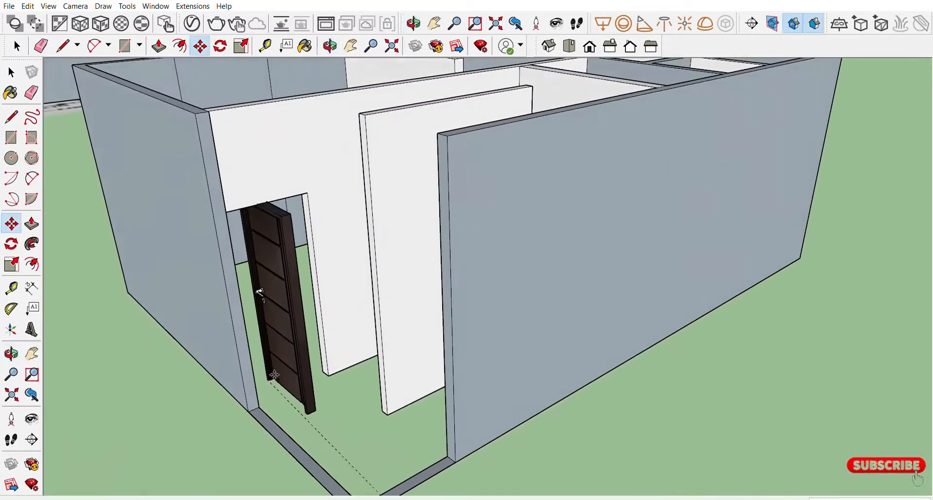
click(260, 406)
middle_drag(321, 292, 277, 316)
middle_drag(252, 369, 349, 340)
mouse_move(357, 386)
mouse_move(357, 386)
mouse_down()
mouse_move(382, 369)
mouse_move(346, 381)
mouse_up()
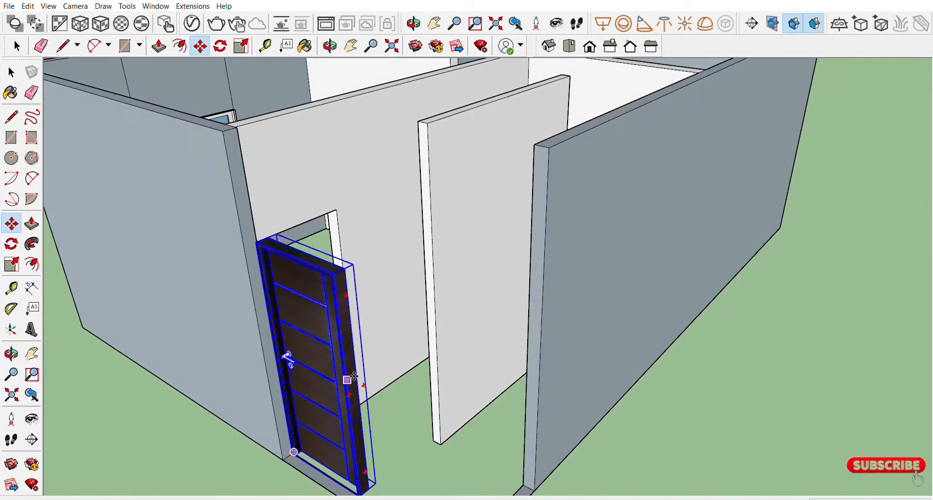
Rotate the copied door a quarter turn so it runs parallel to the first house's porch-side wall
click(220, 47)
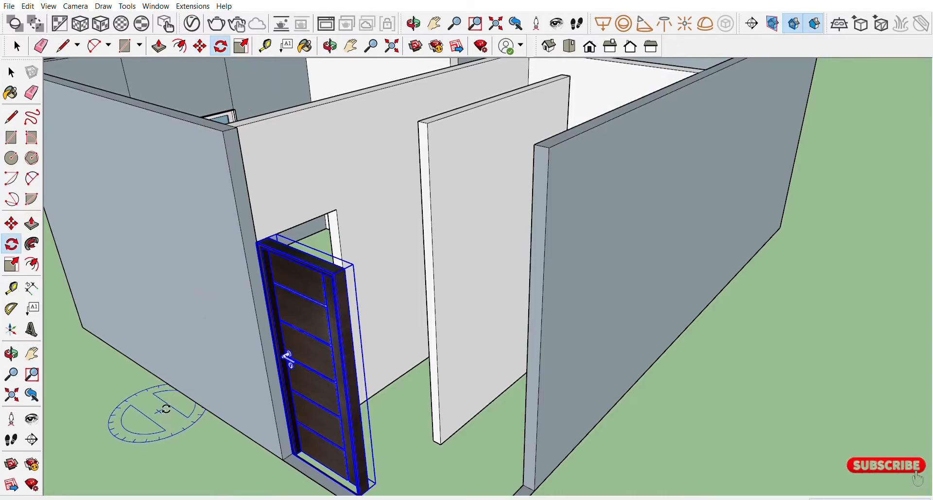
middle_drag(200, 471, 218, 408)
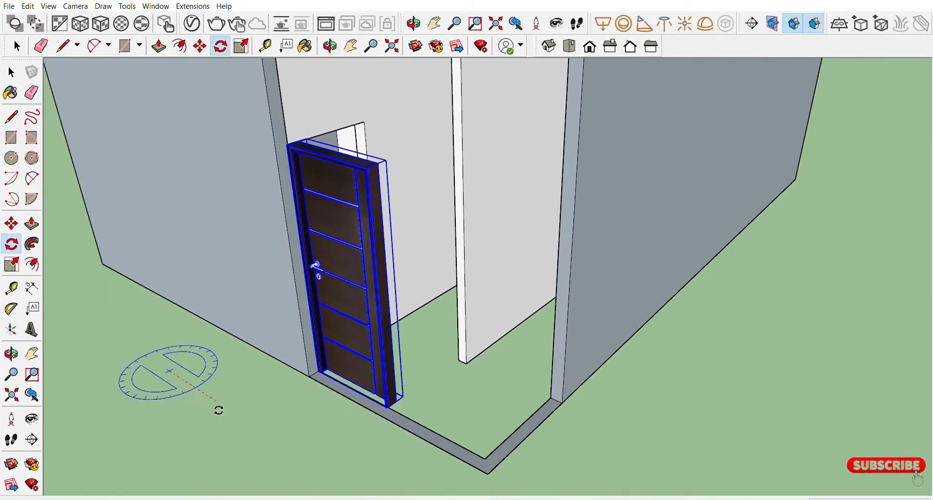
click(235, 408)
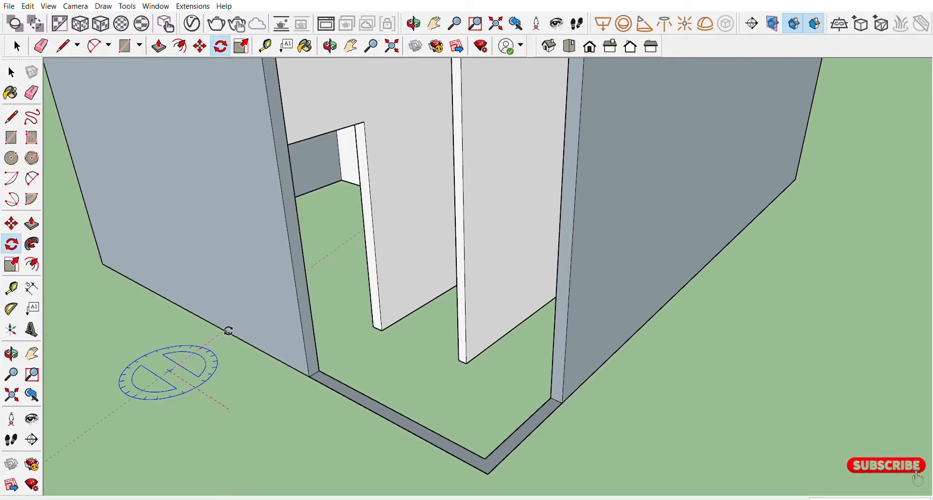
scroll(220, 337, down, 4)
middle_drag(277, 330, 251, 371)
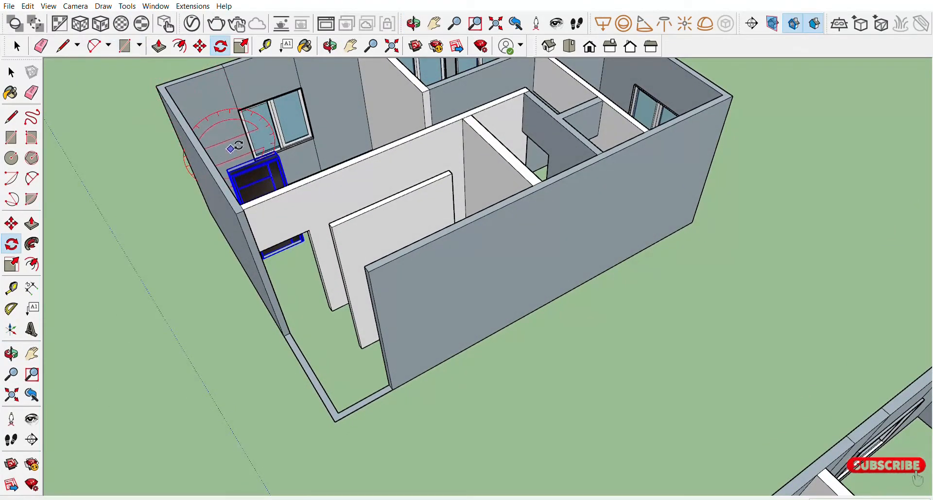
Move the rotated door into the doorway of the first house's porch-side wall, aligned with the opening's corner
key(m)
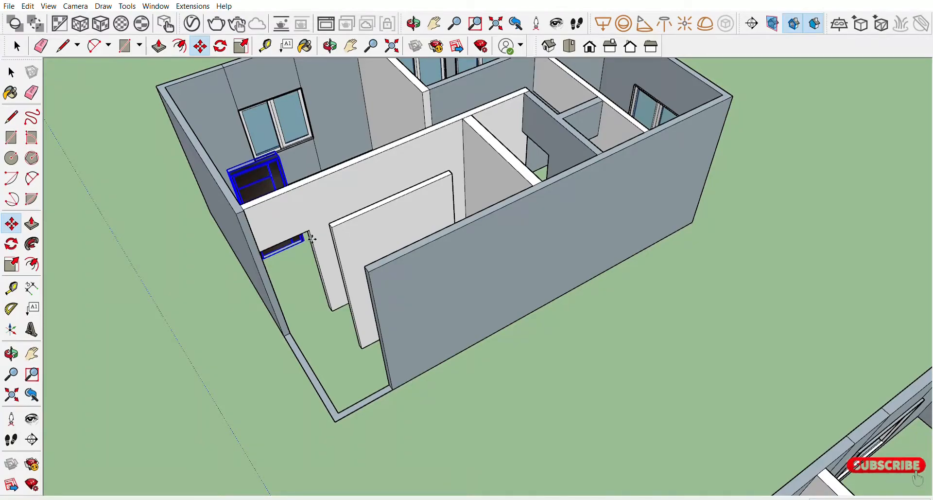
click(312, 239)
scroll(338, 307, up, 4)
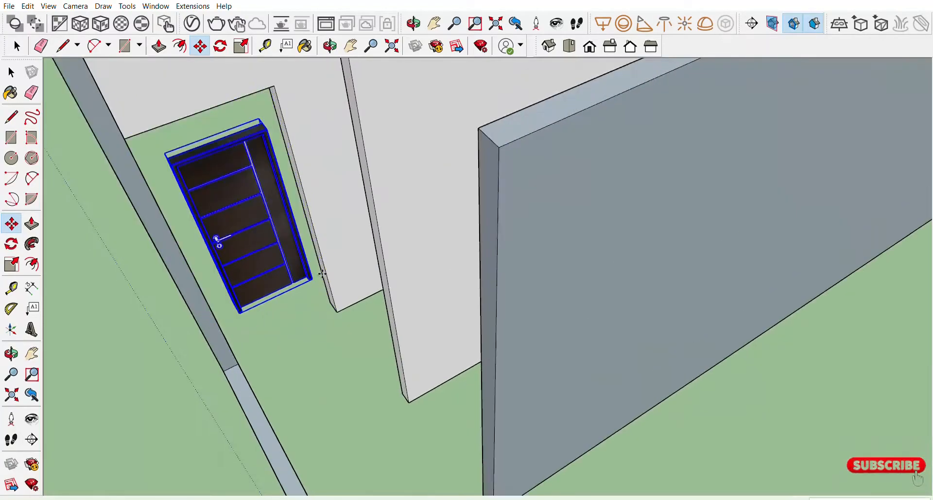
mouse_move(339, 271)
middle_down()
mouse_move(401, 149)
mouse_move(322, 143)
middle_up()
click(323, 143)
Scale the porch-side door's width to meet the opening's jamb and clear the selection
key(s)
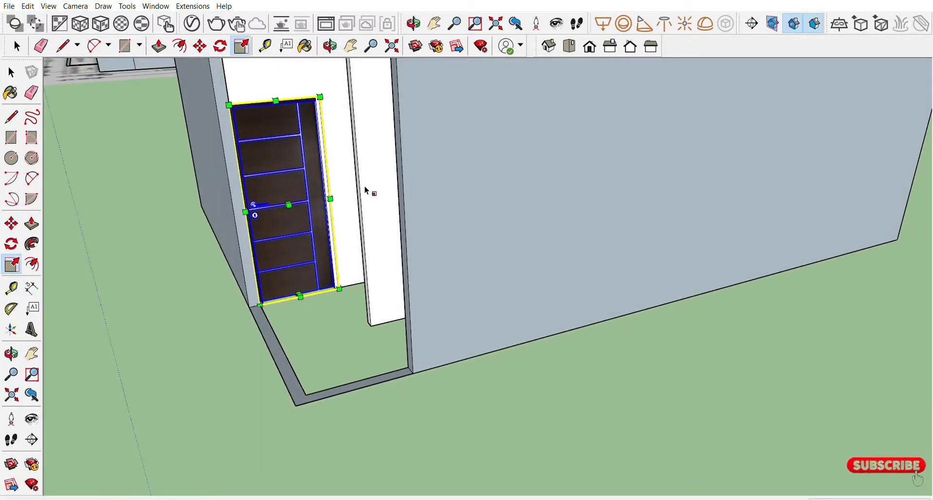
scroll(332, 187, up, 3)
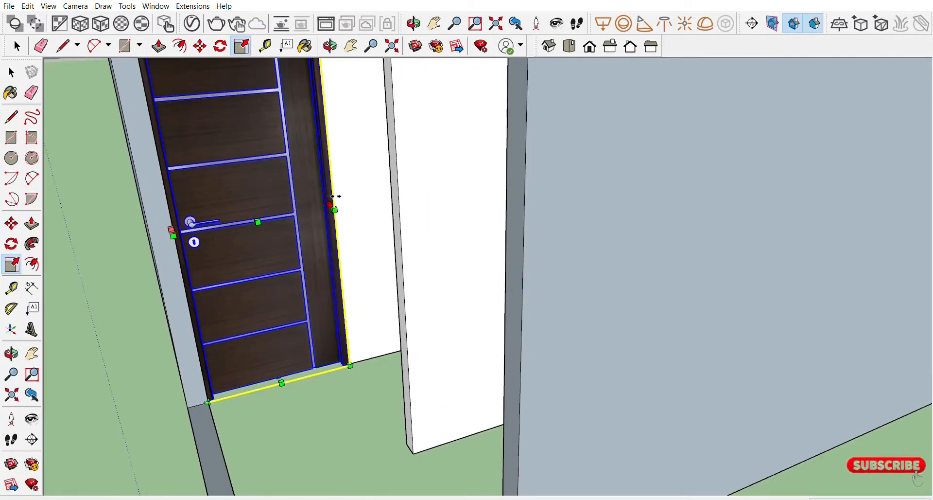
click(334, 200)
click(335, 204)
scroll(334, 207, down, 3)
middle_drag(336, 208, 517, 224)
scroll(433, 209, down, 4)
key(space)
click(146, 198)
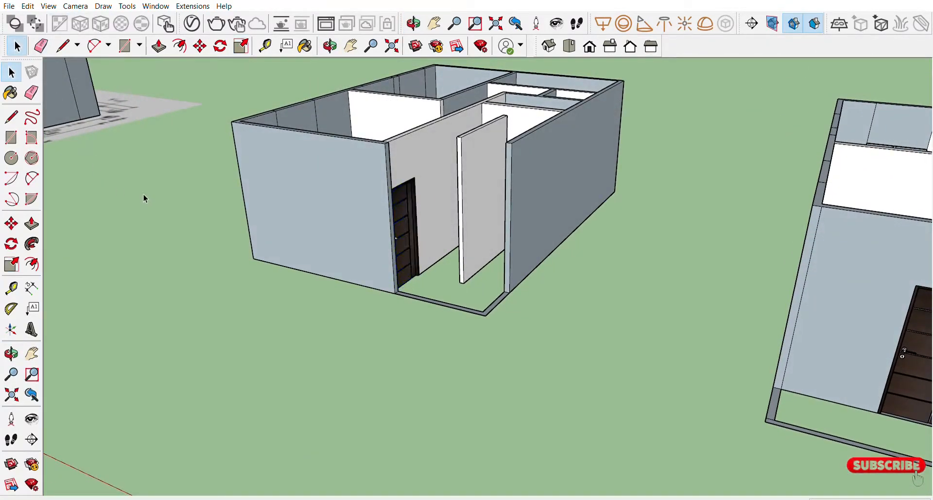
Group the entire first house together with its doors, windows and porch outline
middle_drag(451, 223, 717, 244)
scroll(670, 243, down, 3)
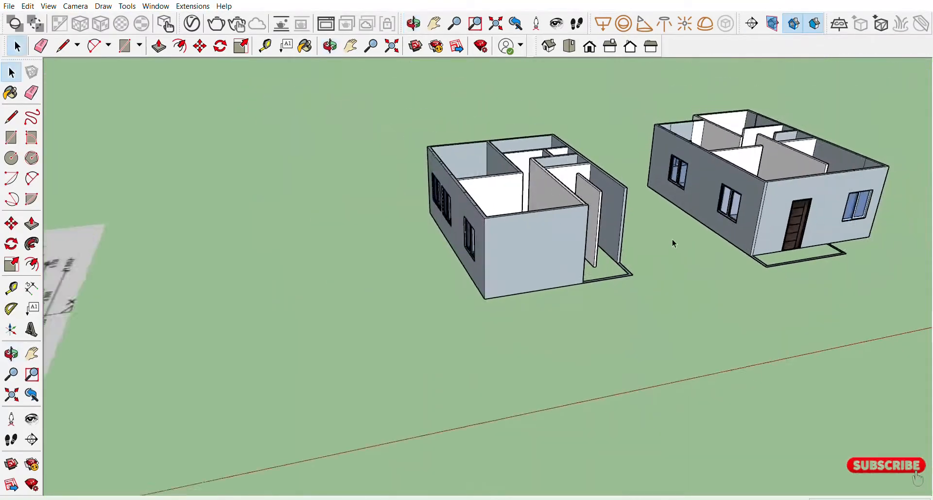
middle_drag(827, 220, 540, 316)
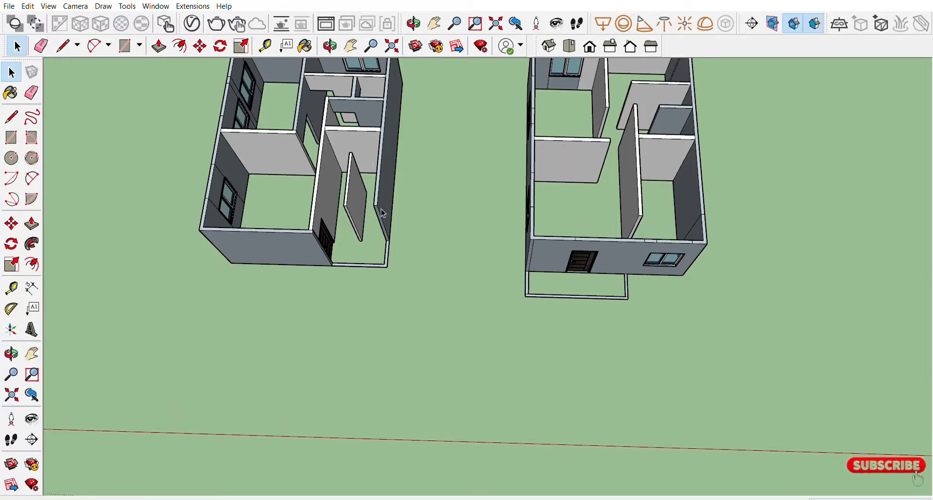
scroll(407, 173, down, 2)
middle_drag(407, 173, 230, 142)
scroll(508, 127, down, 2)
drag(246, 167, 402, 292)
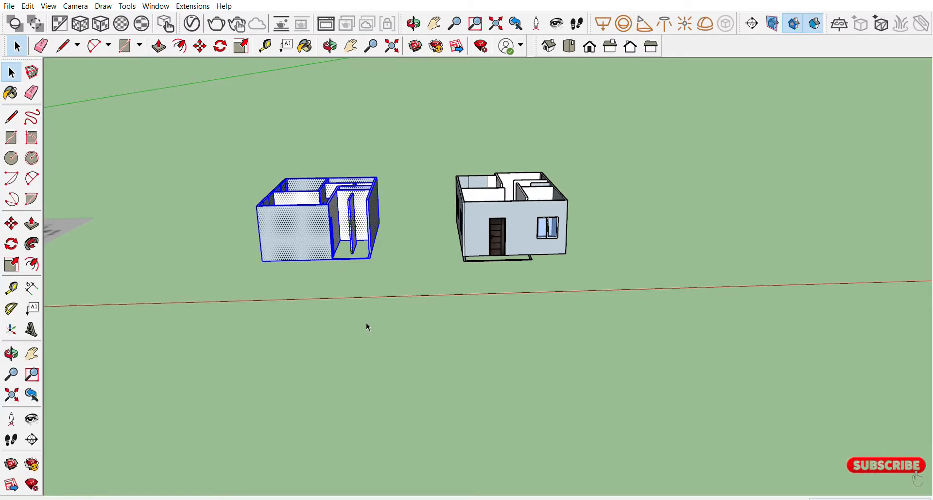
key(ctrl+g)
click(296, 150)
Check from several angles whether the first house selects as a single group
middle_drag(350, 263, 570, 262)
scroll(362, 256, up, 3)
click(339, 292)
middle_drag(505, 259, 246, 187)
click(368, 105)
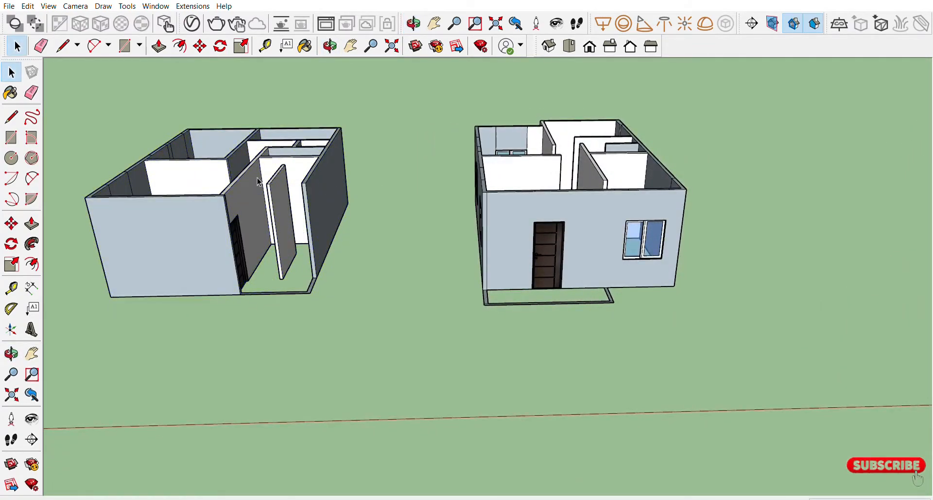
scroll(258, 178, down, 2)
click(227, 199)
middle_drag(363, 184, 323, 182)
scroll(327, 181, down, 1)
click(382, 129)
scroll(358, 160, up, 5)
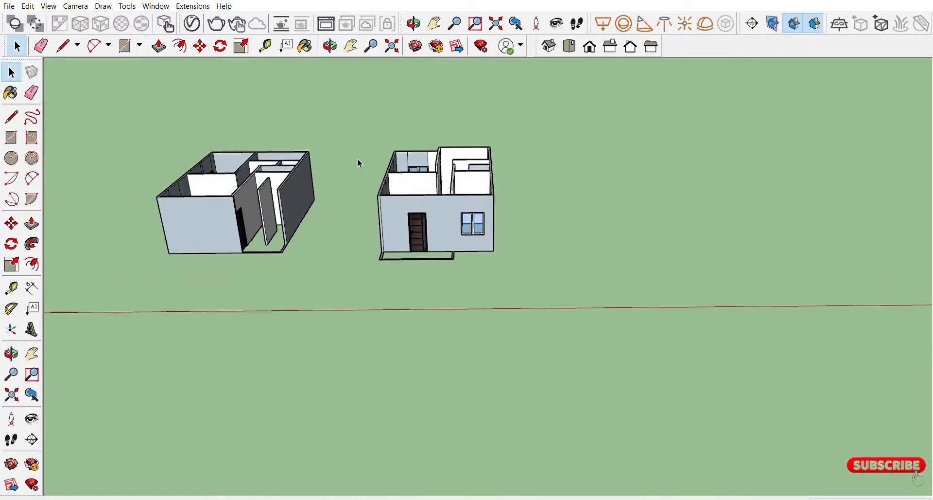
Group the entire second house together with its door, windows and front porch outline
drag(355, 90, 684, 421)
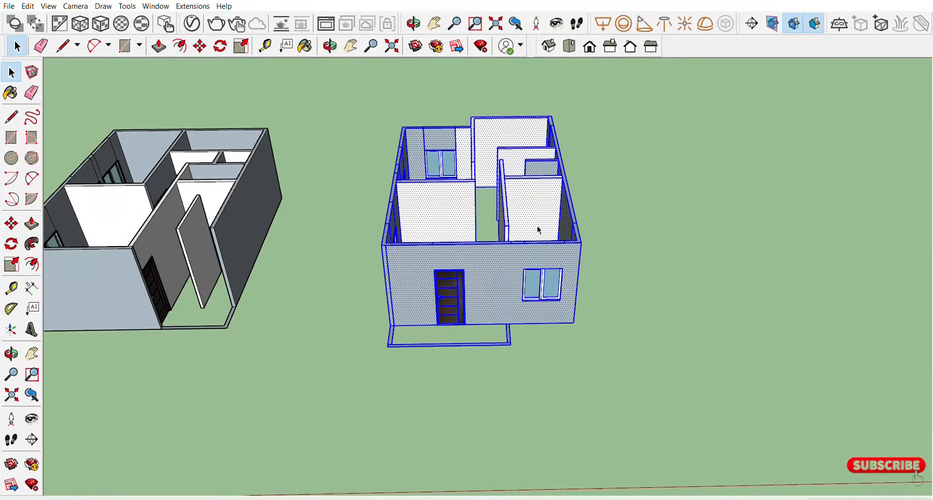
click(390, 248)
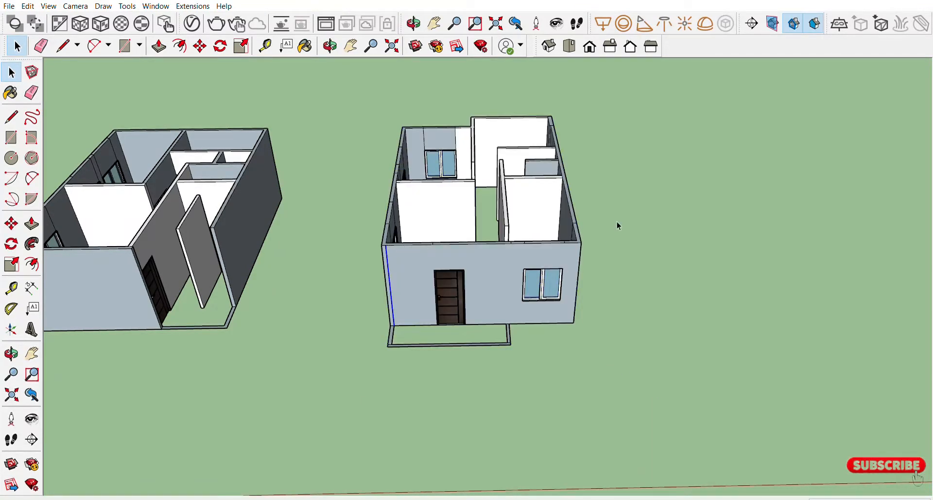
triple_click(458, 327)
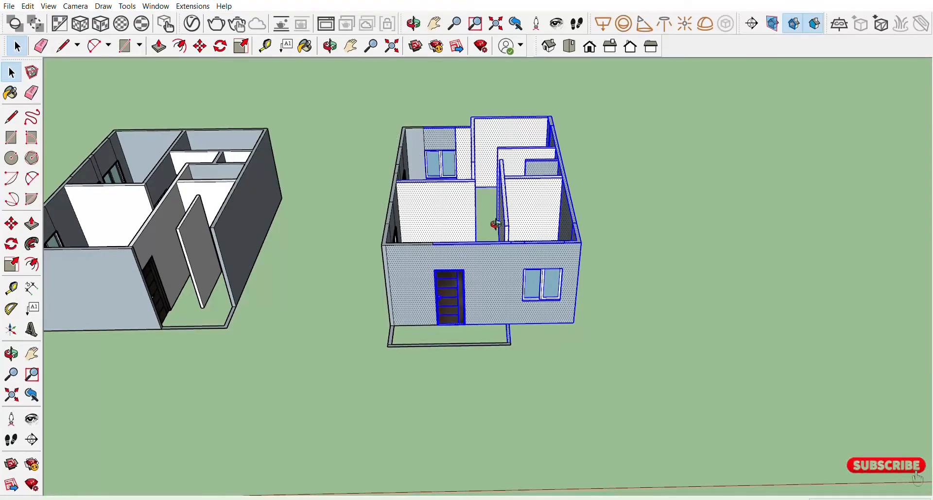
middle_drag(485, 226, 662, 193)
middle_drag(489, 248, 339, 179)
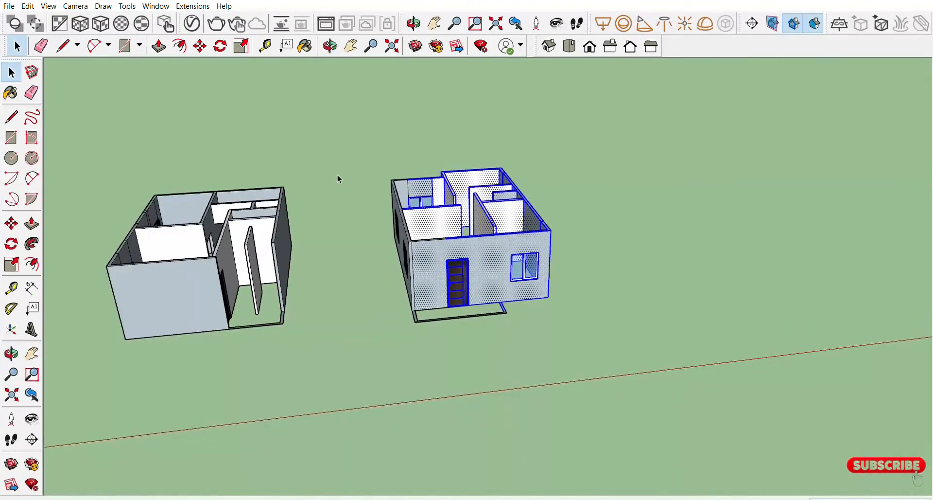
drag(368, 140, 612, 355)
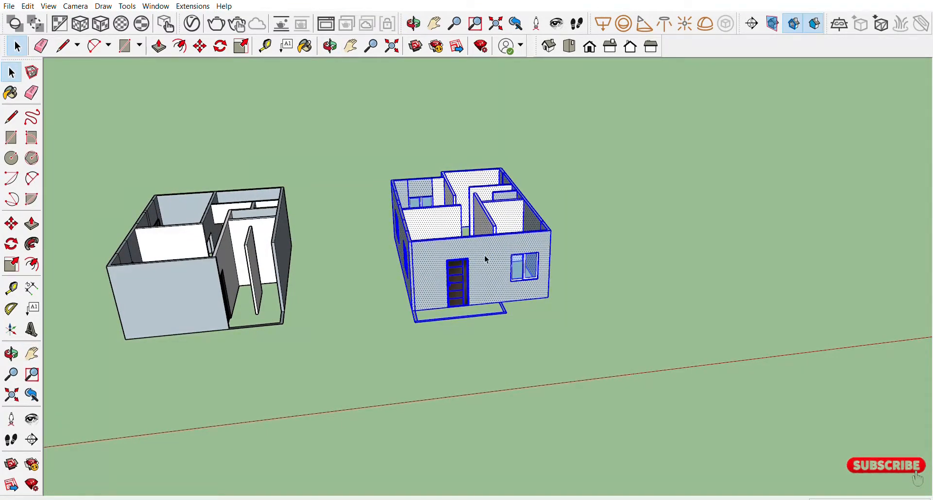
key(ctrl+g)
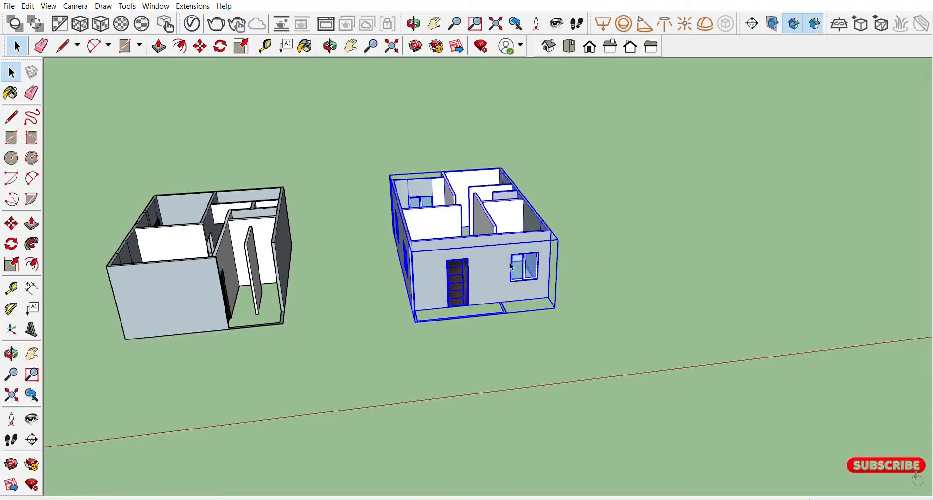
Select each house in turn to check the grouping, and examine both models from above
click(226, 277)
click(437, 243)
click(194, 243)
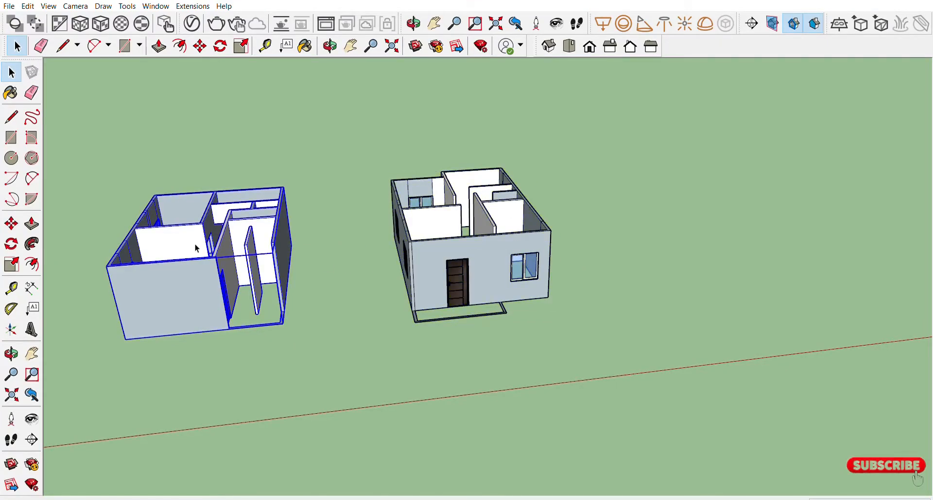
scroll(471, 246, down, 1)
scroll(470, 243, down, 2)
middle_drag(508, 220, 518, 202)
scroll(486, 140, up, 3)
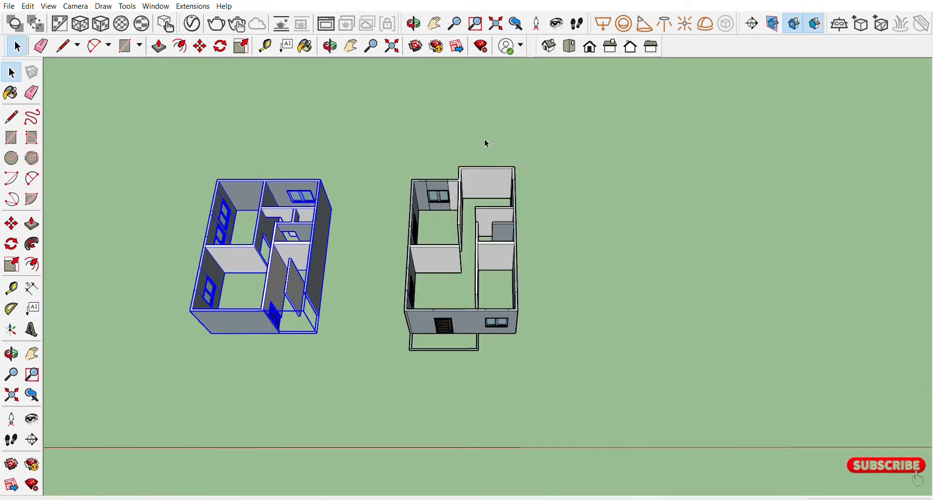
scroll(371, 213, down, 3)
middle_drag(373, 213, 412, 192)
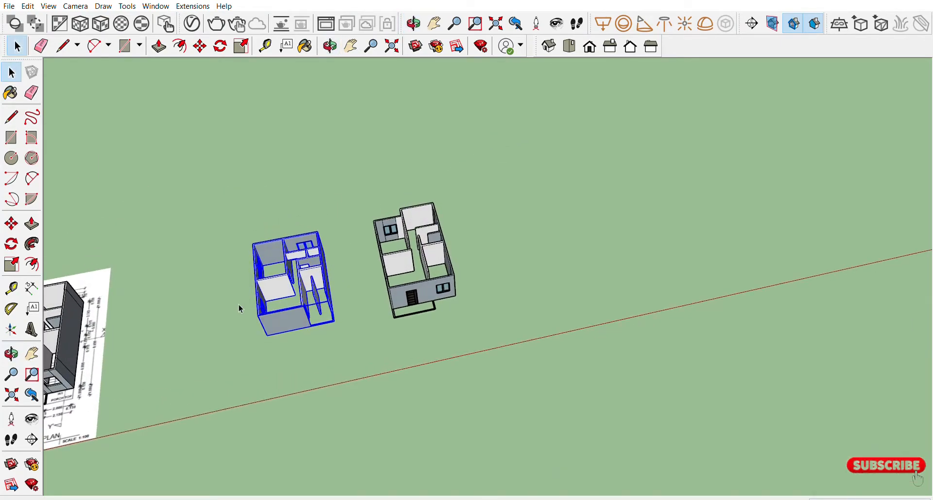
Examine the wall models standing on the ground floor and first floor plans
shift+middle_drag(294, 279, 409, 250)
scroll(287, 264, down, 2)
shift+middle_drag(234, 287, 325, 263)
scroll(343, 274, up, 3)
scroll(326, 261, up, 3)
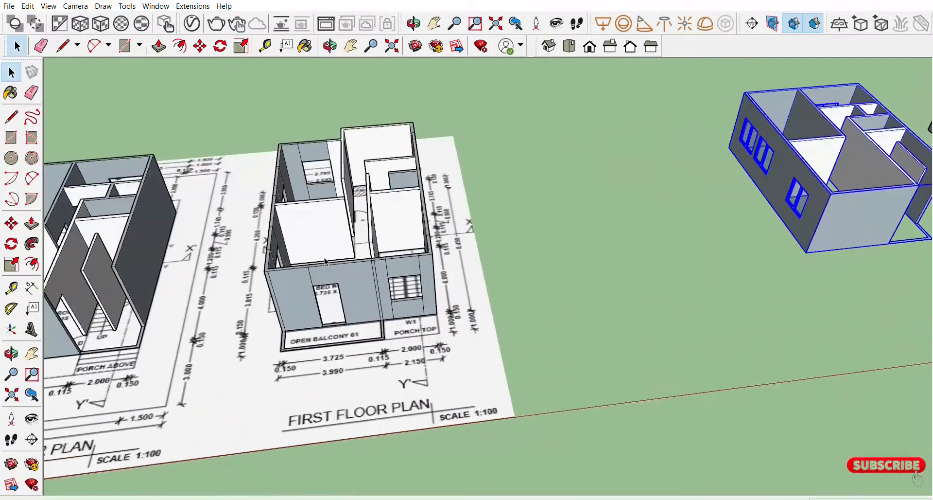
scroll(326, 260, down, 2)
shift+middle_drag(234, 274, 389, 262)
scroll(349, 257, up, 6)
scroll(348, 258, down, 3)
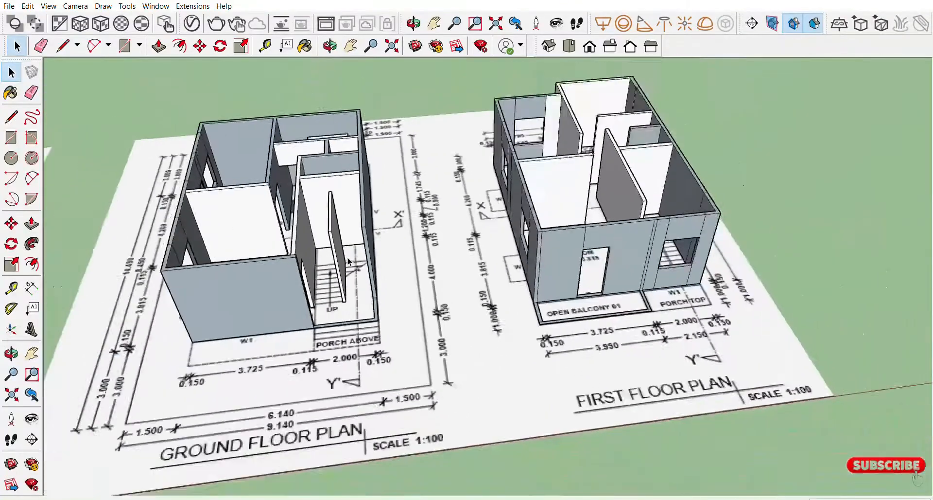
Move the floor plan image along the red axis to the empty ground beyond the two grouped houses
scroll(348, 257, down, 4)
shift+middle_drag(451, 277, 334, 249)
click(269, 269)
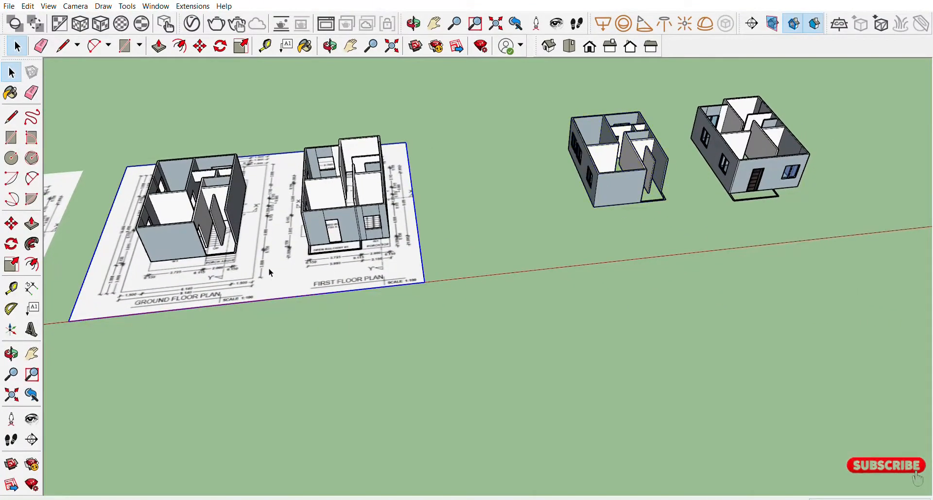
key(m)
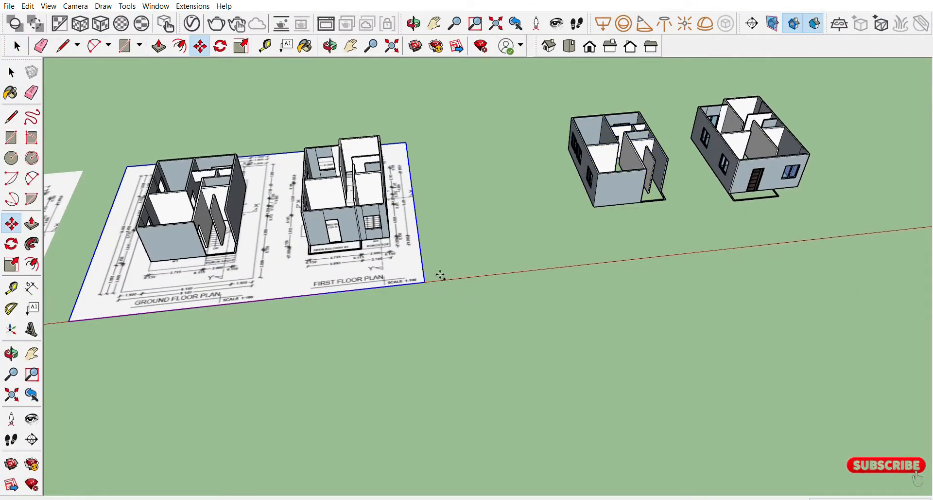
drag(432, 278, 668, 251)
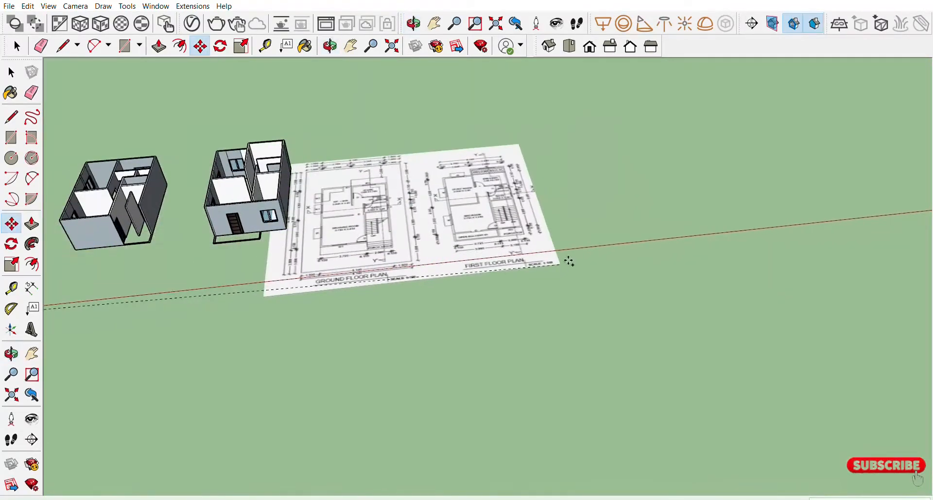
drag(567, 258, 606, 240)
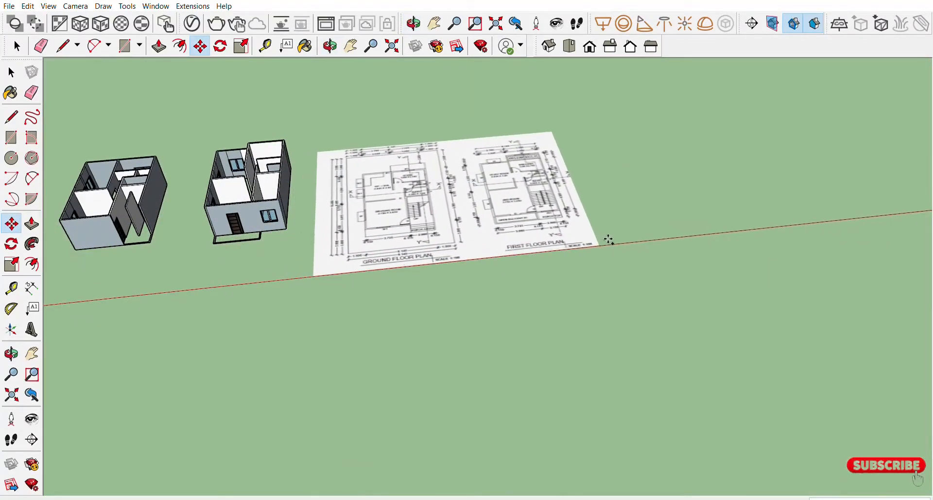
Draw a rectangle over the first stair tread beside the UP label on the ground floor plan
scroll(384, 195, up, 10)
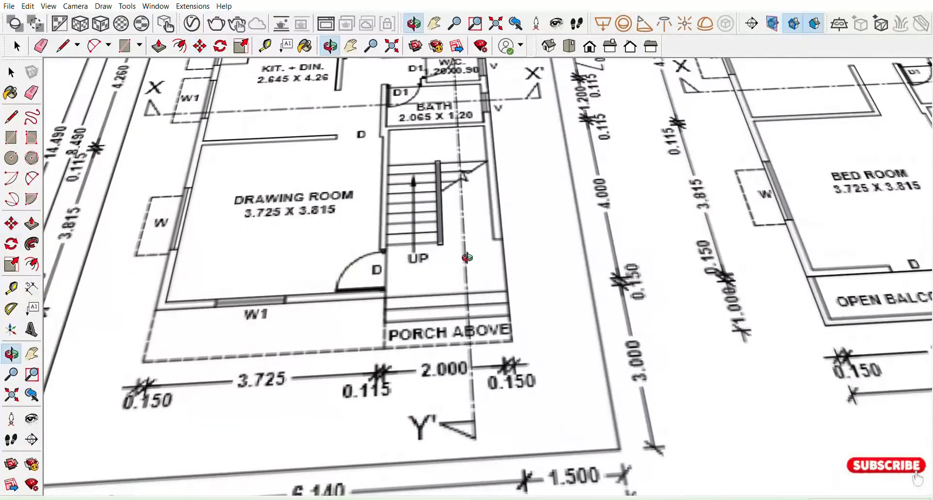
click(17, 47)
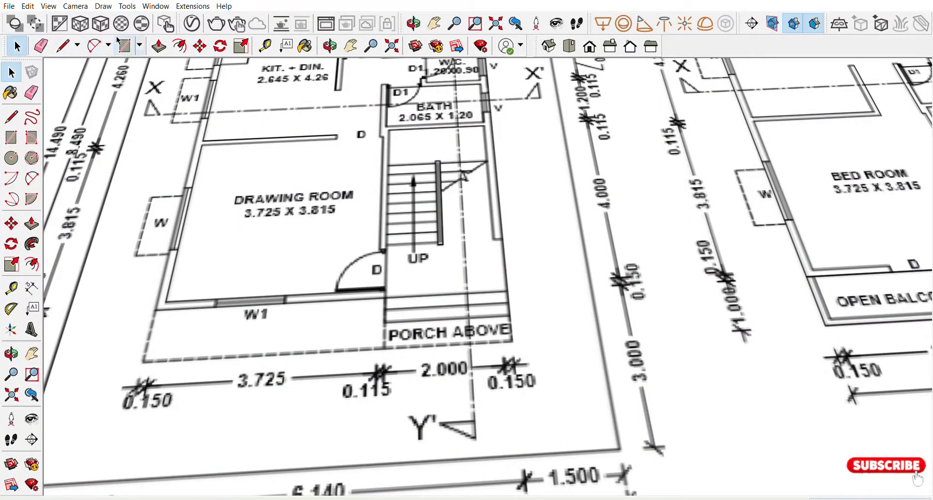
click(127, 46)
scroll(454, 277, up, 10)
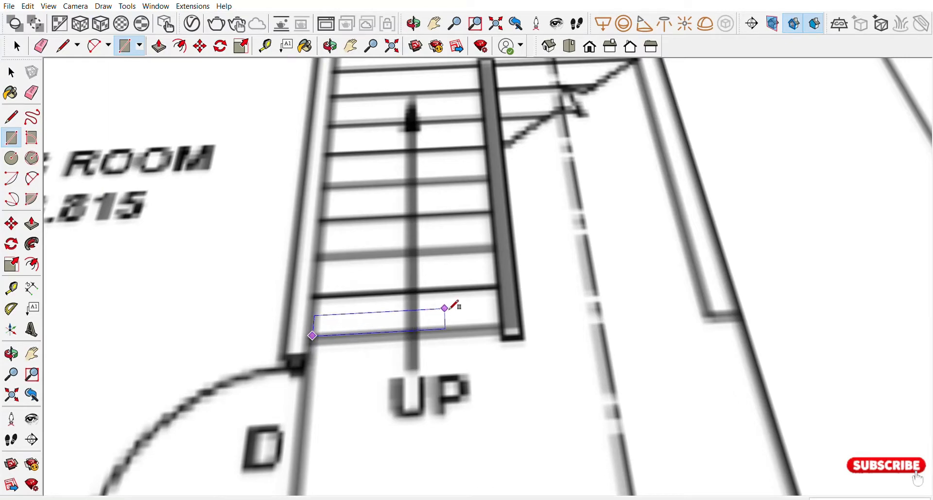
click(496, 287)
middle_drag(507, 286, 367, 222)
shift+middle_drag(573, 315, 354, 385)
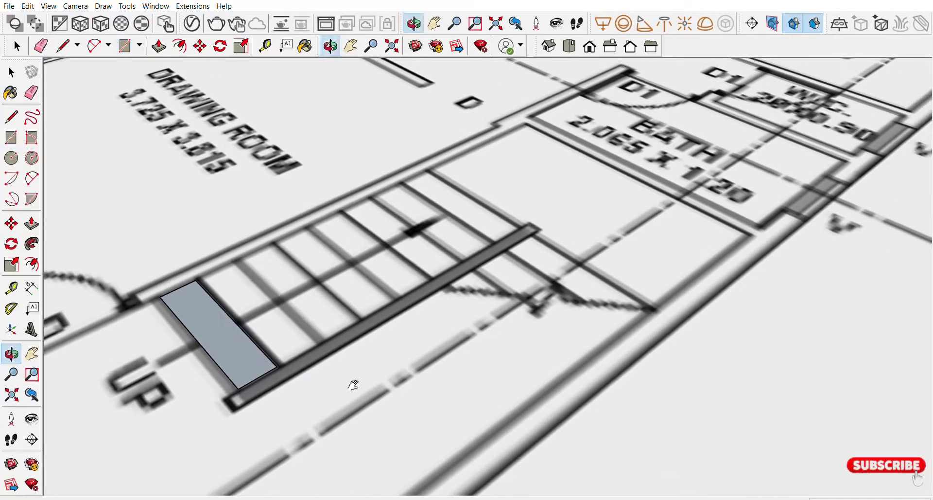
Copy the first tread's face along the stair flight and place the copy edge to edge with the original
click(19, 42)
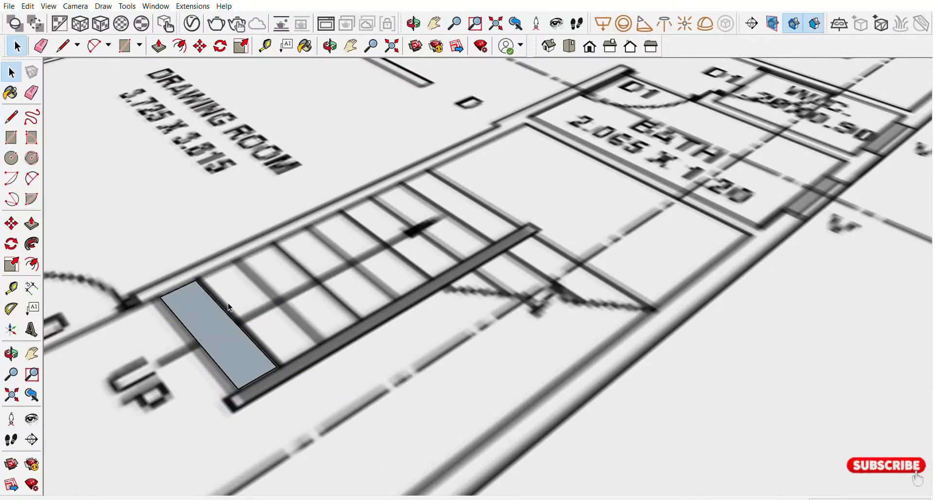
click(236, 339)
key(m)
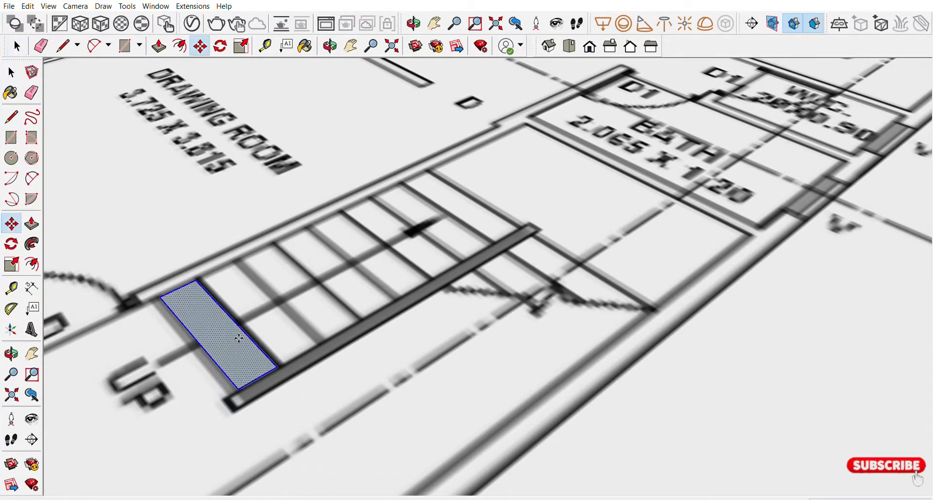
click(276, 366)
key(ctrl)
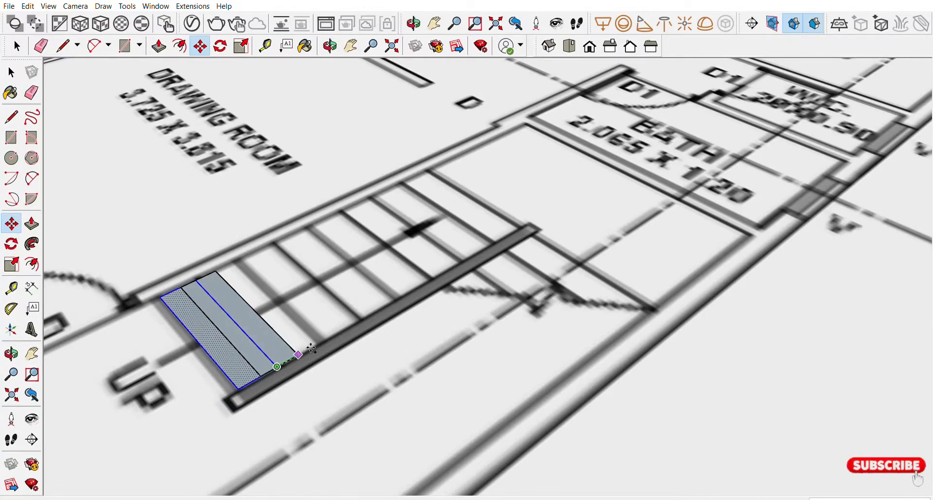
click(323, 342)
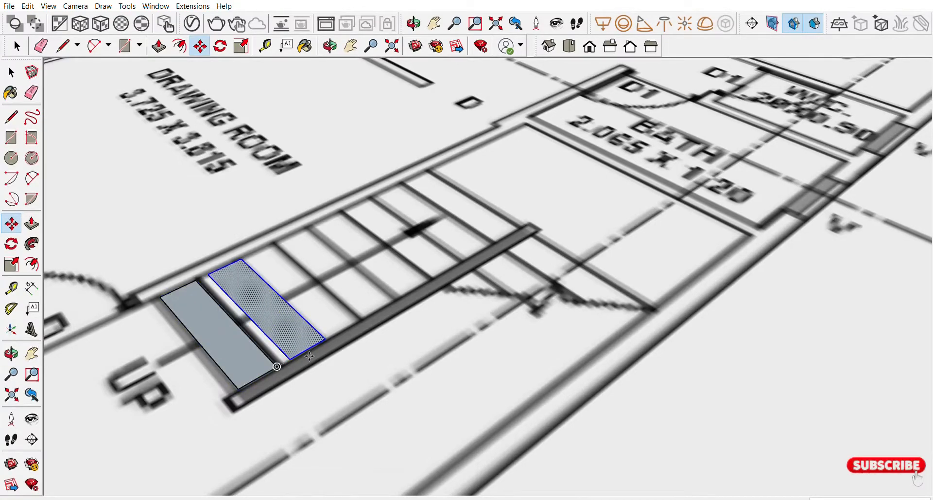
click(290, 358)
click(276, 367)
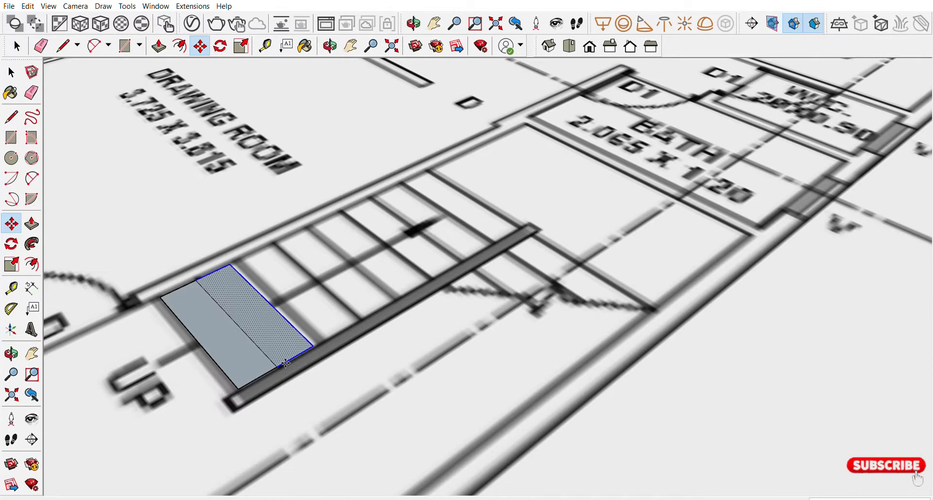
Add the third, fourth and fifth stair treads by copying the tread face edge to edge along the flight
click(276, 366)
key(ctrl)
click(318, 343)
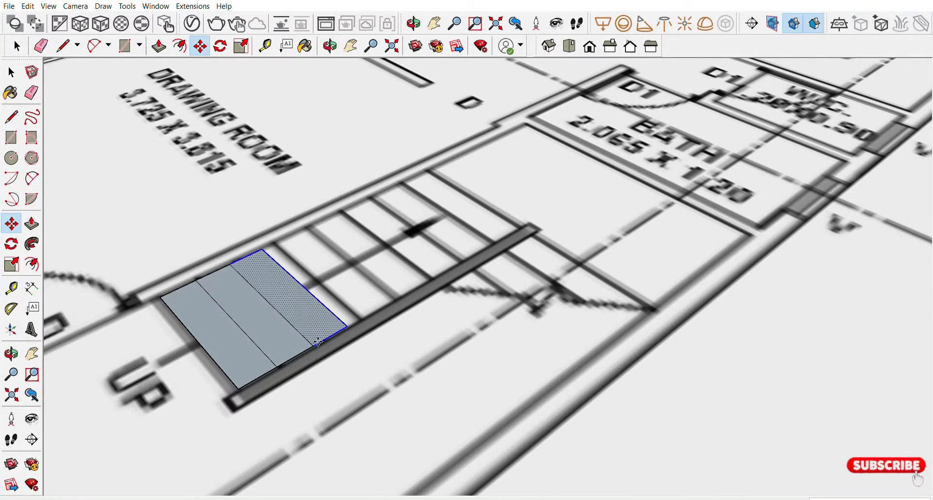
click(314, 345)
key(ctrl)
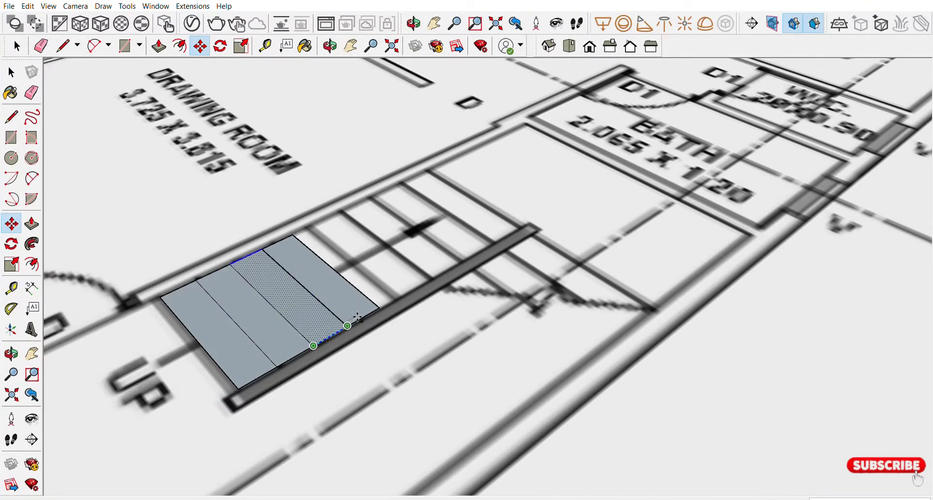
click(348, 325)
click(348, 325)
key(ctrl)
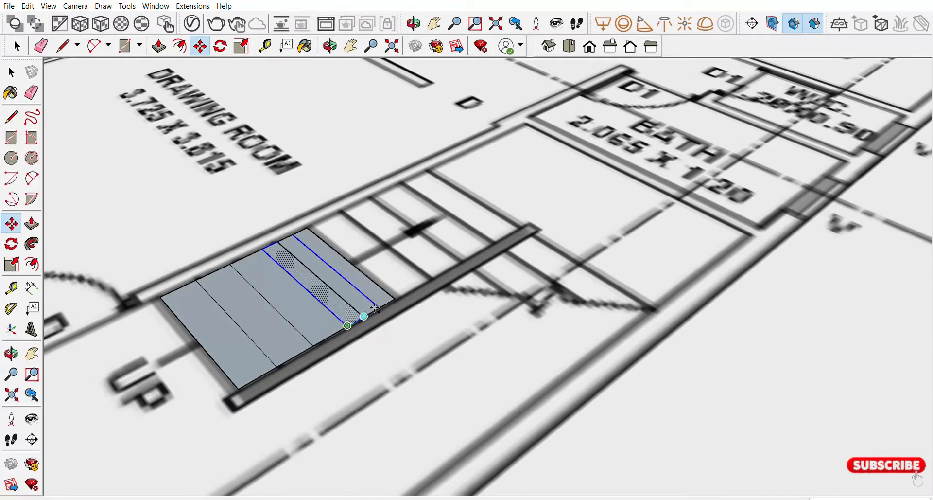
click(385, 302)
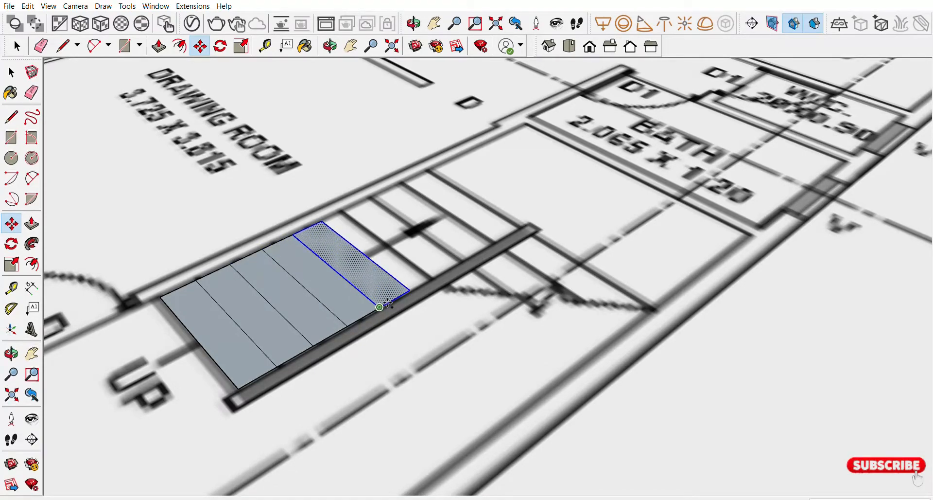
Copy the tread face four more times edge to edge to complete the nine-tread flight up to the landing
click(385, 302)
key(ctrl)
click(420, 283)
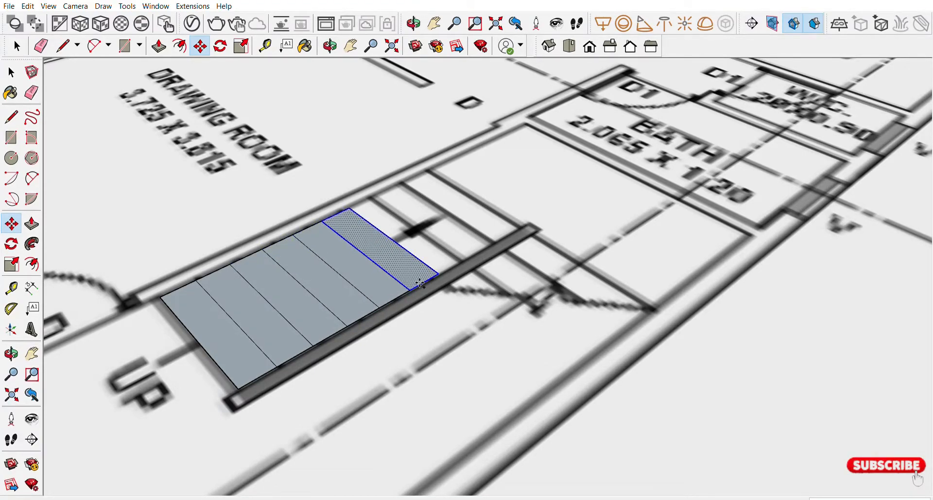
click(411, 289)
key(ctrl)
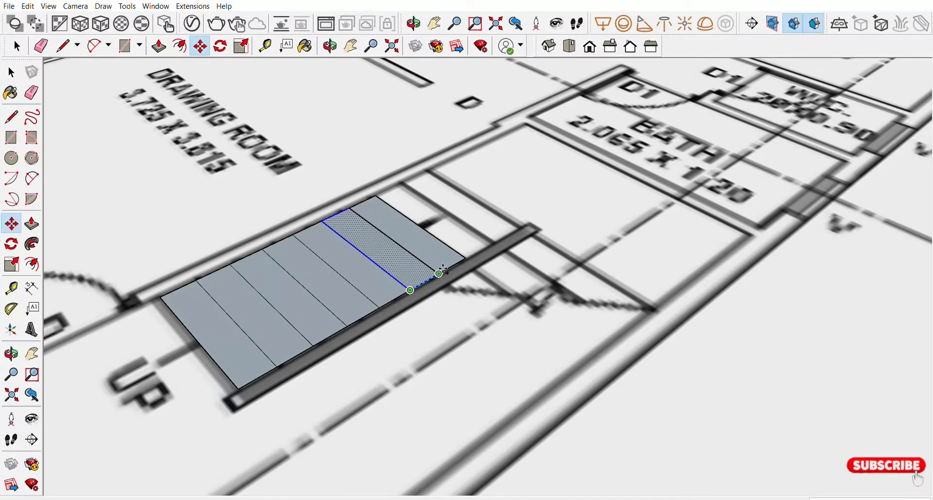
click(439, 273)
click(439, 274)
key(ctrl)
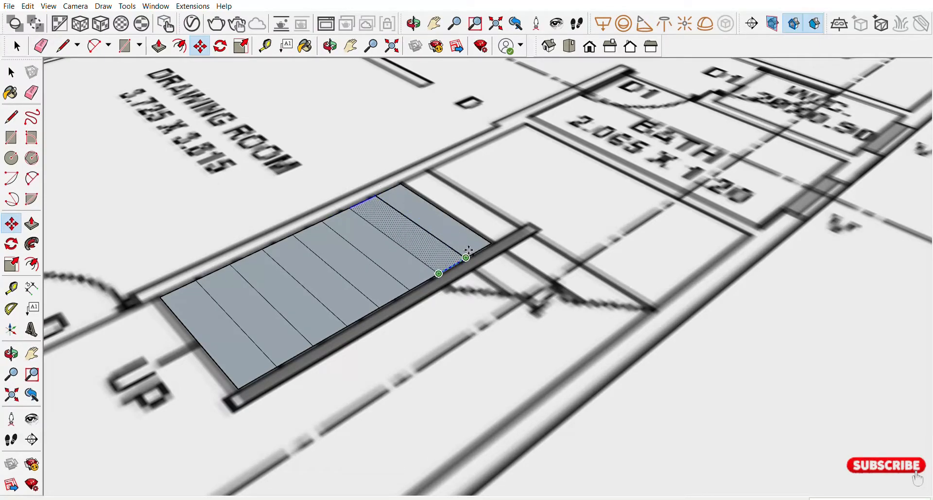
click(466, 257)
click(466, 257)
key(ctrl)
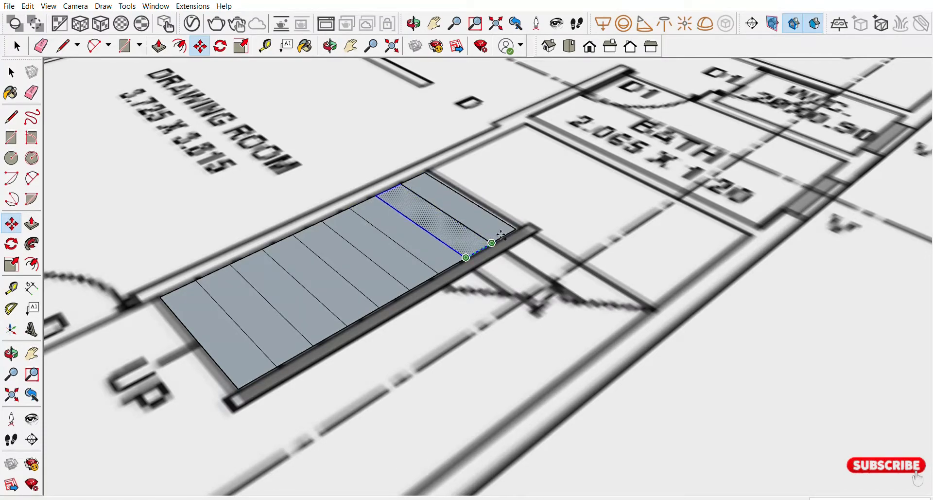
click(492, 242)
Draw a rectangle for the stair landing between the last tread and the bath wall, spanning the full stairwell width
scroll(519, 277, down, 2)
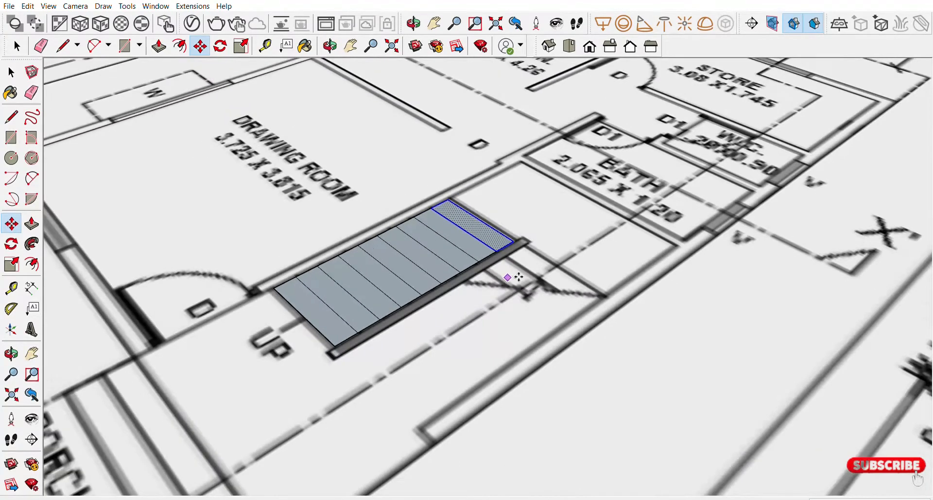
middle_drag(519, 277, 593, 326)
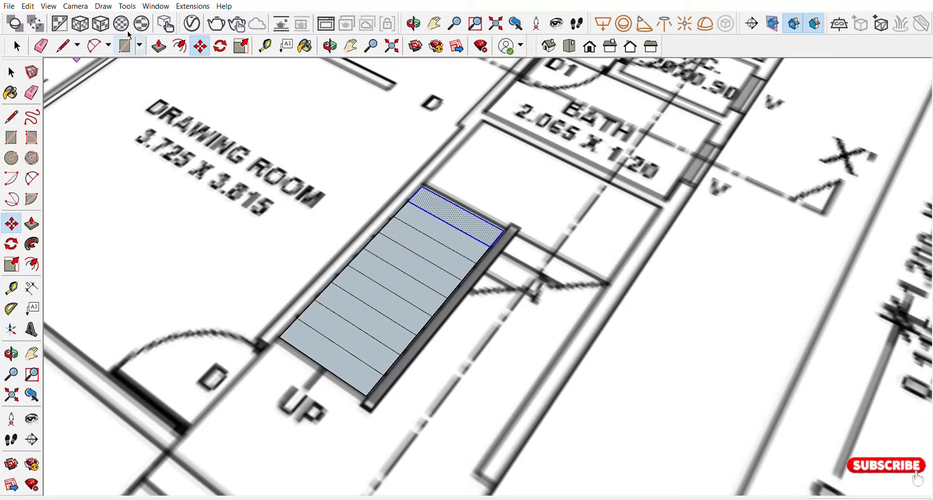
click(125, 46)
scroll(430, 181, up, 2)
click(425, 186)
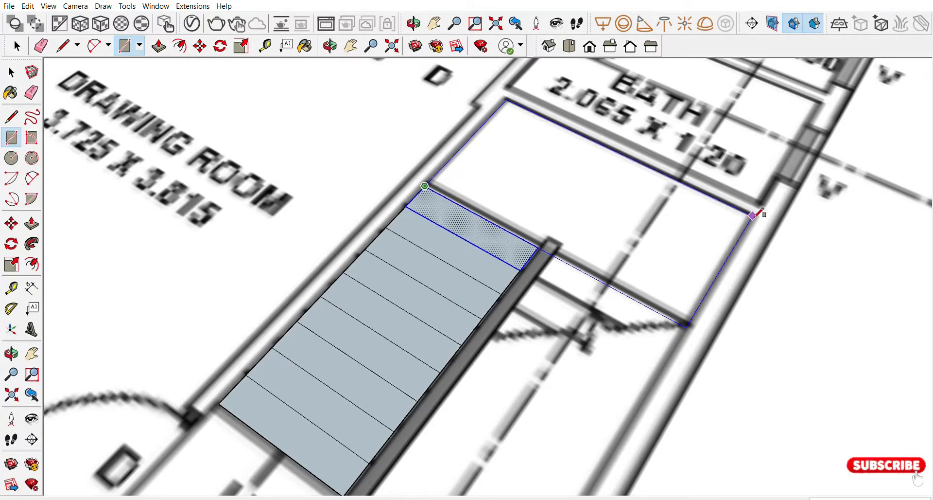
click(754, 214)
scroll(609, 302, down, 4)
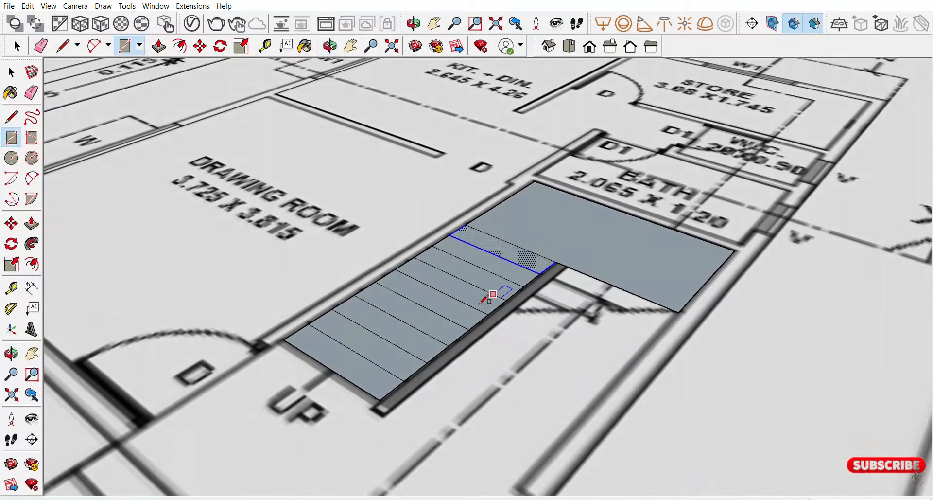
click(159, 46)
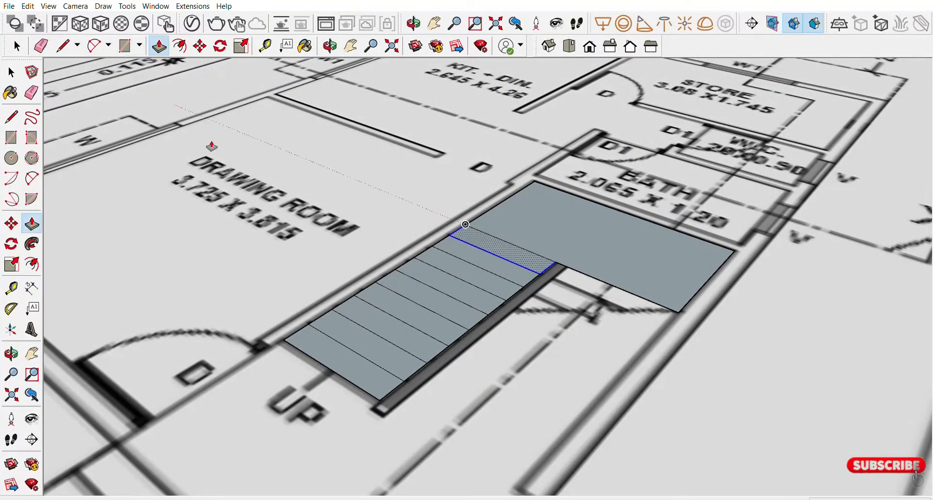
click(357, 371)
key(Escape)
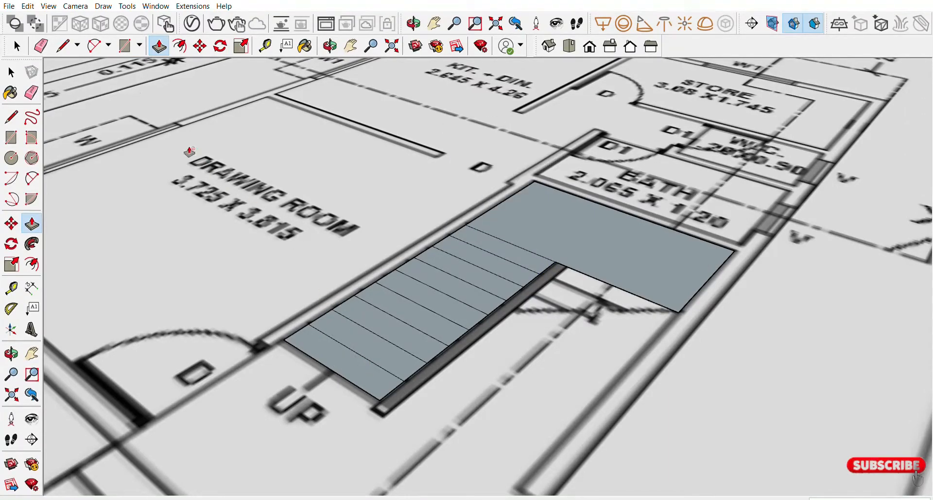
Extrude the first stair tread upward into a solid step with Push/Pull
click(17, 46)
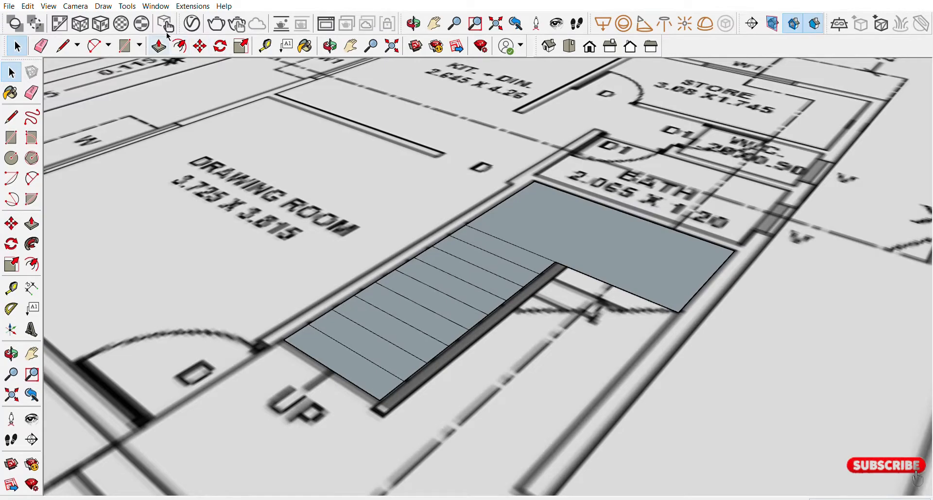
click(371, 372)
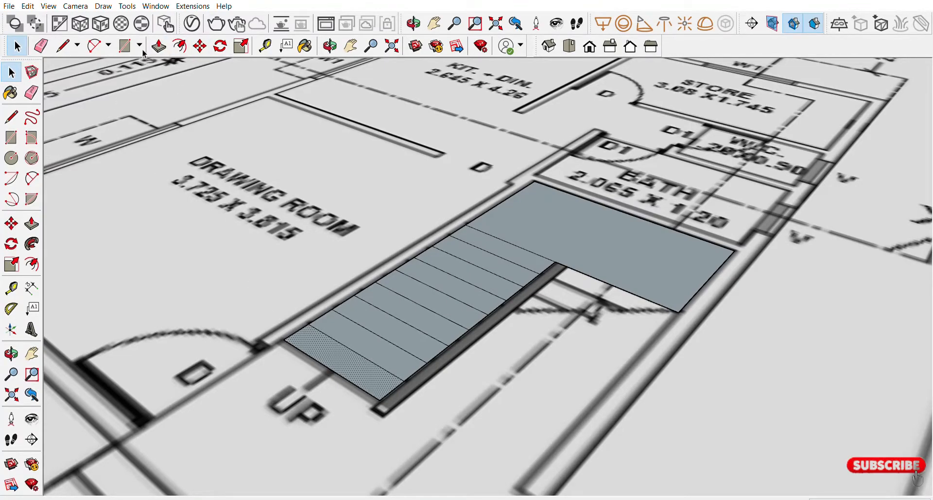
click(159, 45)
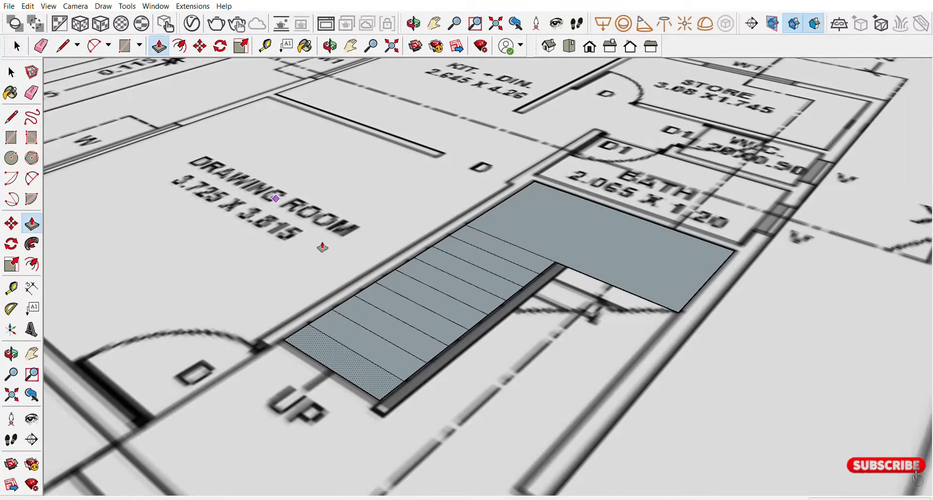
click(369, 373)
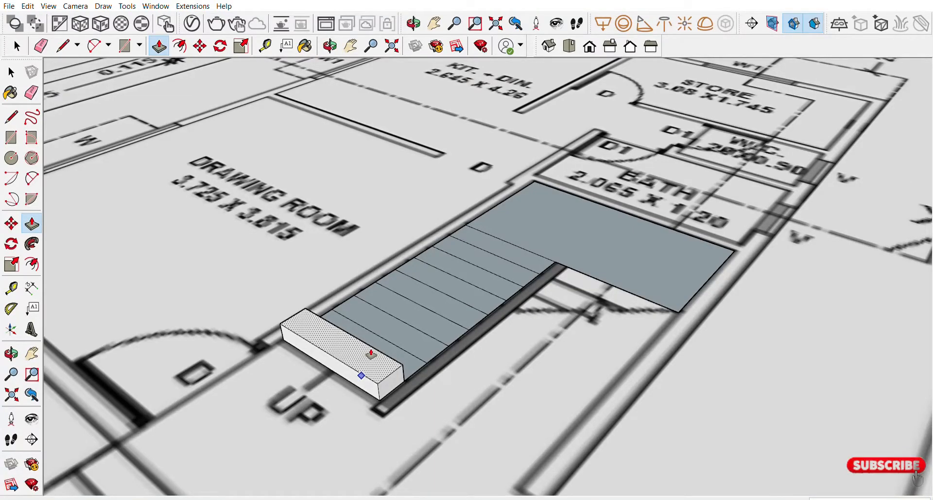
click(371, 354)
Select the whole first solid step and copy it up onto its upper back edge to form the second step
middle_drag(537, 381, 316, 389)
click(17, 46)
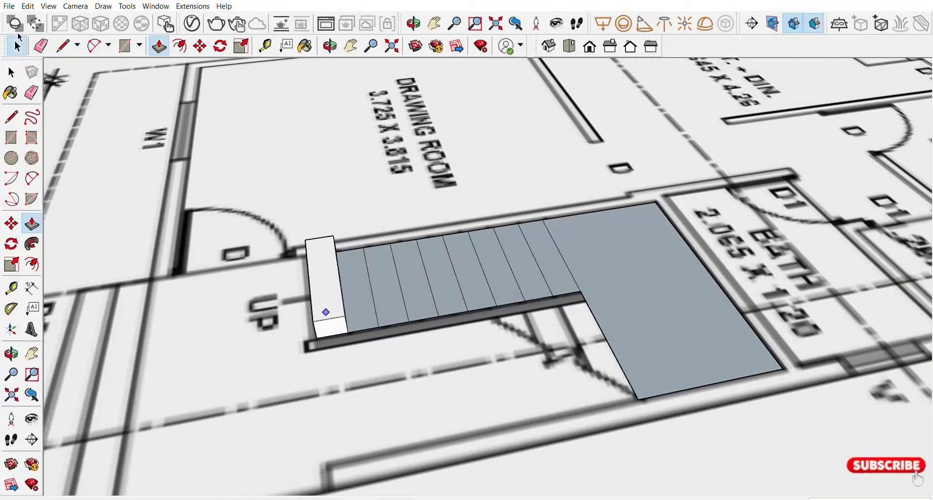
triple_click(341, 306)
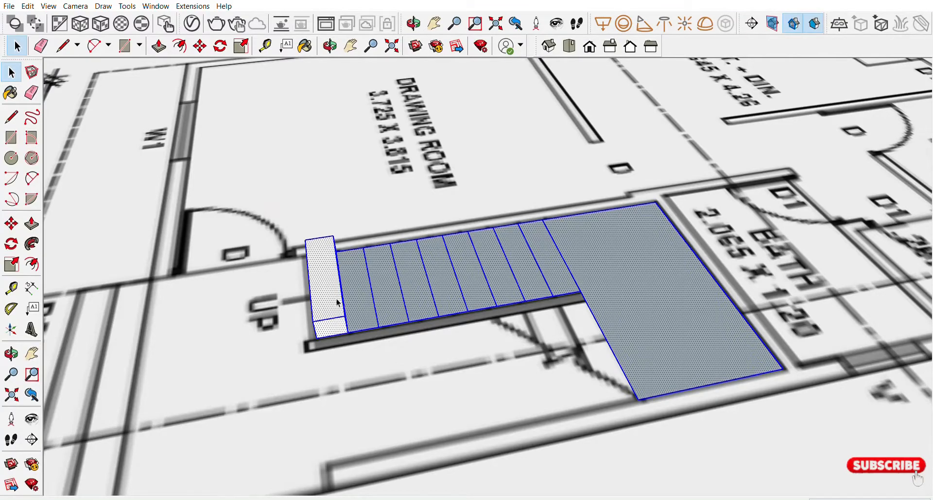
double_click(321, 304)
triple_click(324, 308)
click(281, 262)
mouse_move(265, 191)
mouse_down()
mouse_move(360, 332)
mouse_move(354, 339)
mouse_up()
key(m)
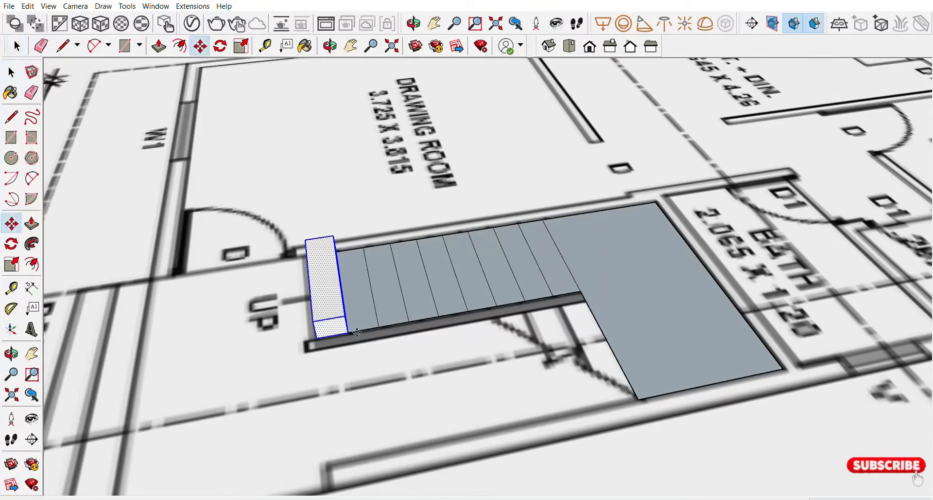
scroll(358, 333, up, 3)
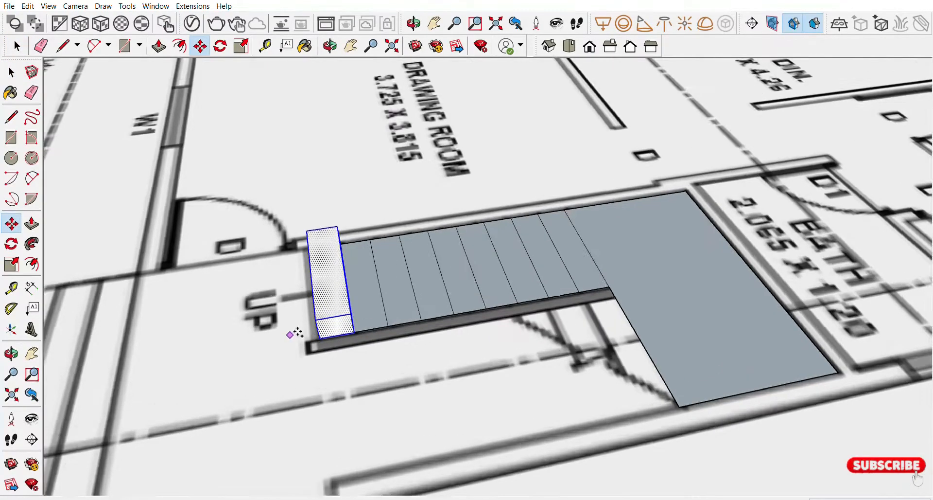
click(344, 336)
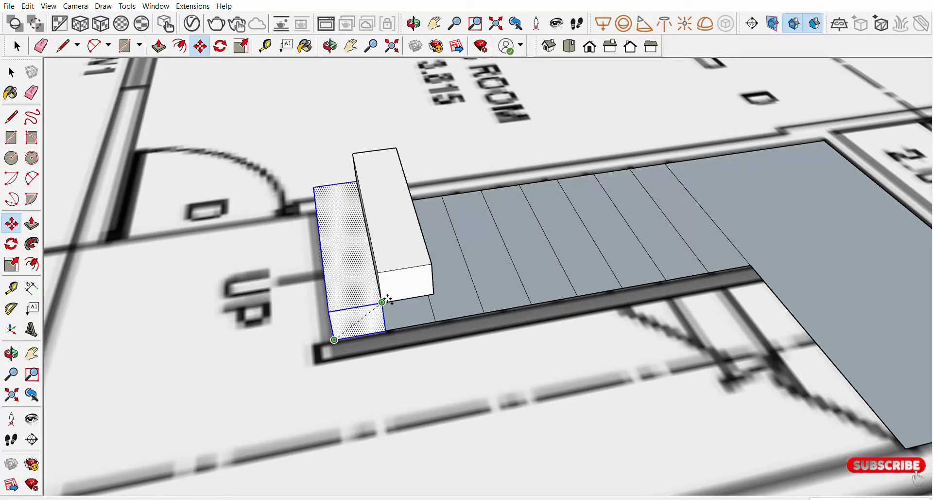
click(388, 299)
Add the third to sixth steps by repeatedly copying the solid step corner to corner up the flight
click(388, 300)
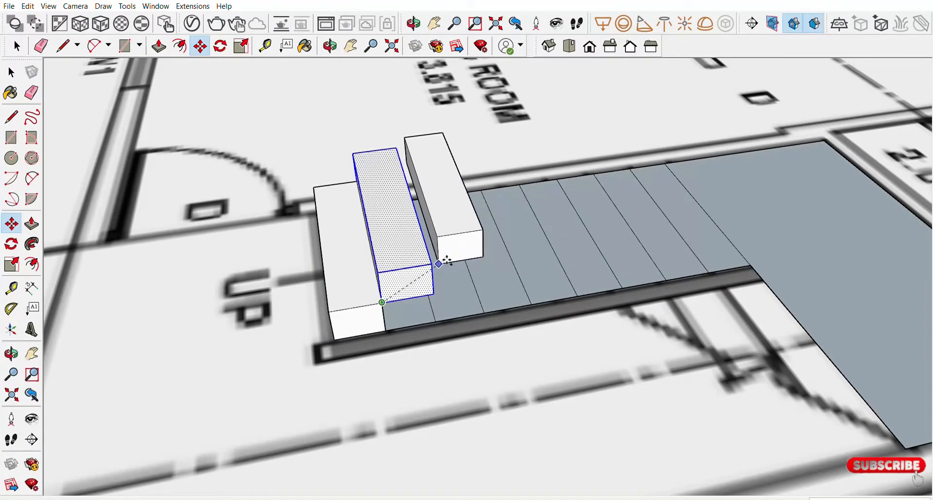
click(440, 260)
click(440, 261)
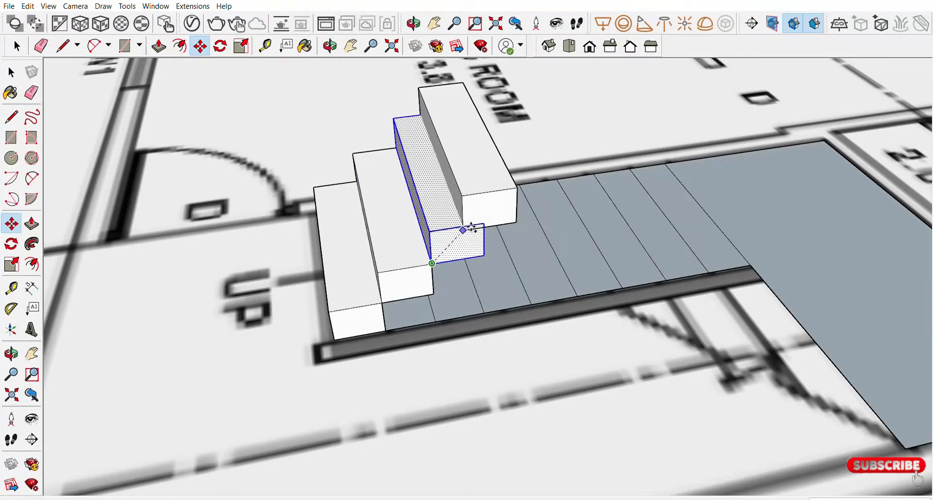
click(492, 219)
click(492, 220)
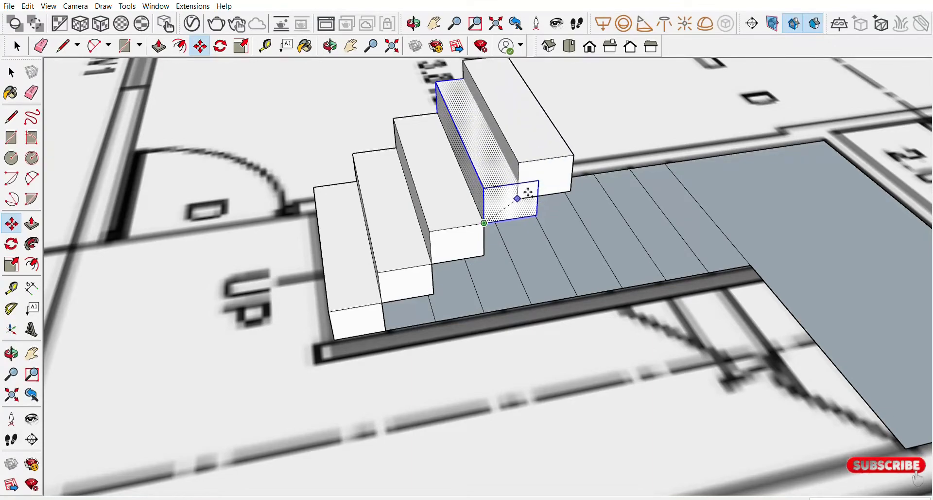
click(546, 181)
click(547, 181)
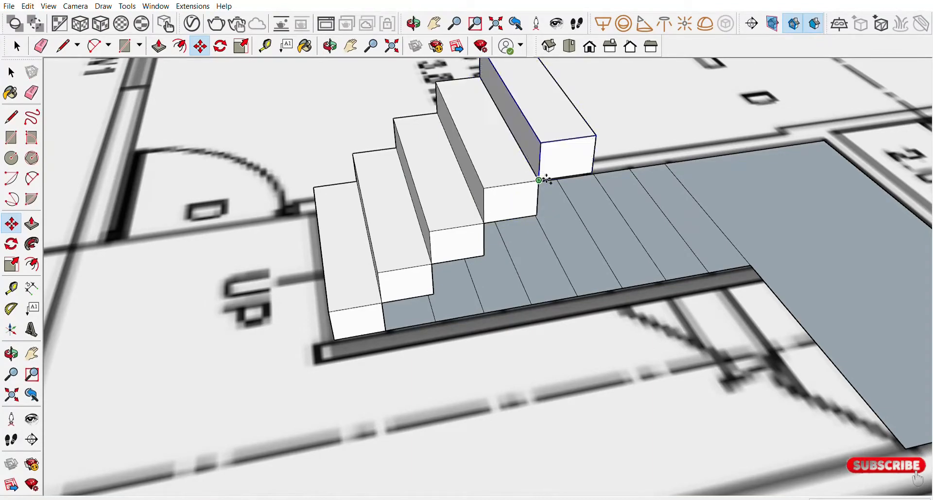
click(595, 143)
Copy the top step three more times corner to corner to complete the nine-step flight
shift+middle_drag(608, 165, 433, 281)
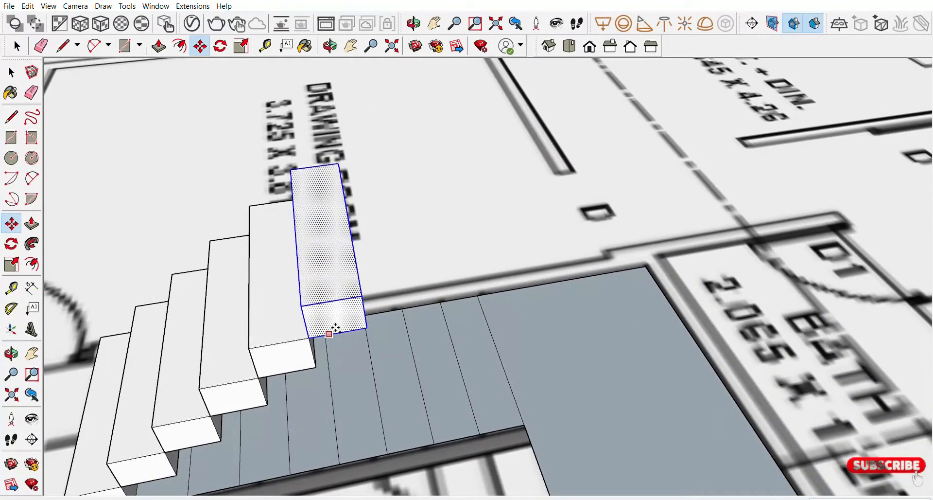
click(309, 337)
click(366, 286)
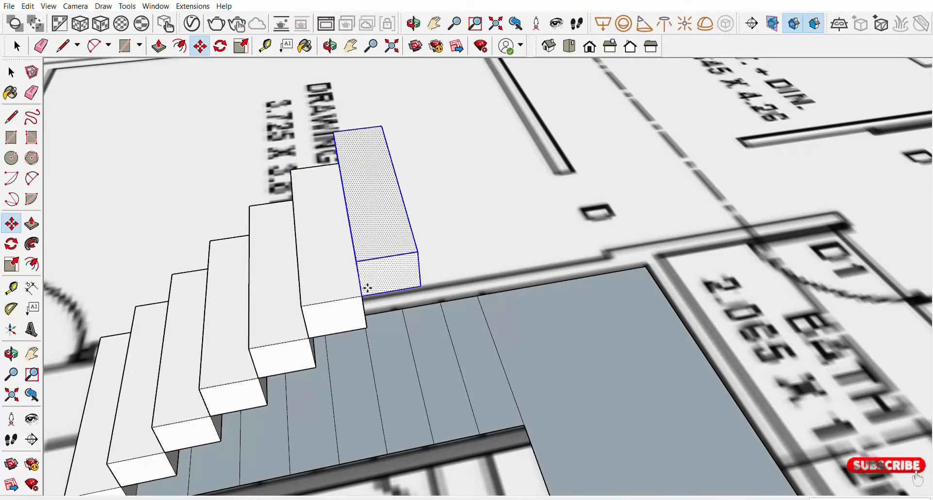
click(366, 292)
click(417, 241)
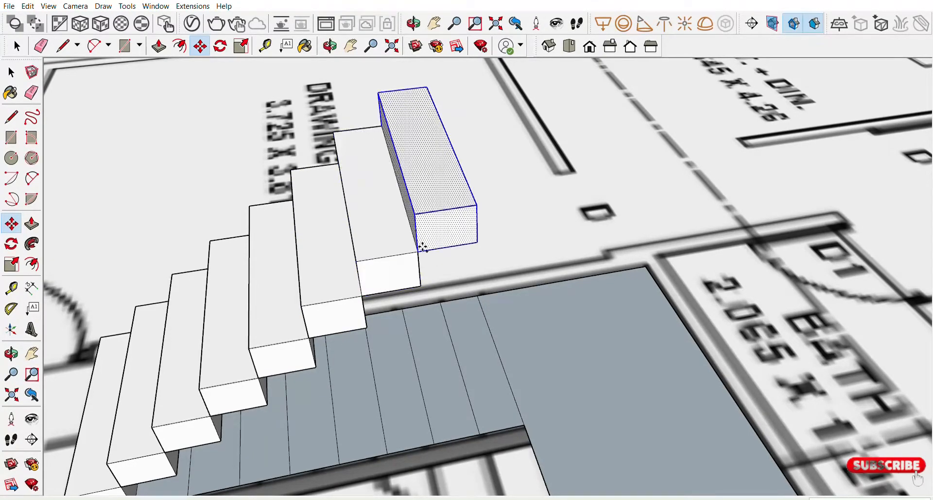
scroll(467, 252, down, 3)
middle_drag(471, 252, 414, 396)
middle_drag(508, 246, 453, 277)
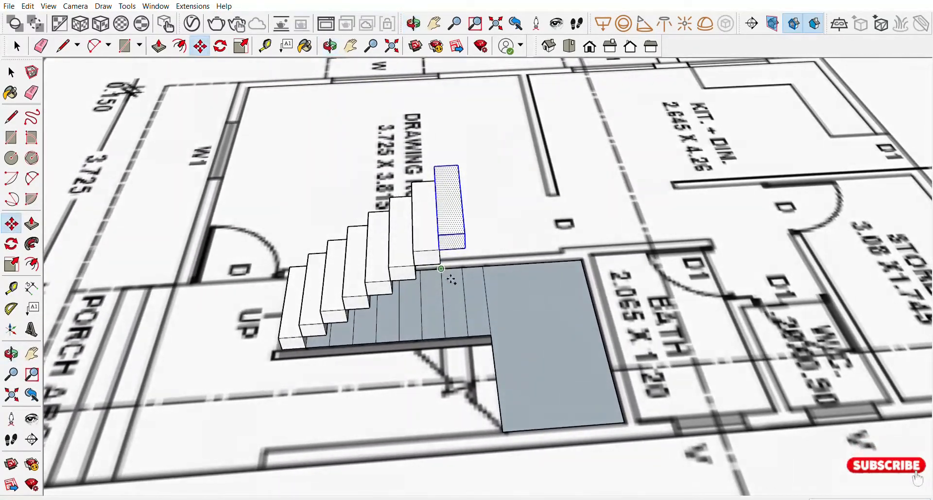
click(440, 249)
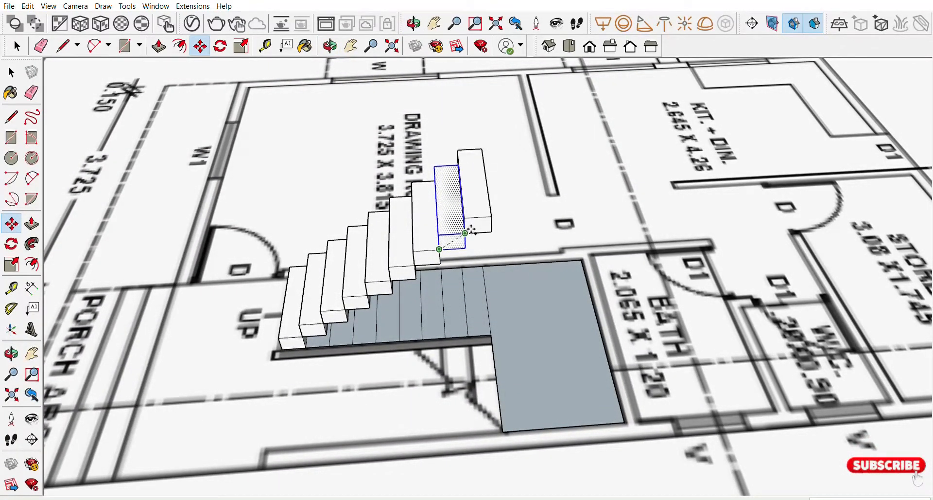
click(467, 233)
Extrude the landing face upward into a thin slab with Push/Pull
scroll(500, 281, down, 2)
middle_drag(509, 286, 544, 324)
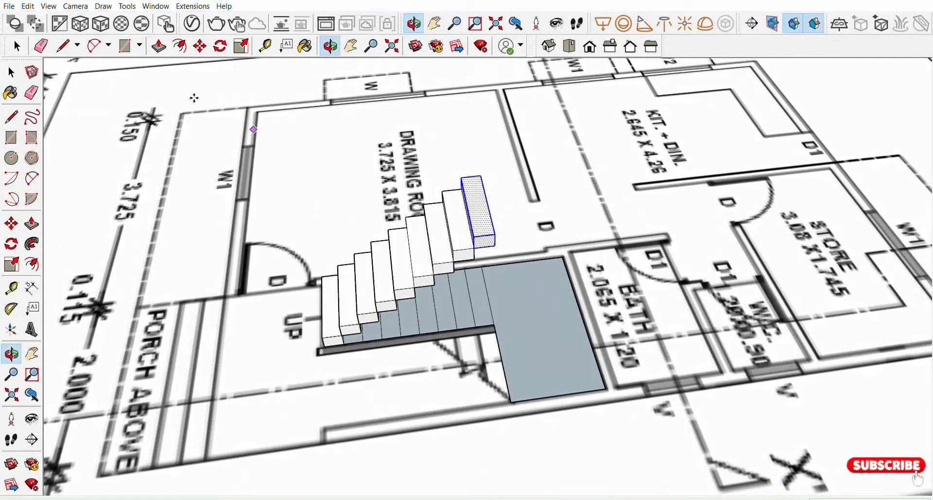
click(19, 45)
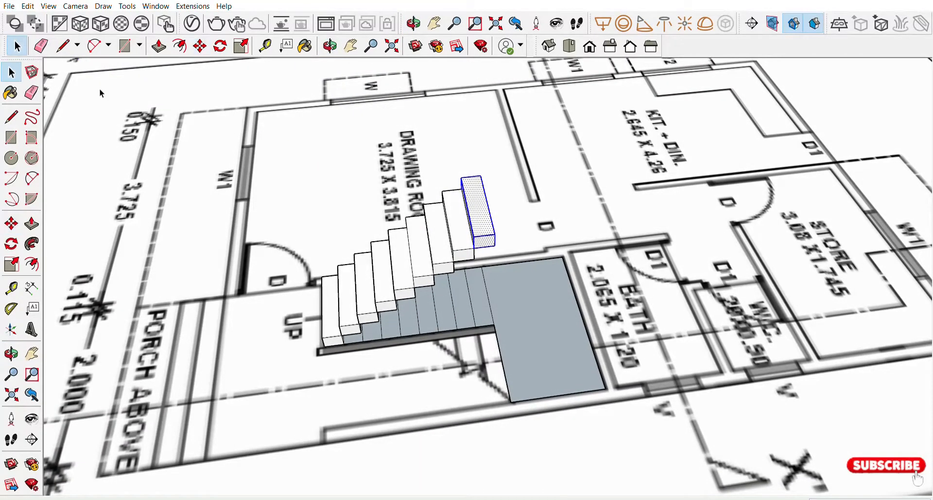
click(535, 308)
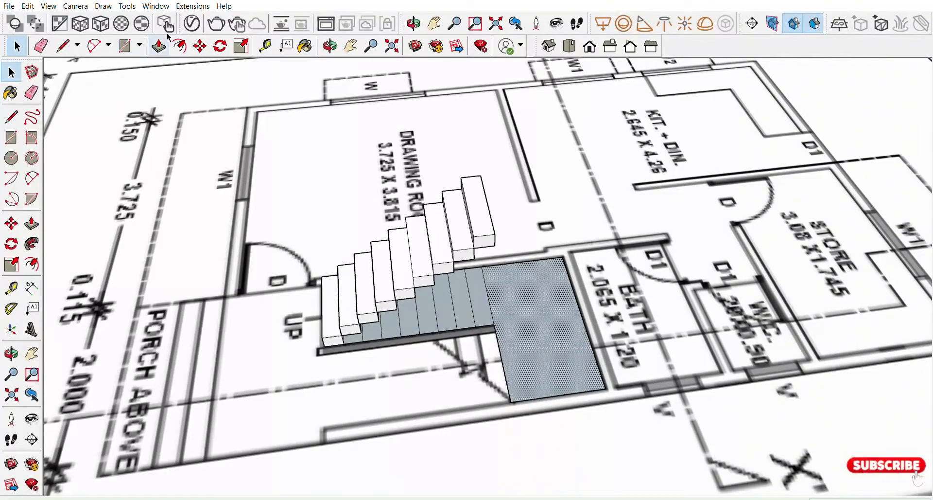
click(158, 46)
drag(567, 369, 576, 346)
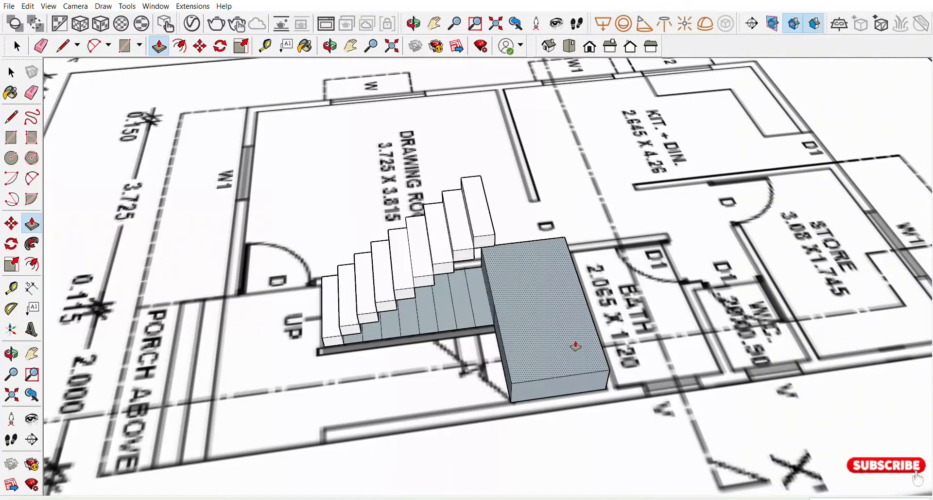
key(Return)
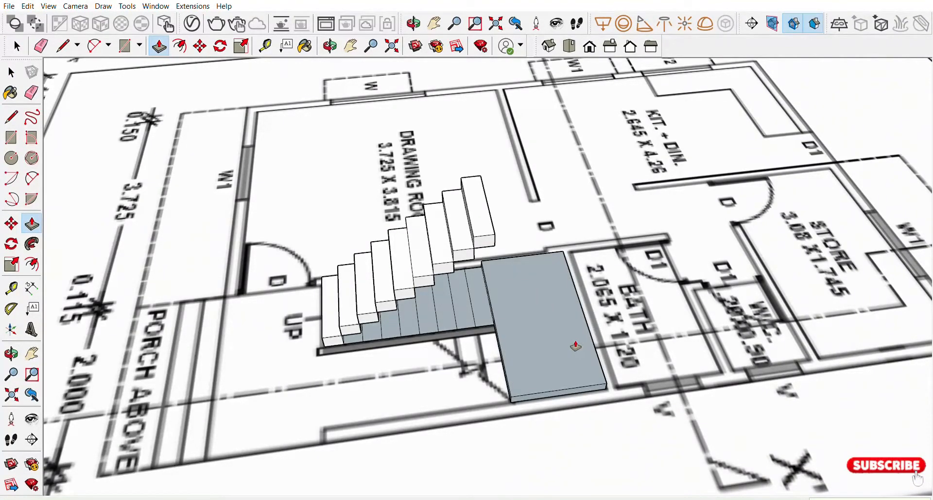
click(17, 46)
scroll(552, 337, down, 2)
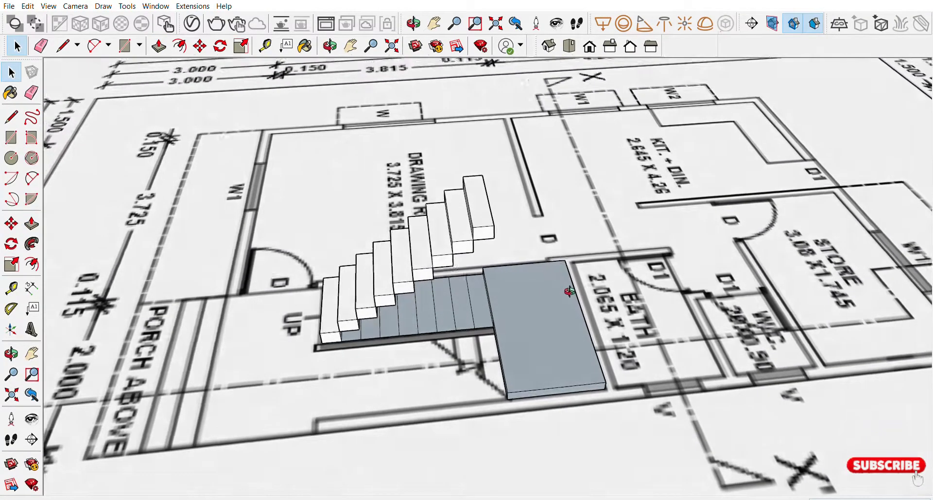
drag(481, 265, 649, 429)
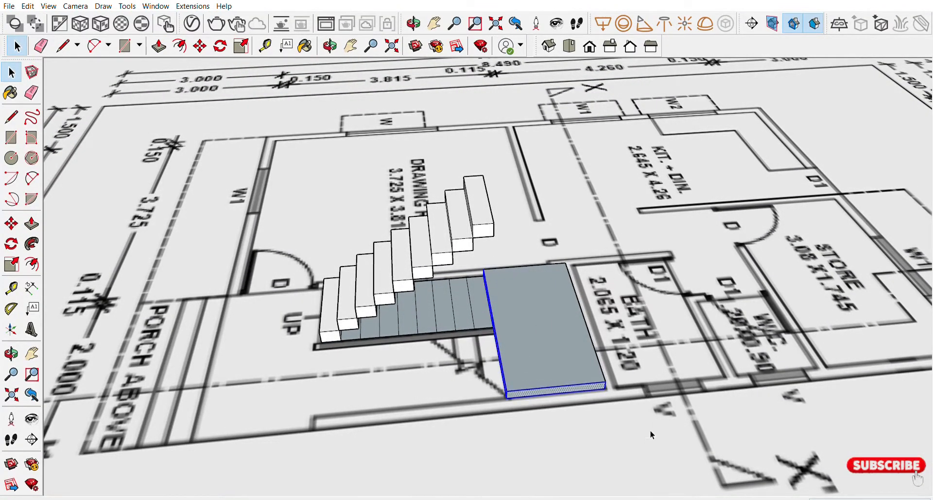
key(m)
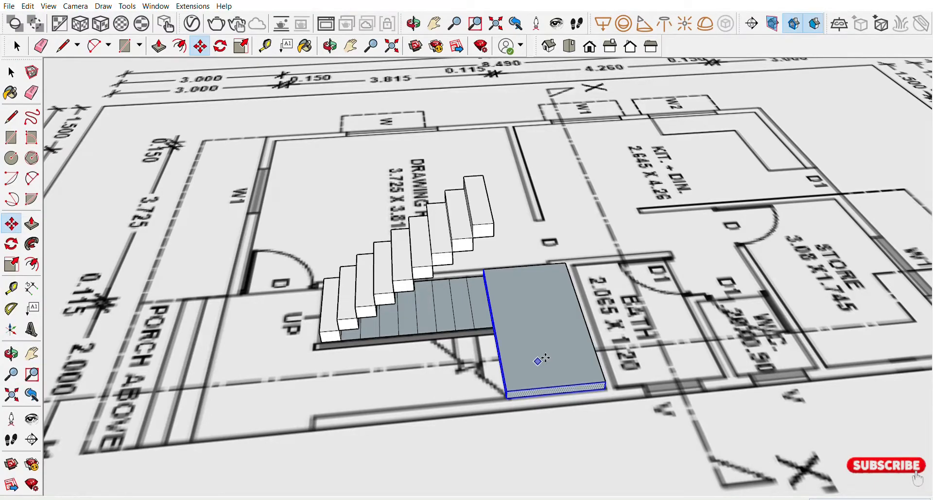
scroll(515, 291, up, 5)
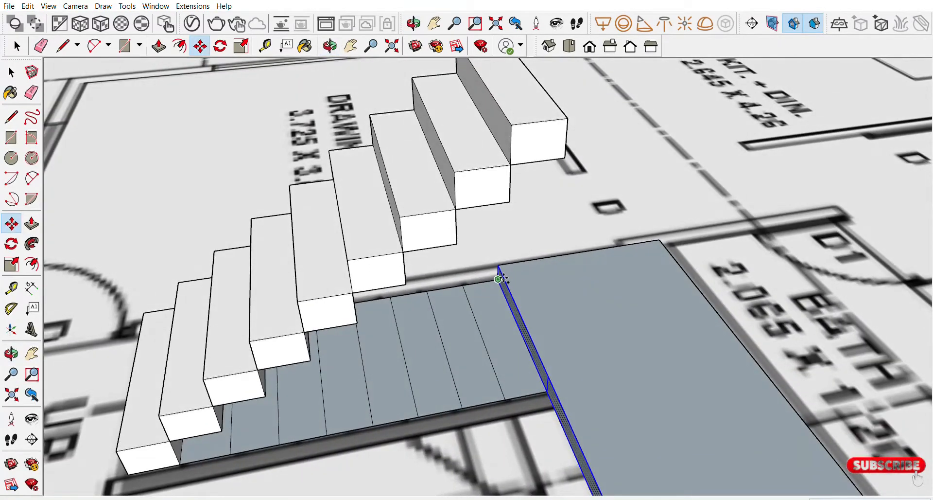
click(498, 279)
scroll(505, 196, down, 1)
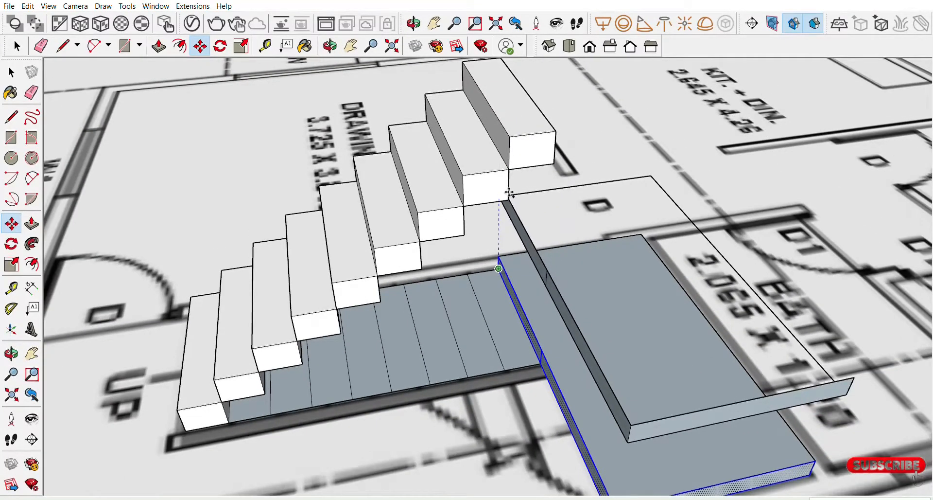
key(Escape)
scroll(540, 279, down, 3)
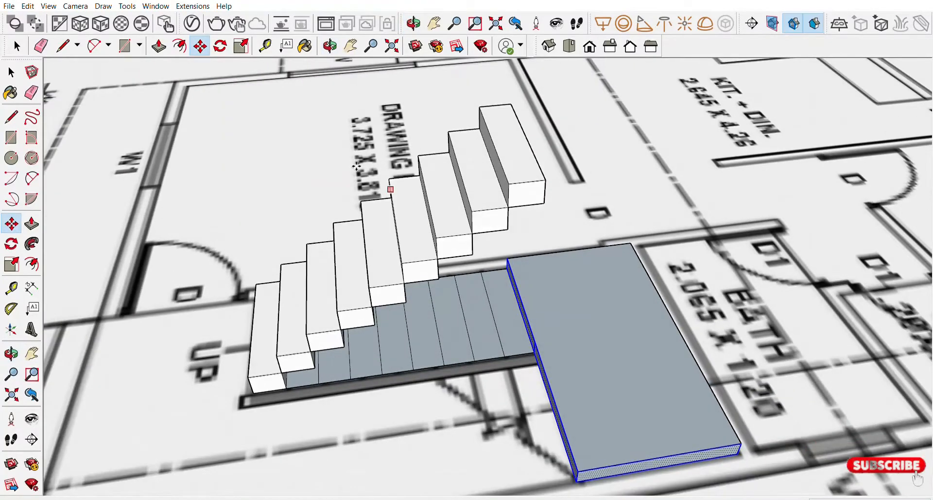
Select the entire landing slab and copy it straight up so its top meets the back corner of the highest step
click(17, 46)
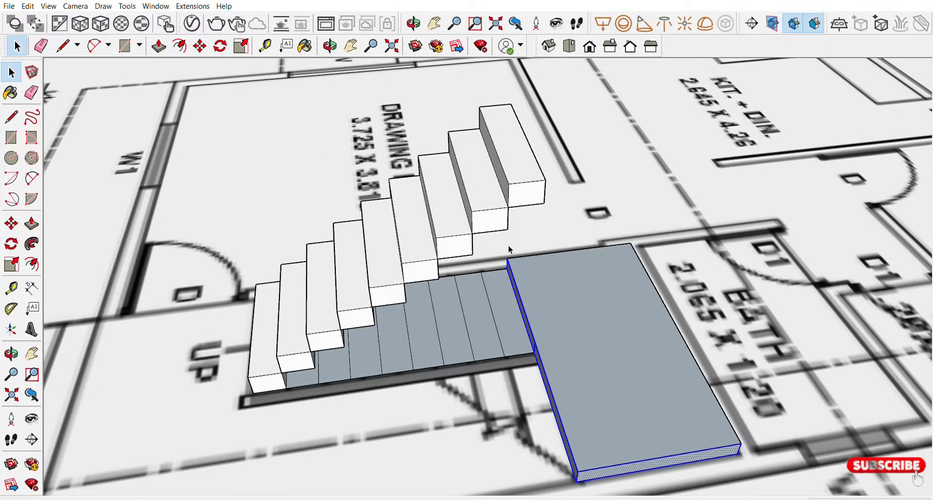
drag(524, 262, 758, 487)
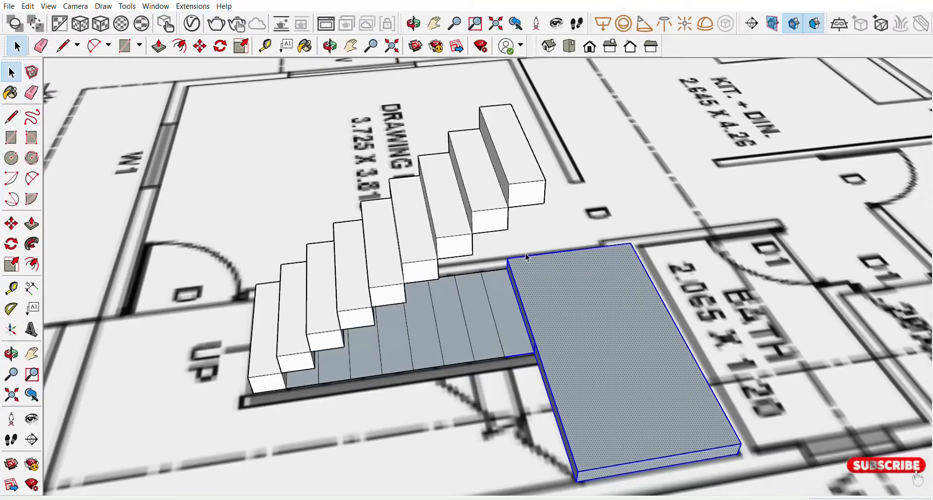
key(m)
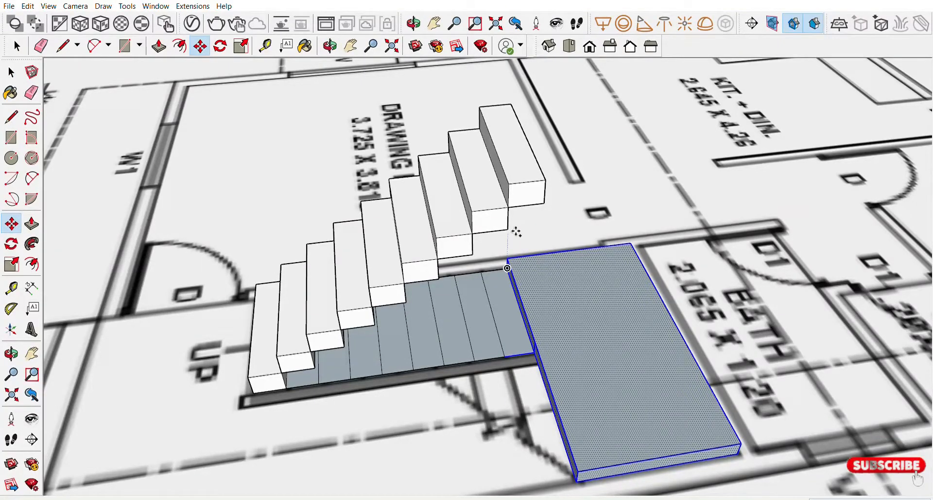
click(518, 255)
key(ctrl)
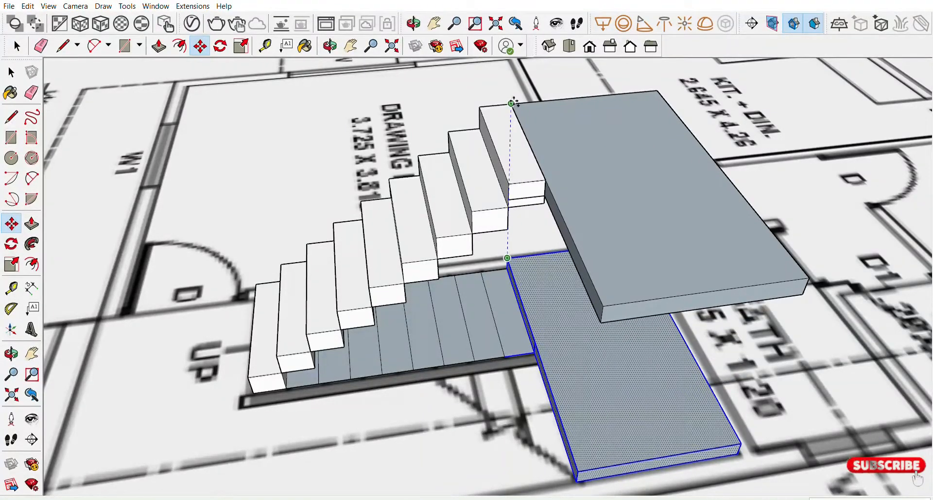
click(514, 102)
middle_drag(686, 321, 652, 354)
Delete the floor plan image beneath the stair, the original ground-level landing slab and its leftover edges
click(17, 46)
click(387, 187)
middle_drag(683, 346, 714, 346)
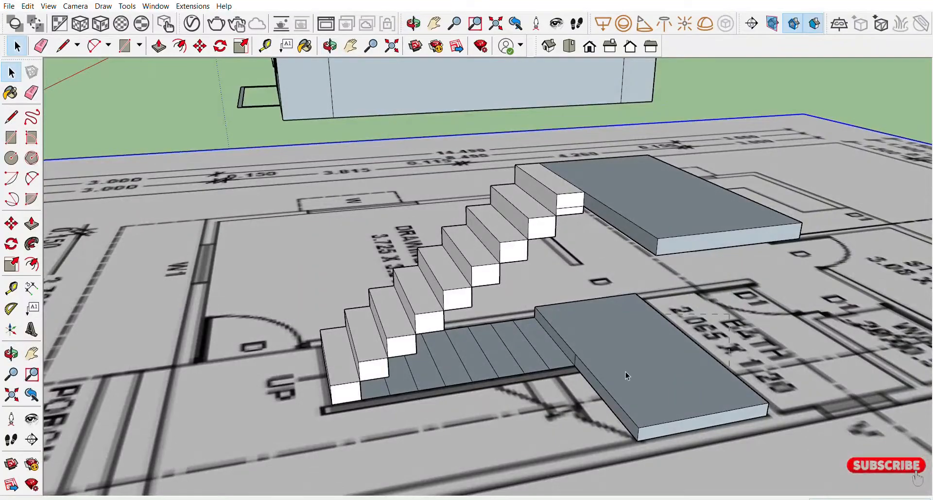
drag(517, 423, 493, 428)
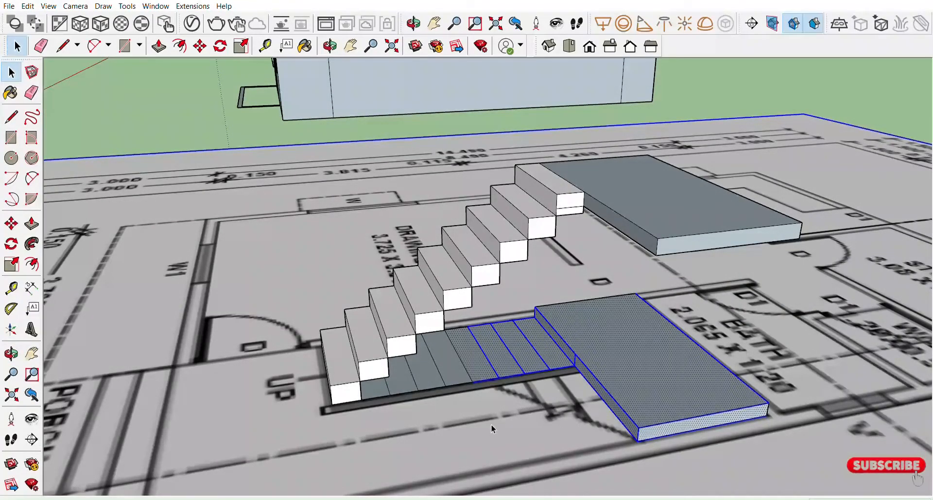
key(Delete)
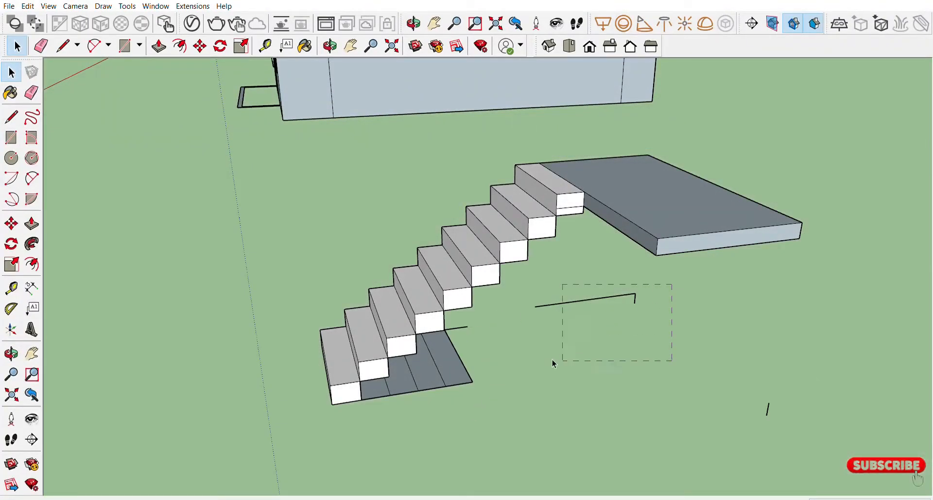
drag(543, 414, 543, 414)
key(Delete)
drag(797, 385, 683, 441)
key(Delete)
Delete the remaining flat tread faces and stray edges on the ground beneath the solid steps
middle_drag(584, 416, 480, 342)
drag(361, 318, 468, 403)
key(Delete)
drag(371, 384, 371, 381)
key(Delete)
drag(387, 326, 352, 378)
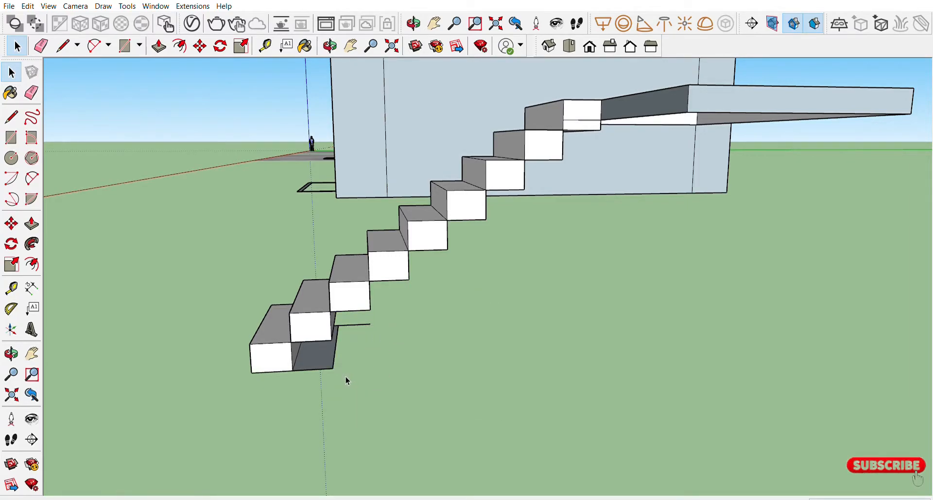
drag(344, 332, 343, 335)
key(Delete)
middle_drag(333, 361, 355, 297)
scroll(355, 296, down, 3)
middle_drag(283, 345, 486, 393)
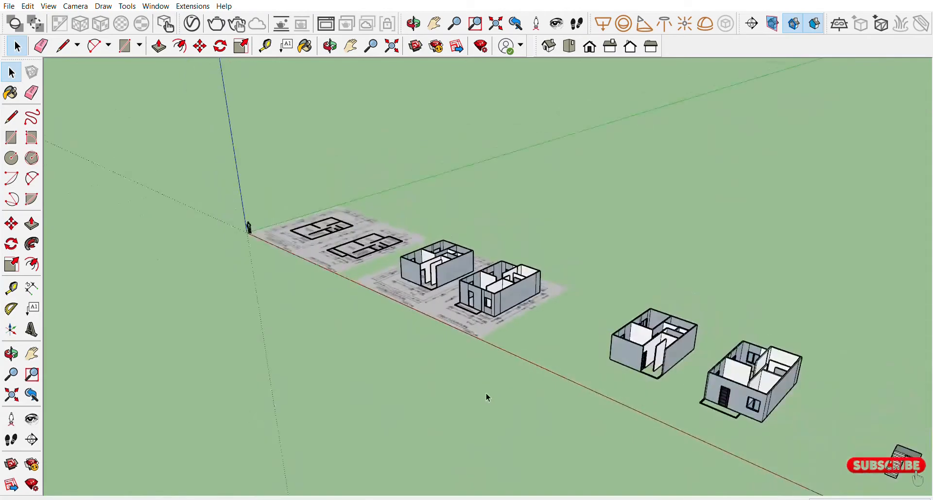
middle_drag(830, 442, 816, 413)
shift+middle_drag(718, 327, 678, 303)
scroll(891, 429, up, 5)
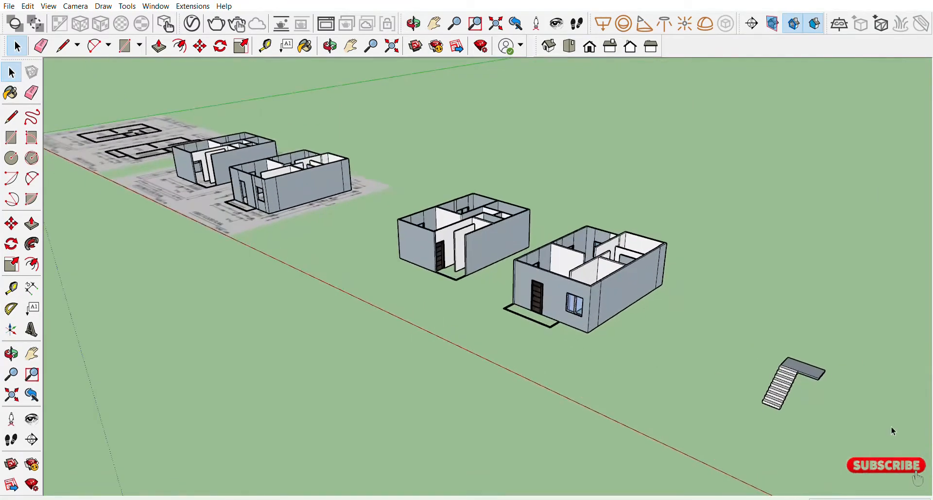
Select the whole flight of steps without the landing slab and place a copy of it on the open ground beside the stair
middle_drag(700, 408, 860, 328)
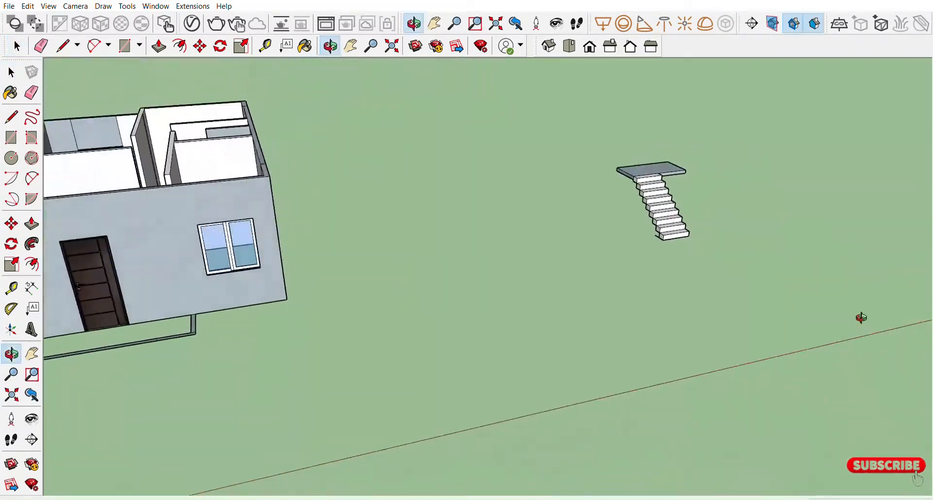
scroll(662, 242, up, 6)
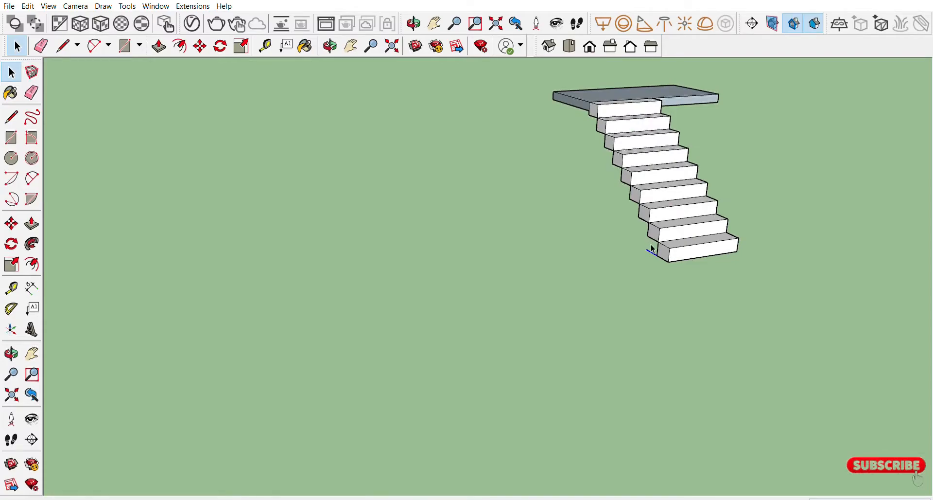
scroll(683, 301, down, 3)
middle_drag(690, 297, 515, 323)
scroll(495, 231, up, 2)
drag(427, 381, 427, 382)
middle_drag(522, 321, 607, 173)
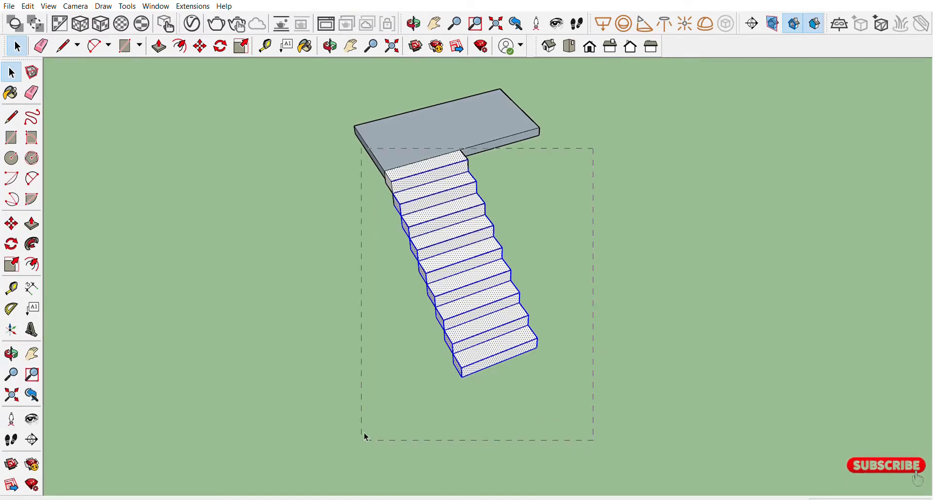
drag(367, 436, 367, 437)
click(536, 230)
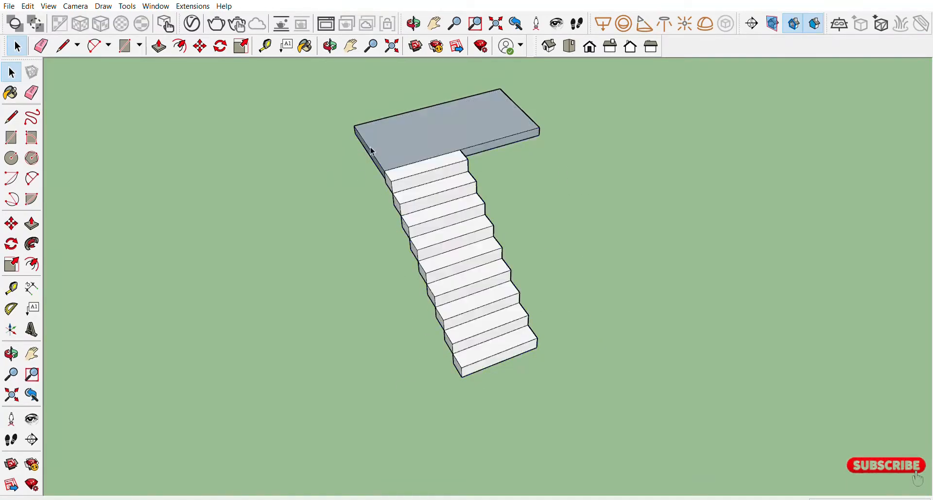
drag(358, 156, 564, 416)
drag(357, 137, 543, 421)
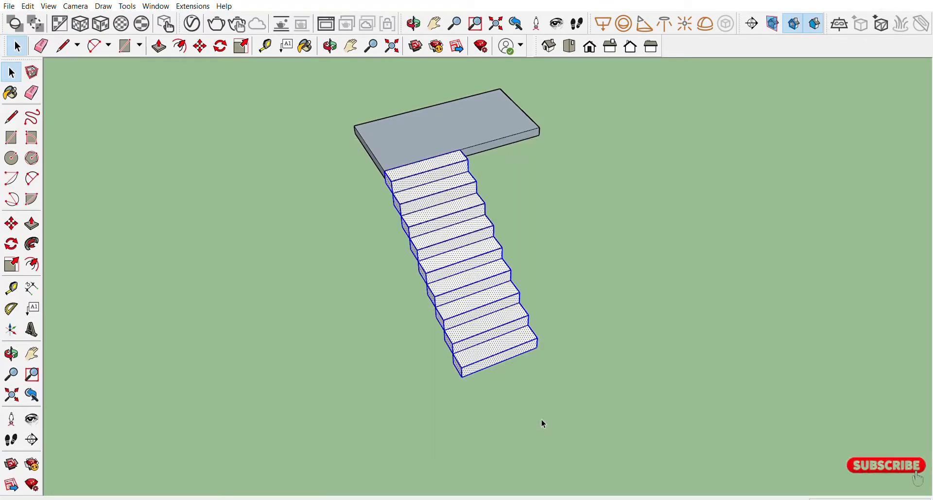
key(m)
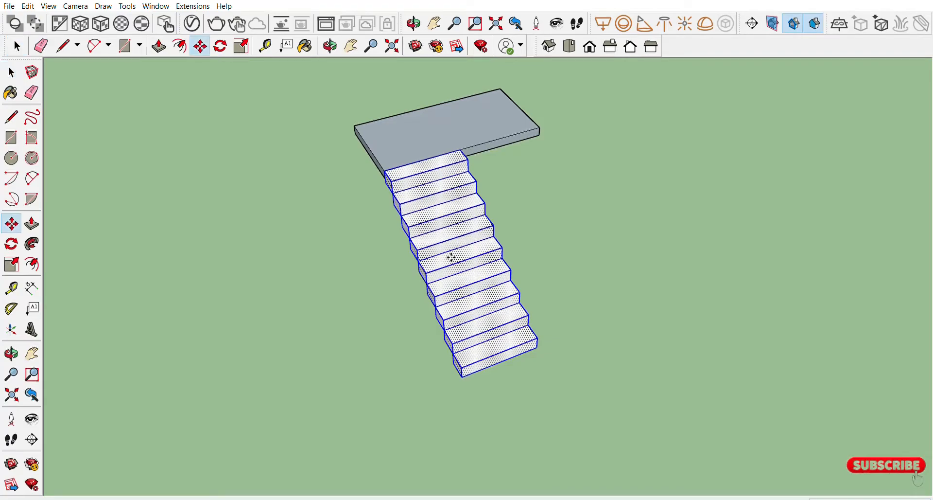
ctrl+click(463, 377)
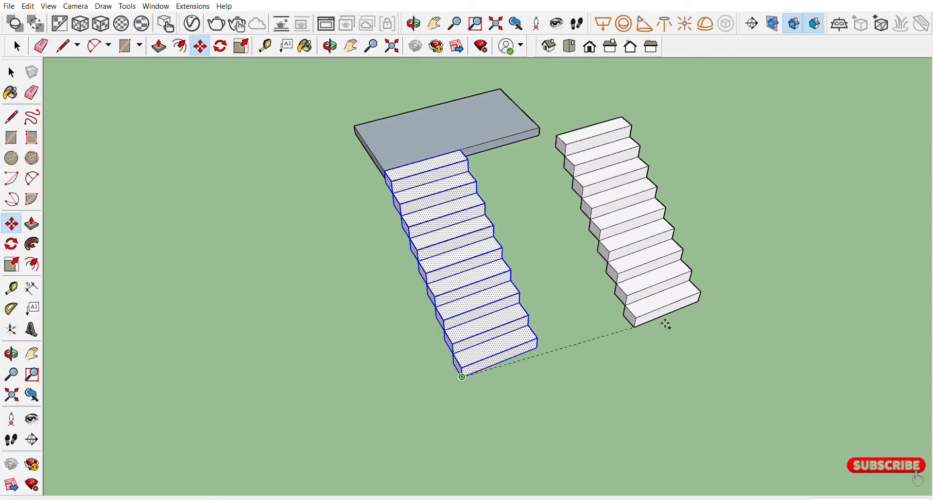
click(677, 319)
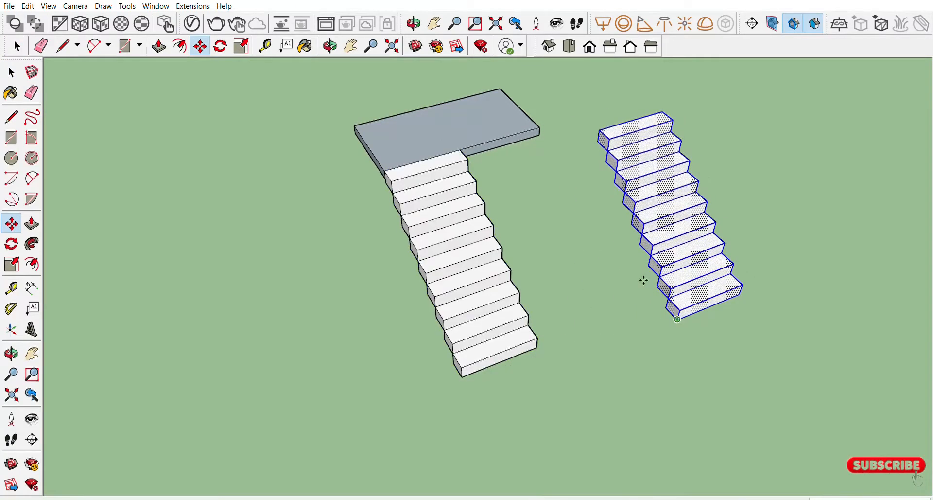
Try to rotate the copied flight half a turn about a point between it and the original stair
click(220, 46)
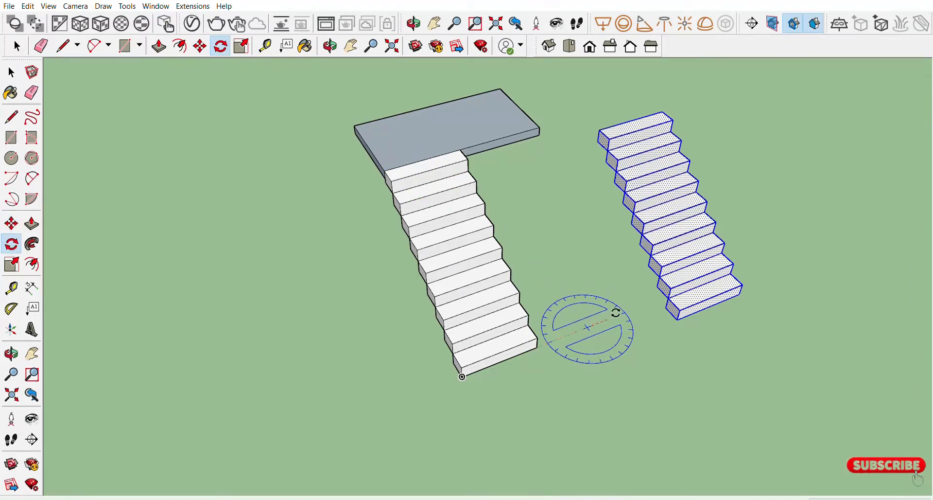
click(660, 305)
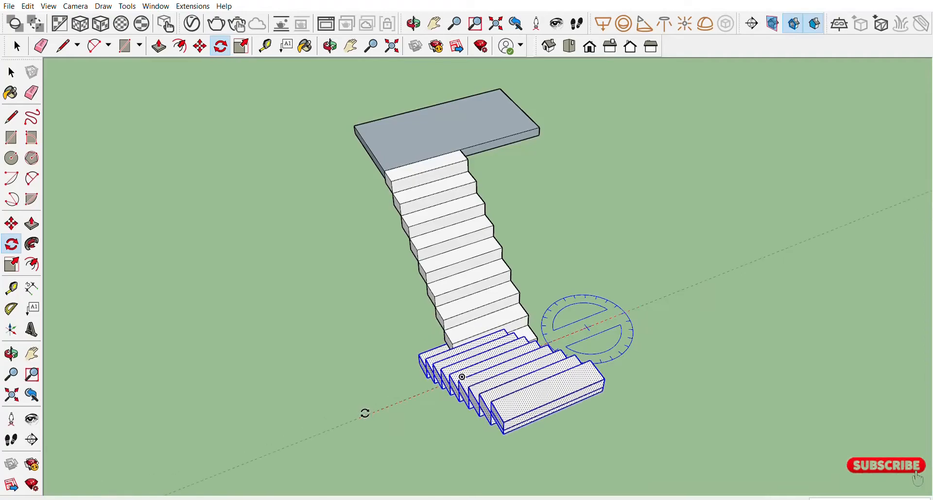
click(365, 413)
middle_drag(364, 414, 603, 296)
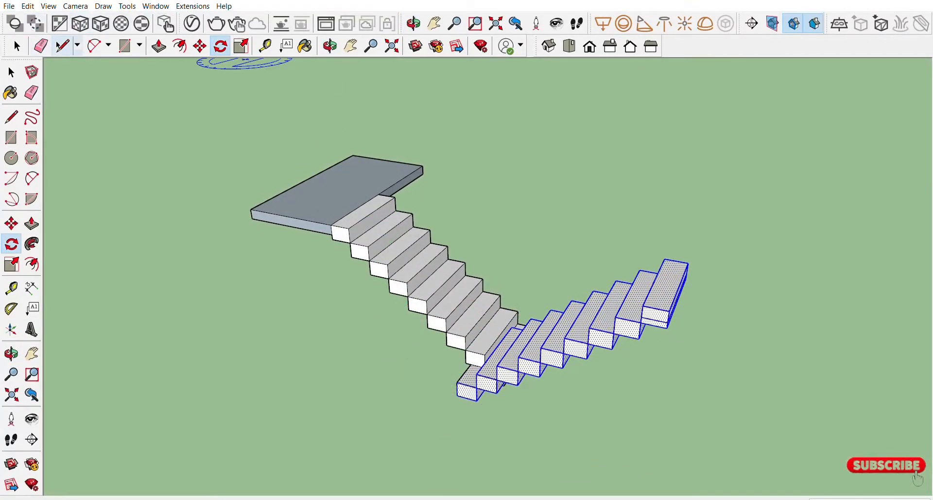
key(m)
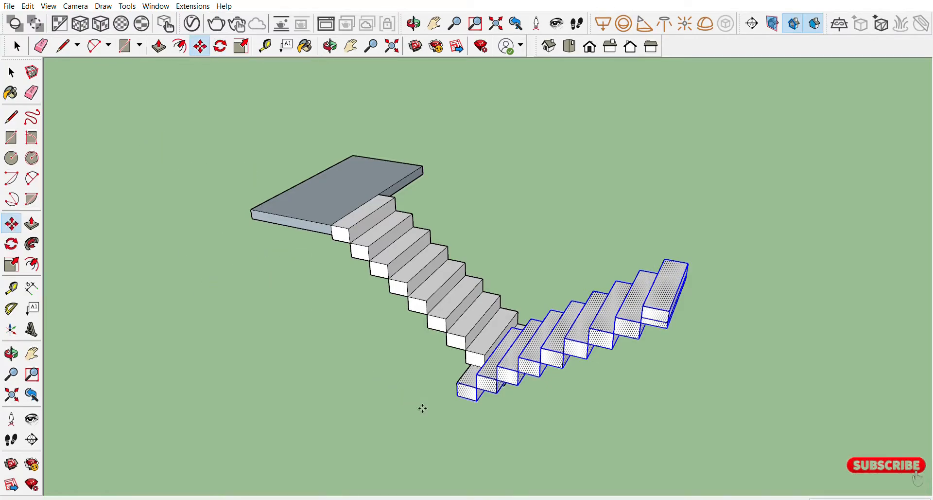
click(457, 394)
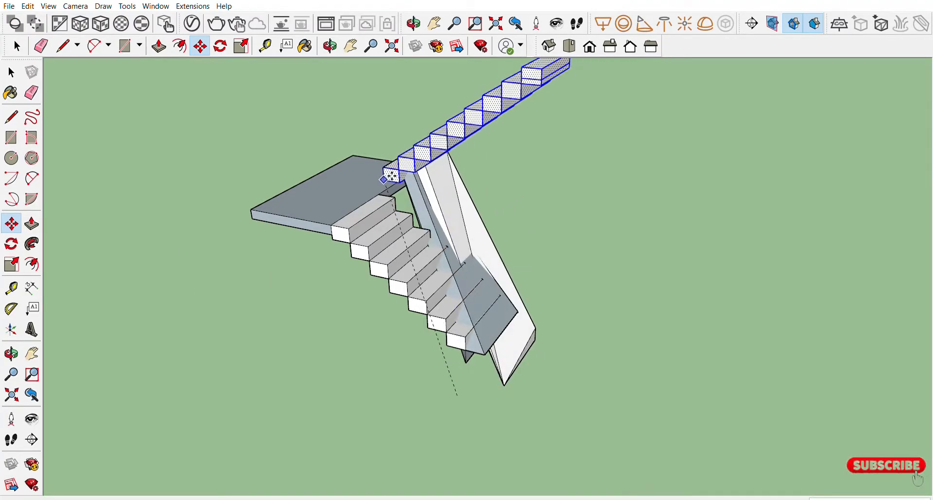
key(Escape)
middle_drag(581, 320, 545, 313)
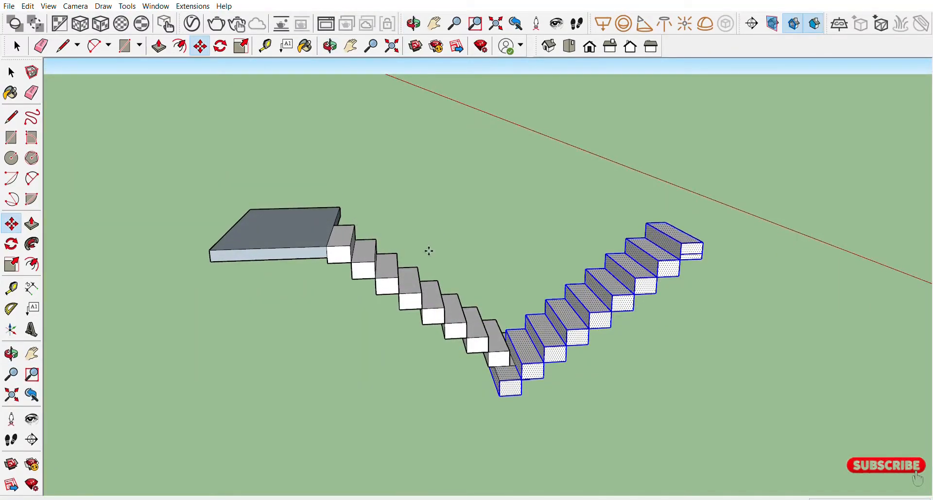
key(ctrl+z)
Rotate the copied flight half a turn around a point on the open ground away from the original stair
middle_drag(583, 283, 335, 348)
shift+middle_drag(581, 300, 189, 302)
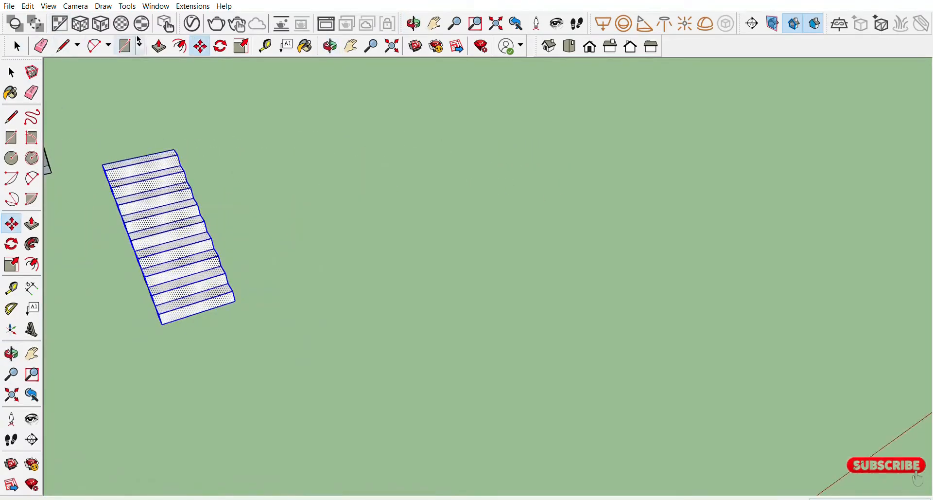
click(220, 46)
click(318, 258)
click(410, 222)
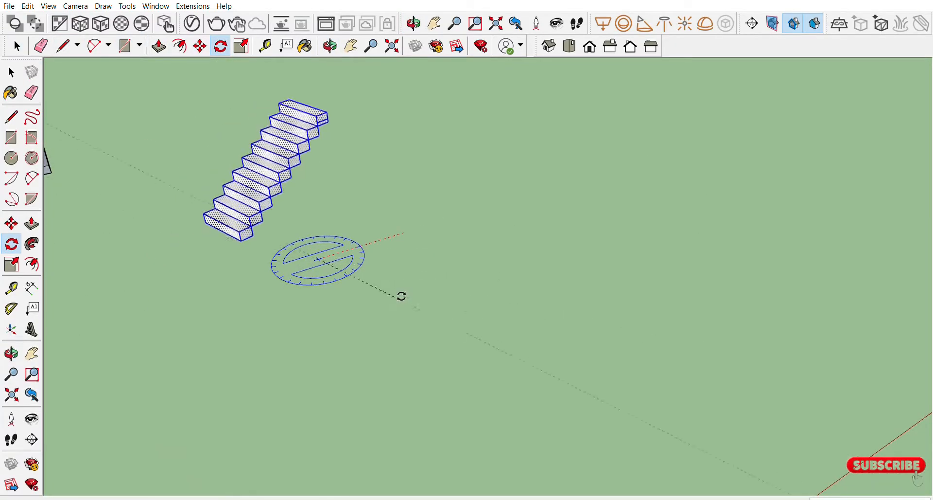
click(208, 287)
mouse_move(252, 284)
middle_down()
mouse_move(640, 283)
mouse_move(399, 258)
mouse_move(411, 254)
middle_up()
scroll(367, 260, down, 1)
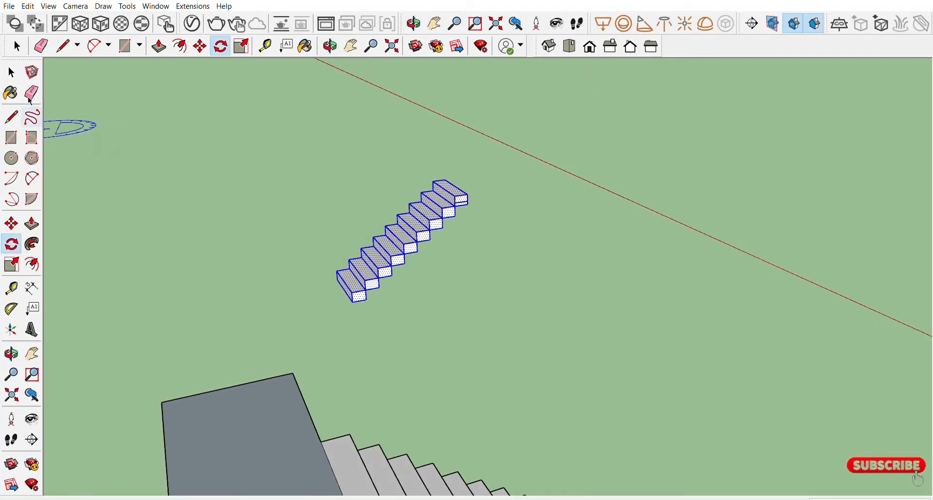
Move the rotated flight by its lowest step's corner onto the landing's free corner so it rises beside the first flight
click(41, 46)
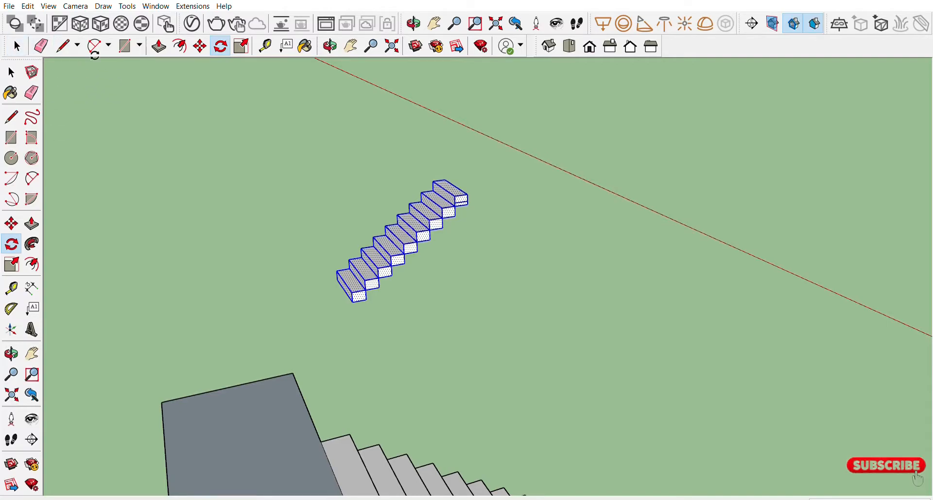
key(m)
scroll(346, 289, up, 2)
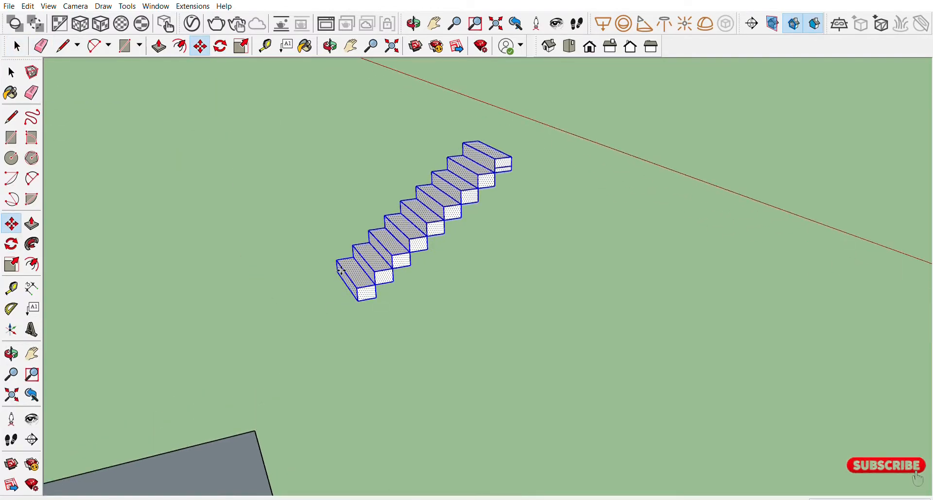
drag(338, 272, 260, 429)
scroll(260, 428, down, 5)
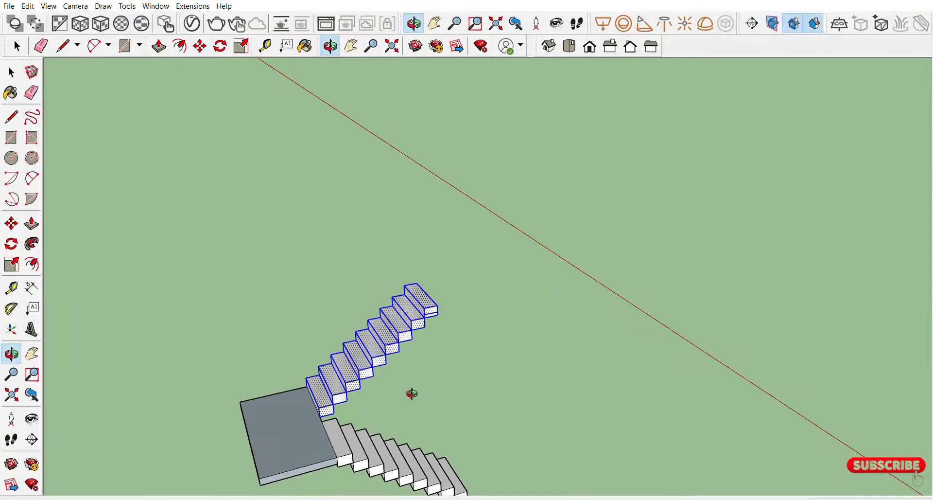
middle_drag(413, 392, 221, 182)
Select both flights and the landing slab and combine them into one group
key(space)
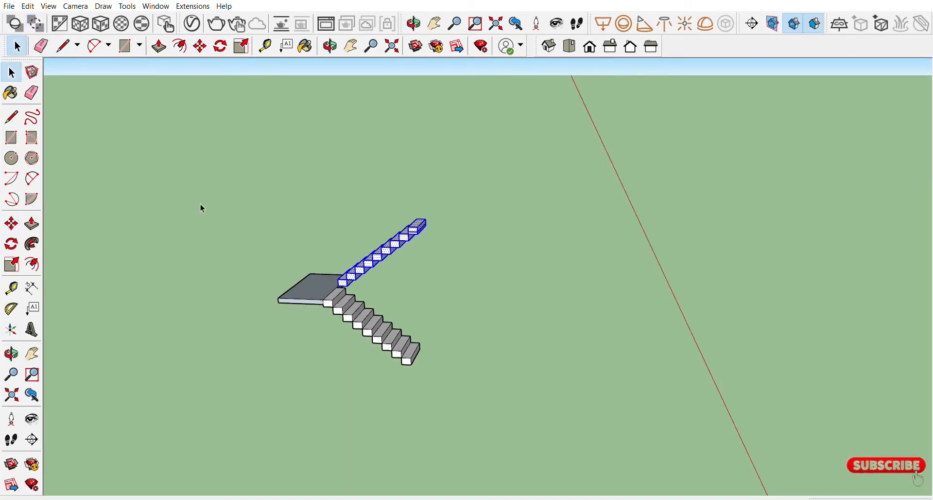
click(497, 295)
middle_drag(497, 295, 299, 230)
drag(246, 211, 550, 468)
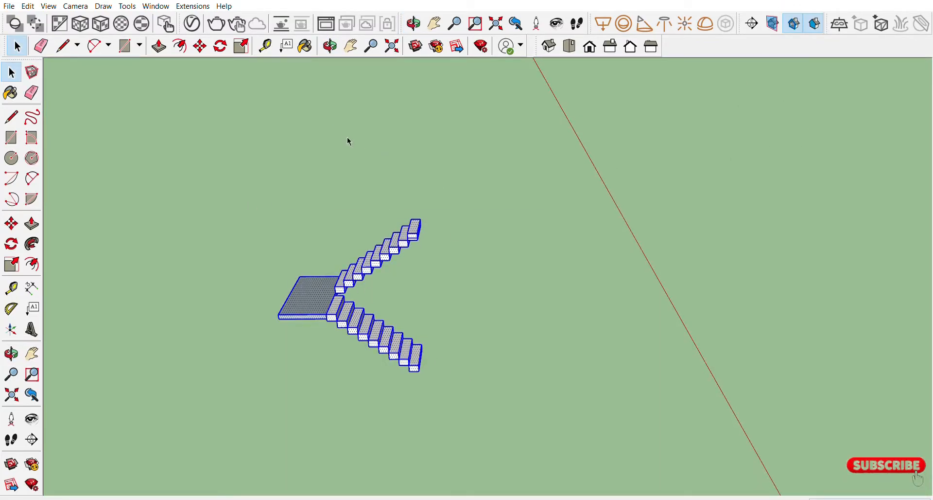
key(ctrl+g)
click(531, 302)
middle_drag(531, 301, 406, 278)
click(441, 296)
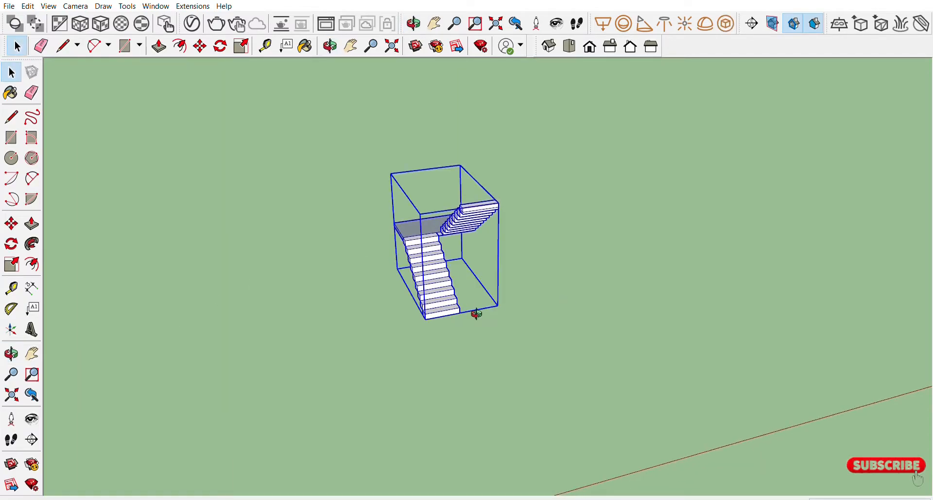
middle_drag(477, 313, 278, 308)
click(613, 275)
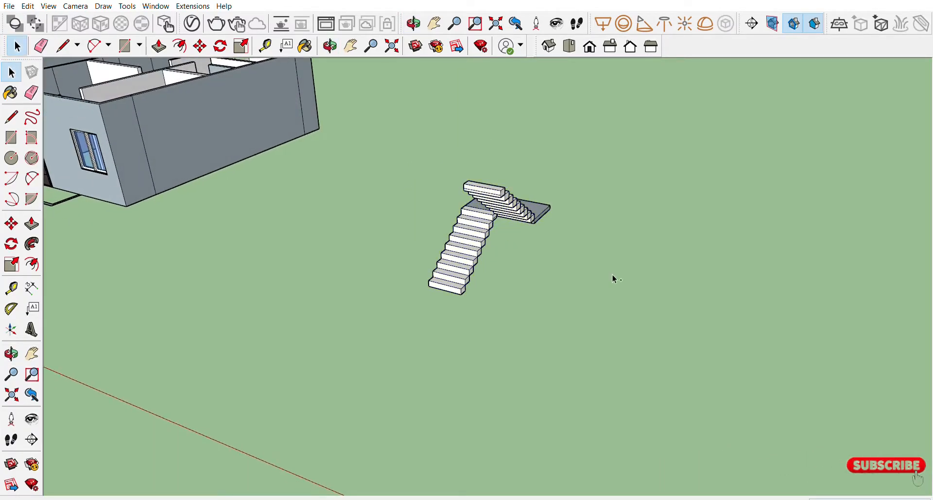
Restore the upper flight on the landing and group the complete two-flight staircase again
key(ctrl+z)
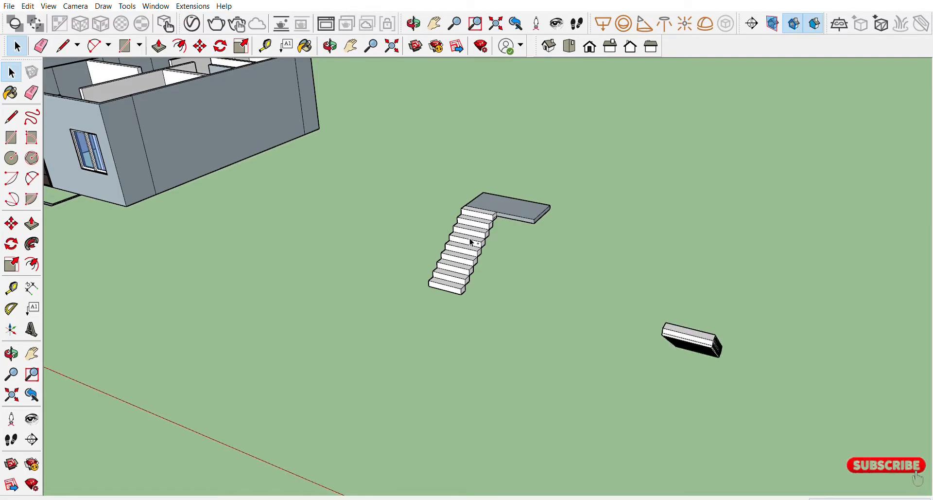
key(ctrl+y)
click(474, 242)
click(459, 221)
drag(442, 125, 568, 293)
drag(412, 173, 639, 342)
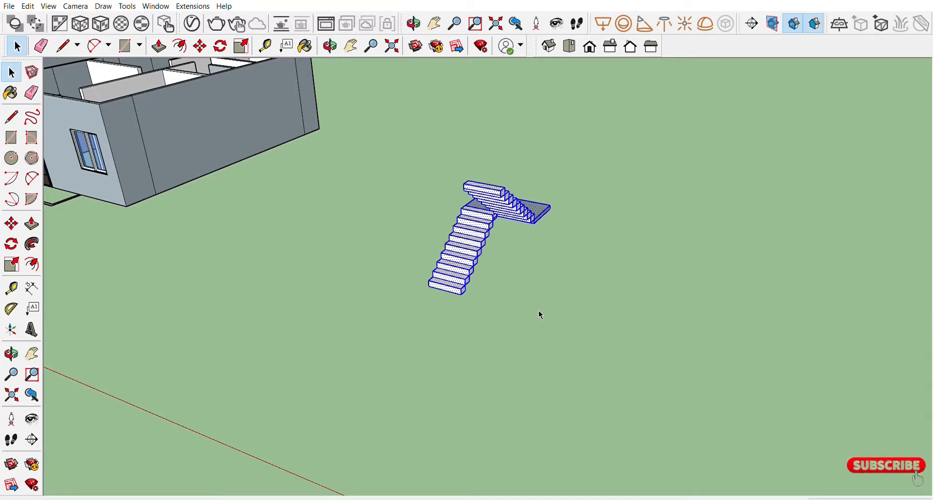
key(ctrl+g)
Move the staircase group by its lowest step's corner into the open-fronted house's stairwell, against the wall beside the door
middle_drag(471, 275, 593, 302)
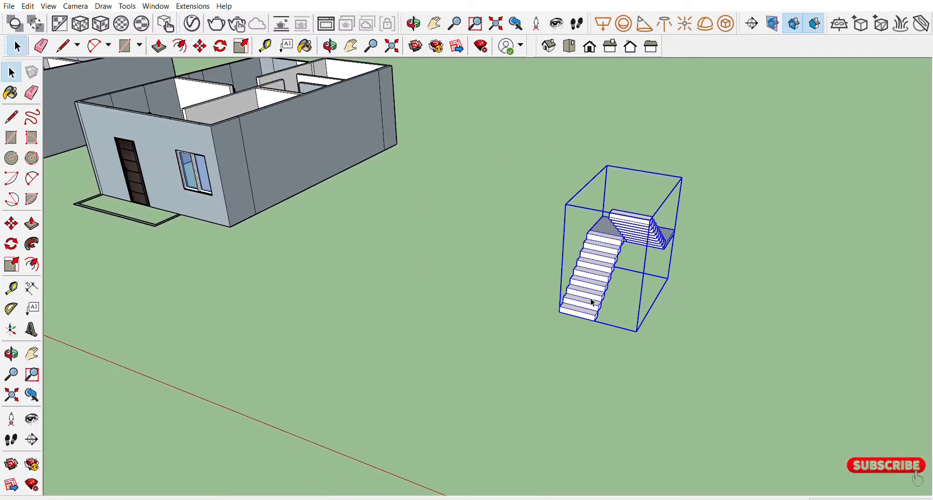
key(m)
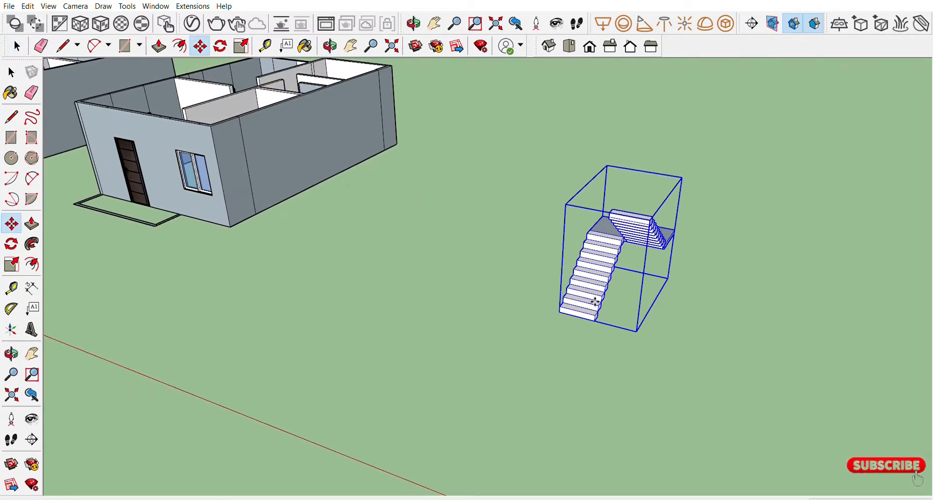
click(560, 311)
middle_drag(446, 300, 846, 350)
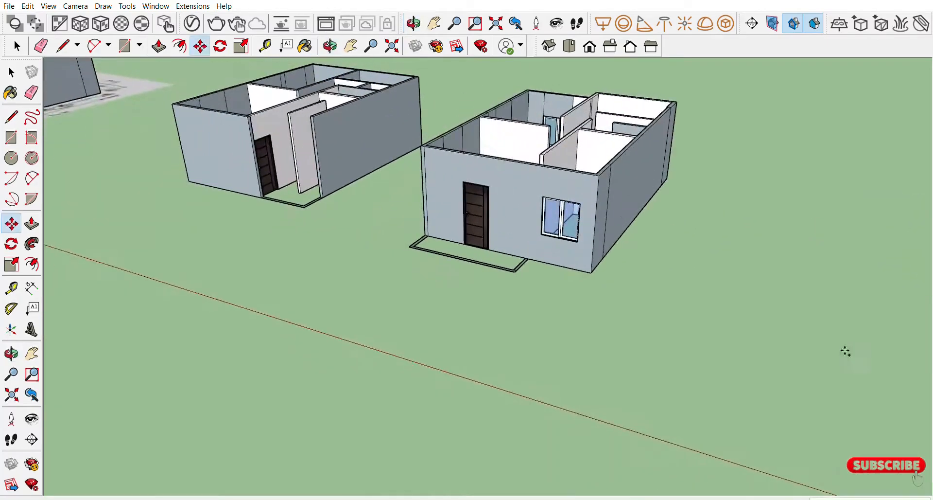
scroll(389, 238, down, 2)
middle_drag(302, 205, 425, 266)
scroll(434, 243, up, 5)
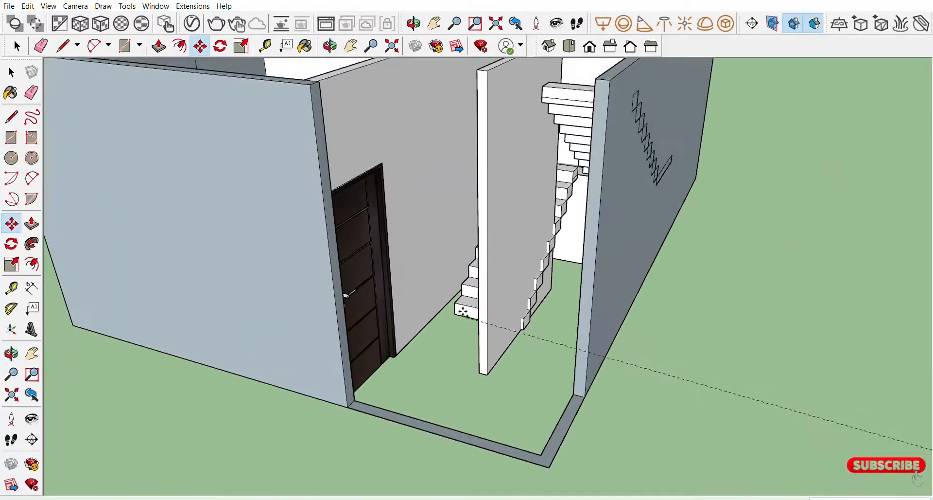
middle_drag(459, 308, 544, 337)
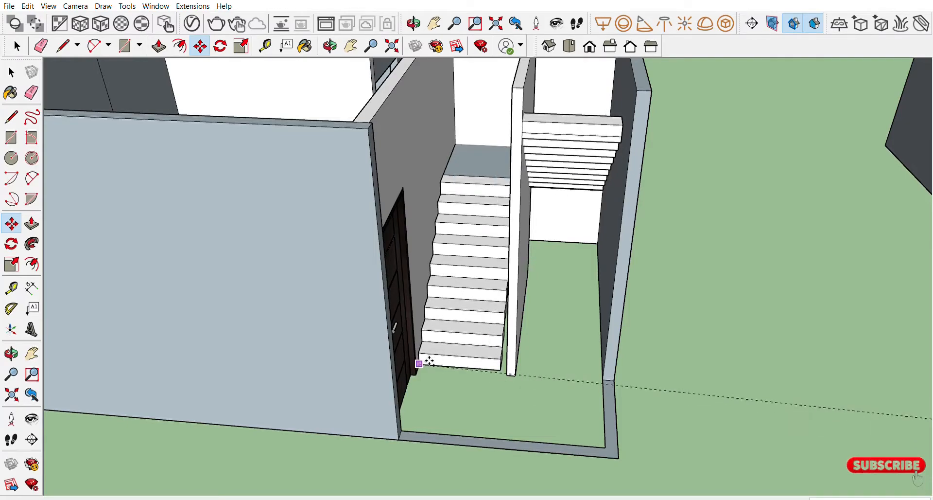
click(430, 360)
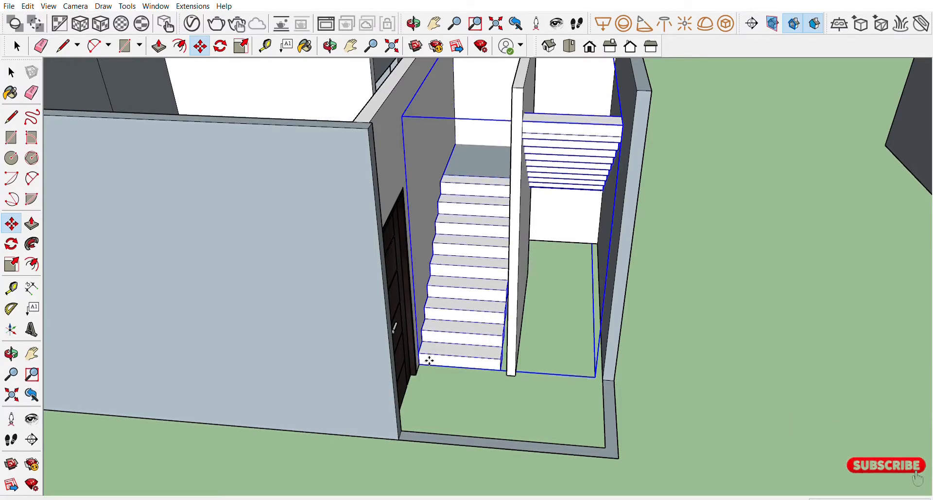
Copy the staircase group into the second house's stairwell, setting its lowest step's corner at the front end of the inner wall
key(ctrl)
click(429, 360)
shift+middle_drag(430, 360, 268, 339)
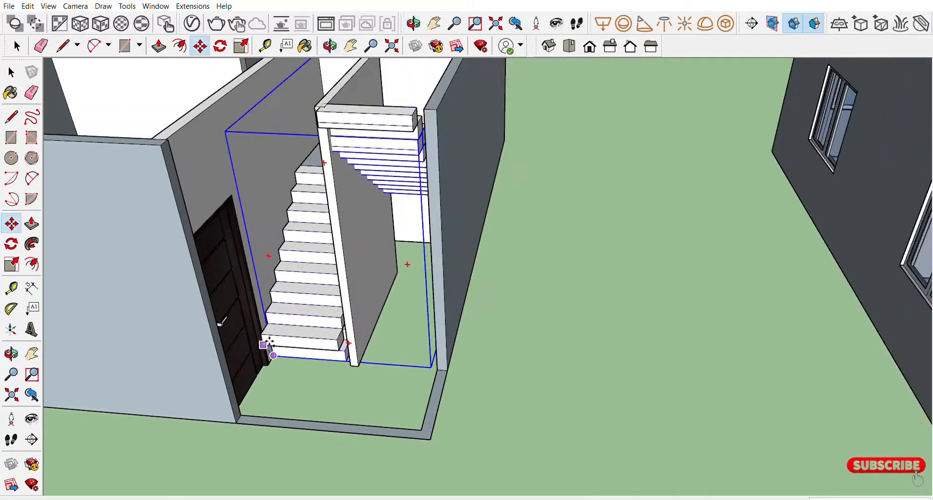
scroll(520, 348, down, 3)
shift+middle_drag(546, 349, 189, 323)
scroll(539, 308, up, 3)
middle_drag(540, 308, 440, 492)
middle_drag(506, 244, 448, 309)
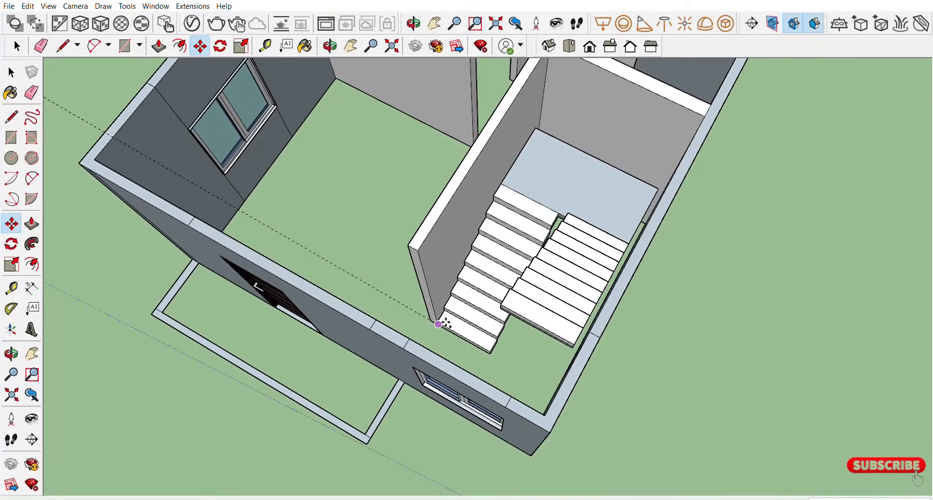
click(444, 323)
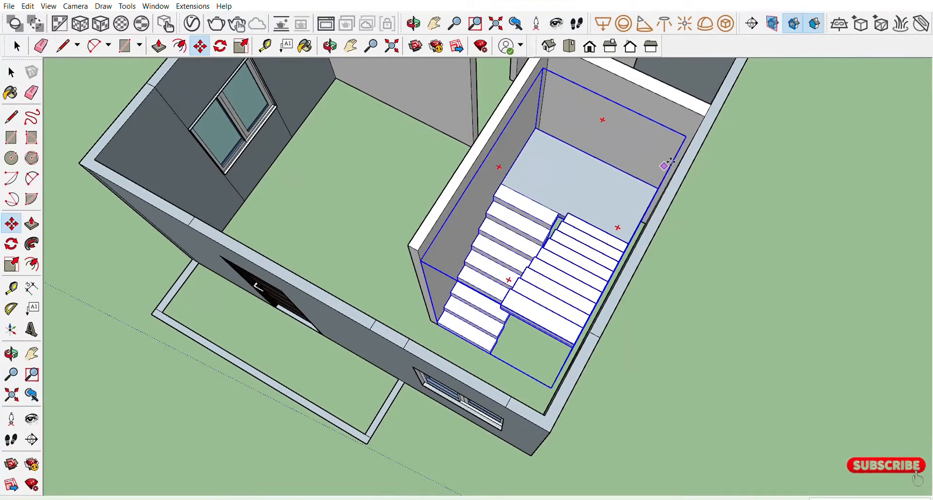
Scale the second house's staircase lengthwise so its landing reaches the stairwell's rear wall
key(s)
click(686, 136)
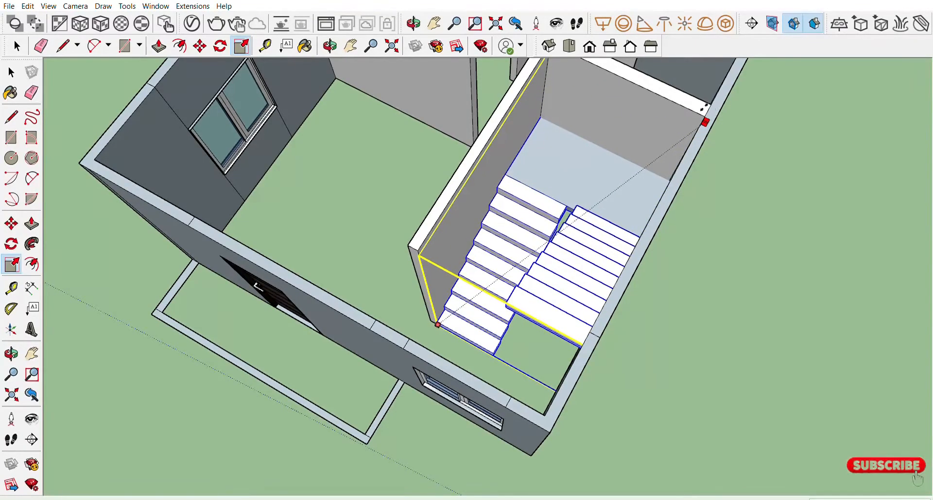
click(687, 137)
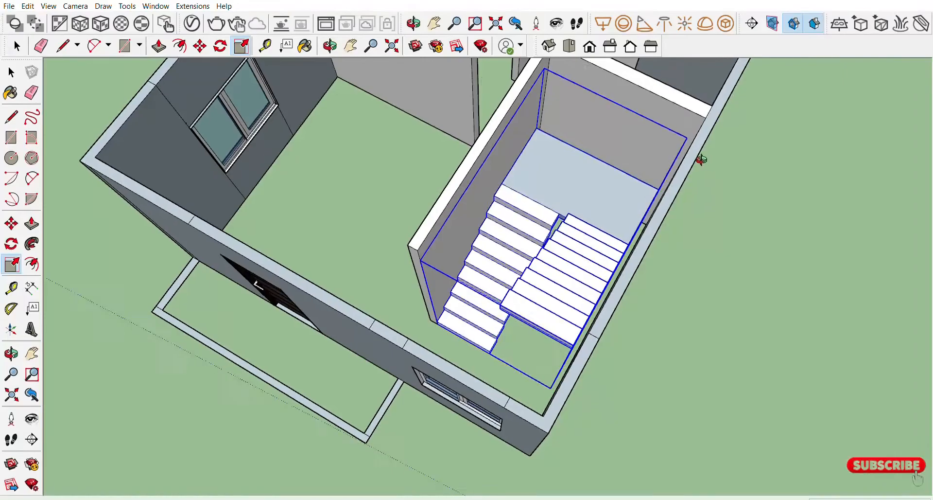
middle_drag(701, 160, 433, 125)
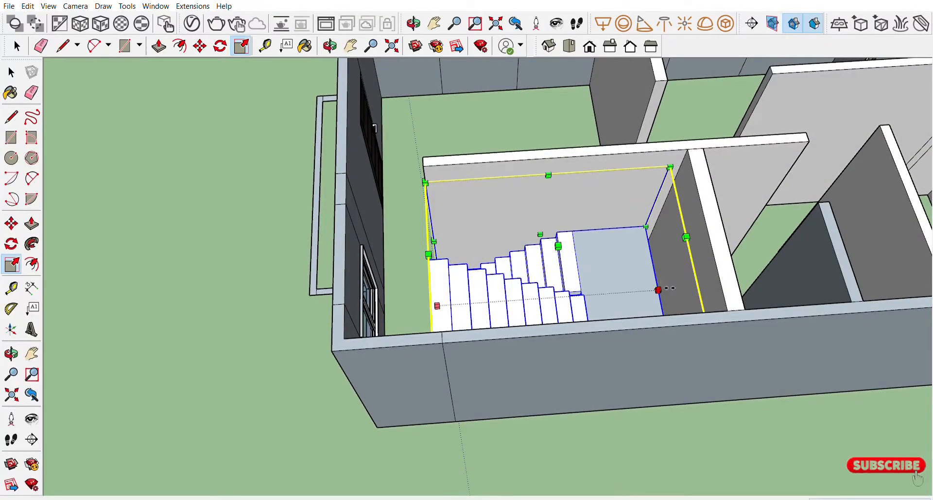
click(659, 289)
click(722, 269)
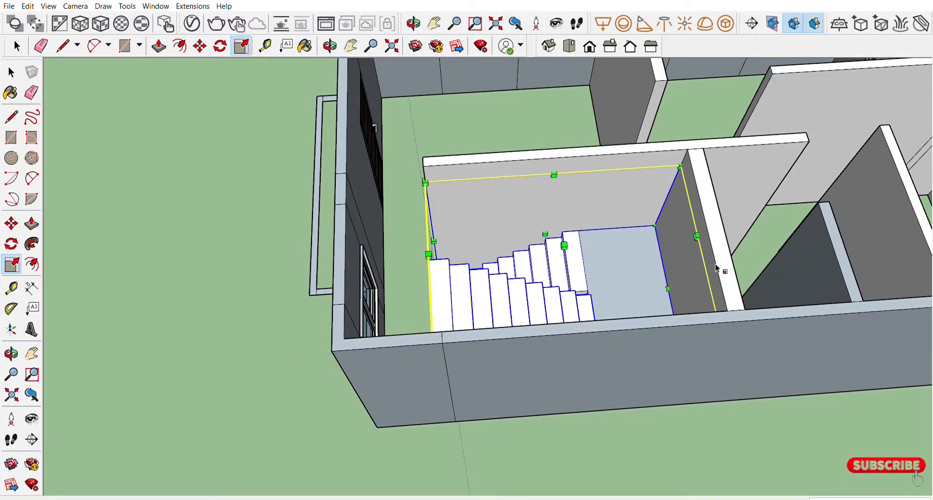
click(680, 166)
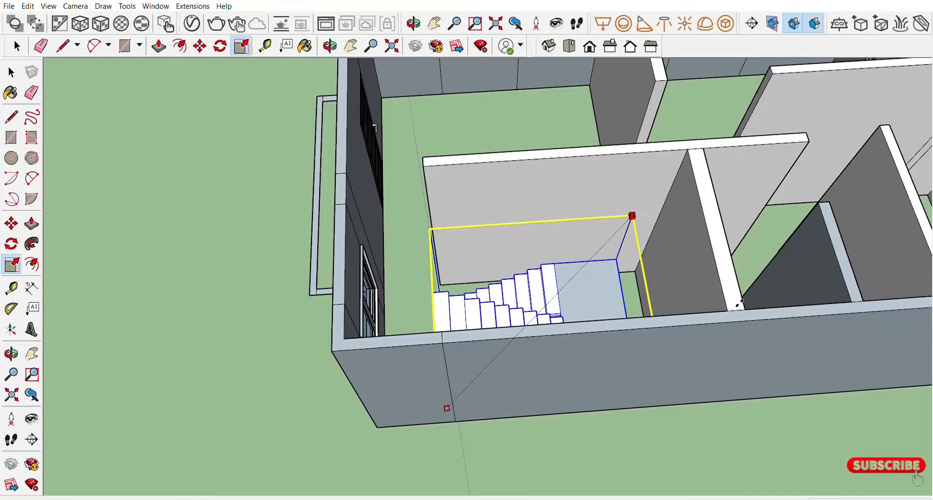
click(680, 165)
middle_drag(662, 177, 753, 124)
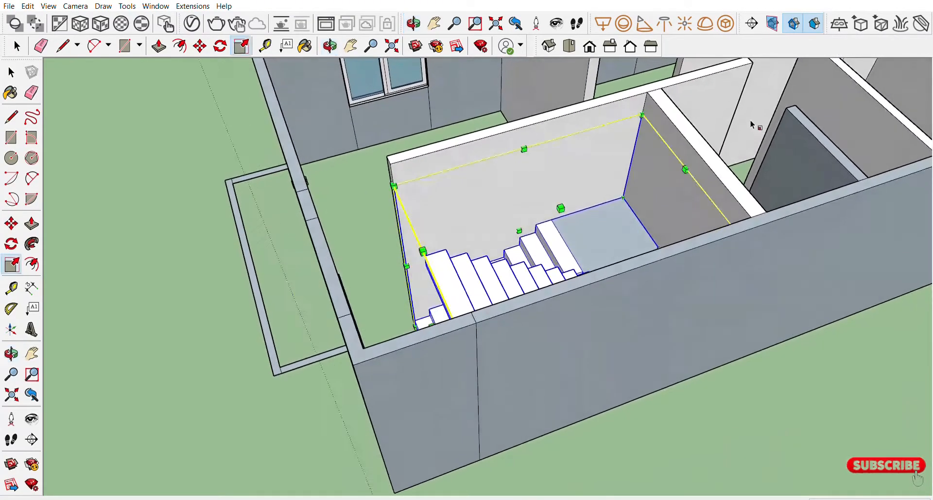
click(642, 114)
key(Escape)
Scale the second house's staircase in height up to the top of the surrounding walls
click(563, 206)
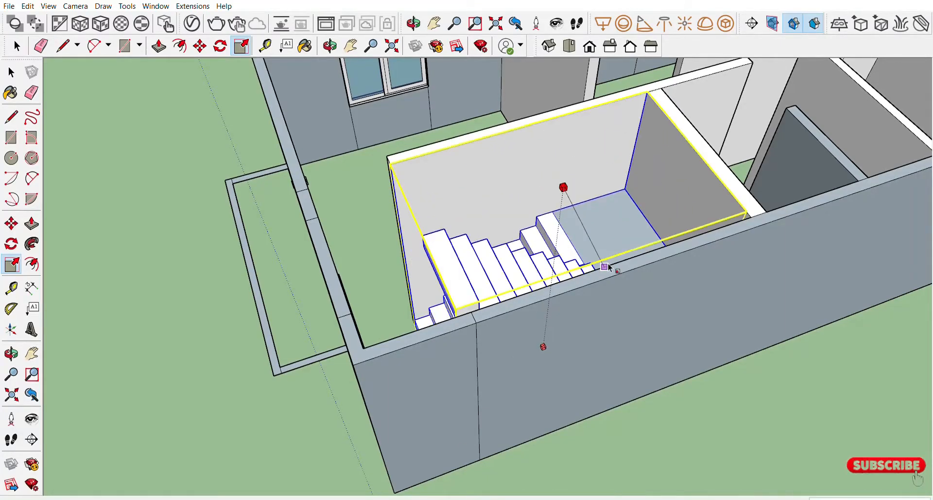
click(608, 265)
Select the open-fronted house's staircase and scale it by its upper rear corner to the corner where the side and rear walls meet
scroll(485, 242, down, 2)
middle_drag(486, 242, 614, 161)
middle_drag(425, 197, 680, 252)
shift+middle_drag(199, 169, 330, 230)
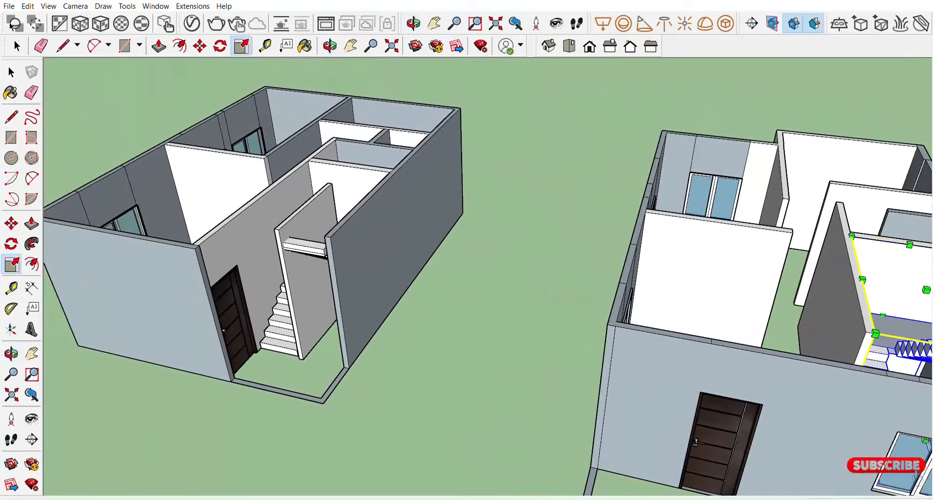
click(17, 46)
click(283, 336)
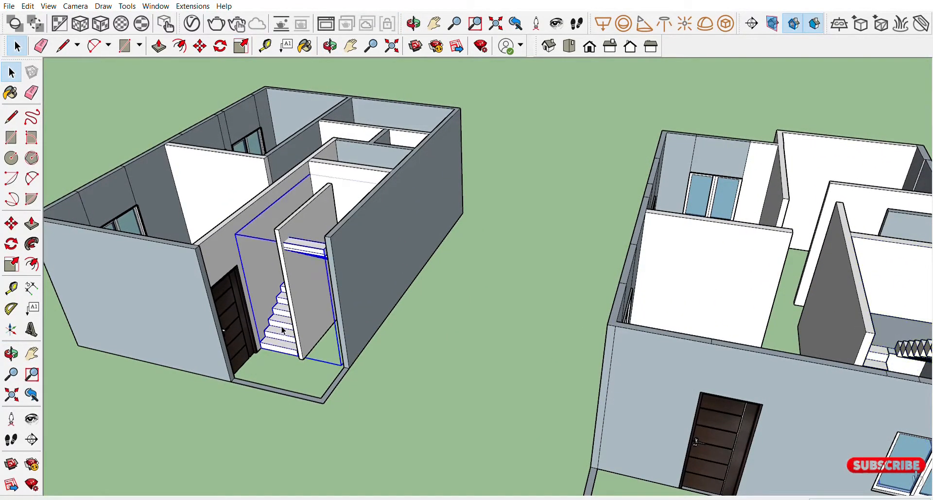
key(s)
scroll(316, 185, up, 6)
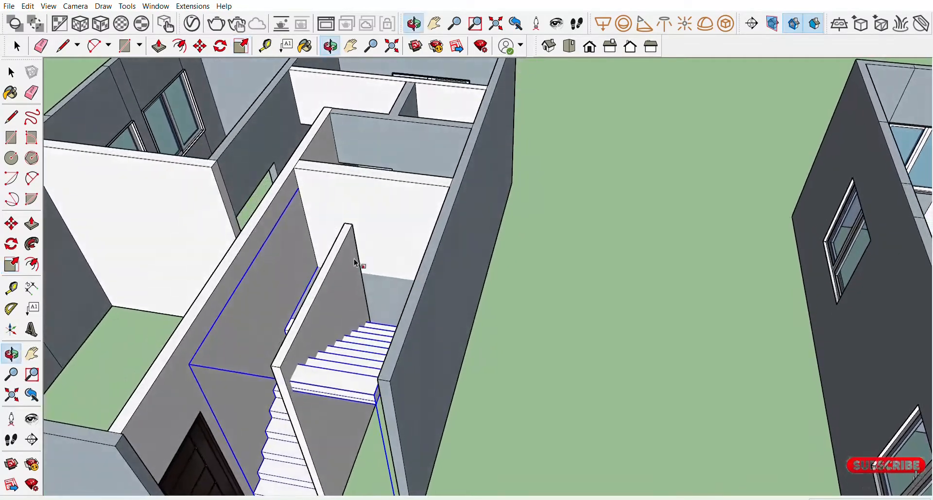
drag(375, 271, 335, 259)
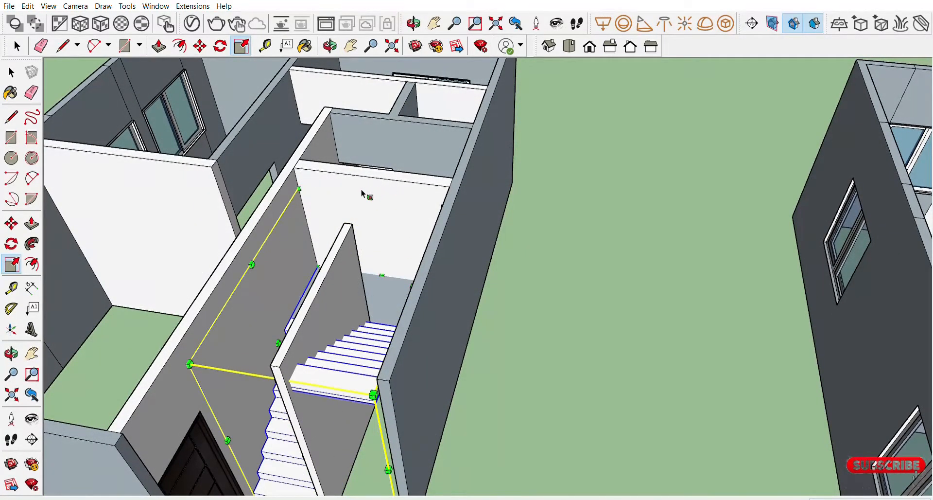
drag(299, 187, 295, 170)
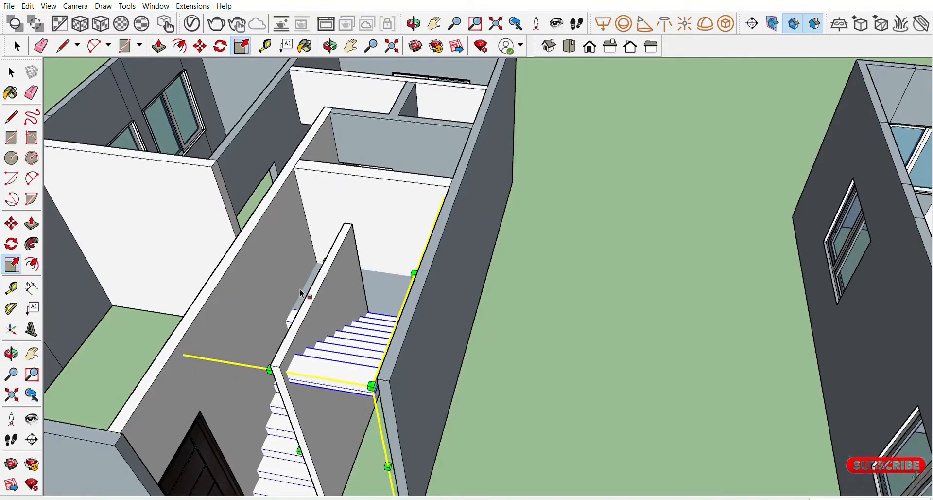
Scale the open-fronted house's staircase in height up to the top of the outer wall
middle_drag(327, 273, 432, 311)
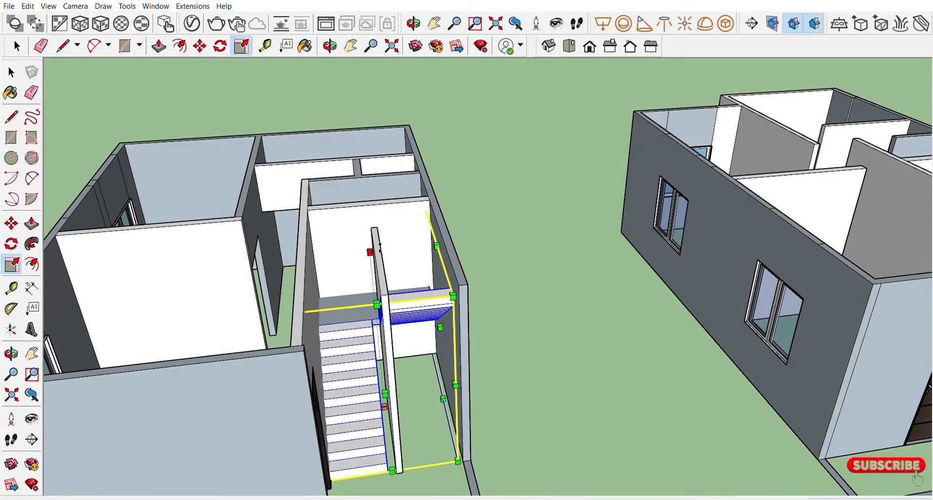
drag(380, 245, 457, 244)
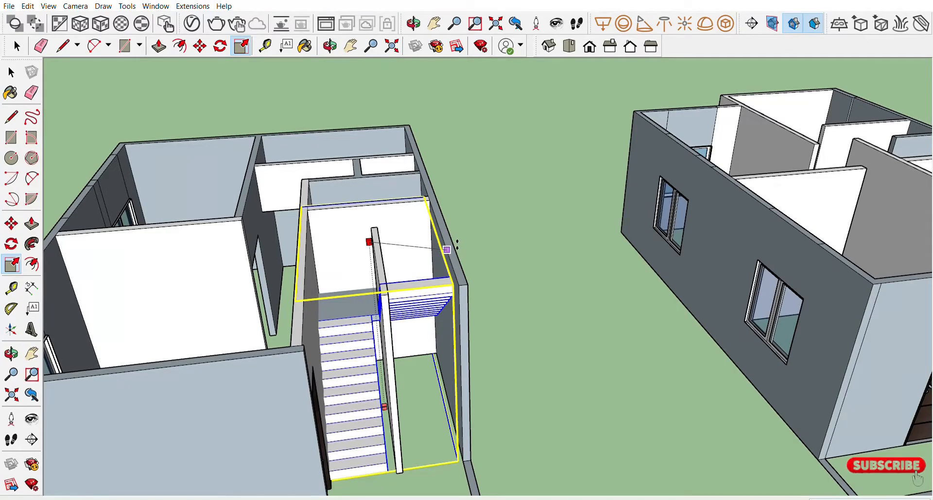
click(456, 246)
Examine how the scaled staircase fits around the middle wall of the open-fronted house's stairwell
scroll(451, 247, down, 2)
scroll(364, 217, up, 4)
drag(338, 214, 373, 229)
scroll(389, 233, down, 5)
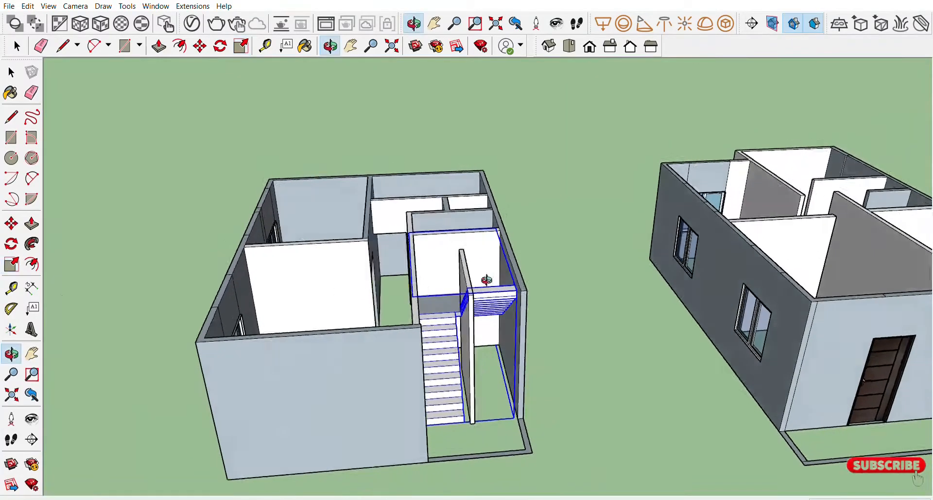
click(16, 46)
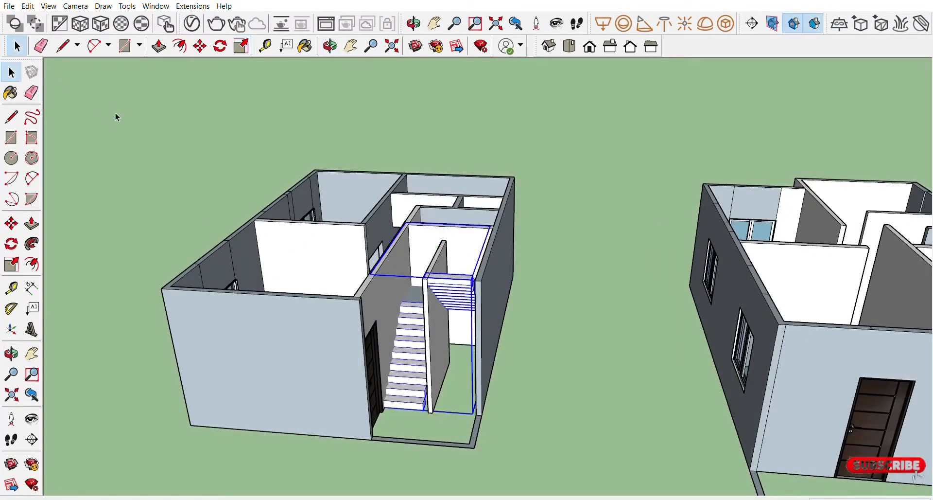
click(116, 117)
middle_drag(452, 329, 543, 352)
click(436, 384)
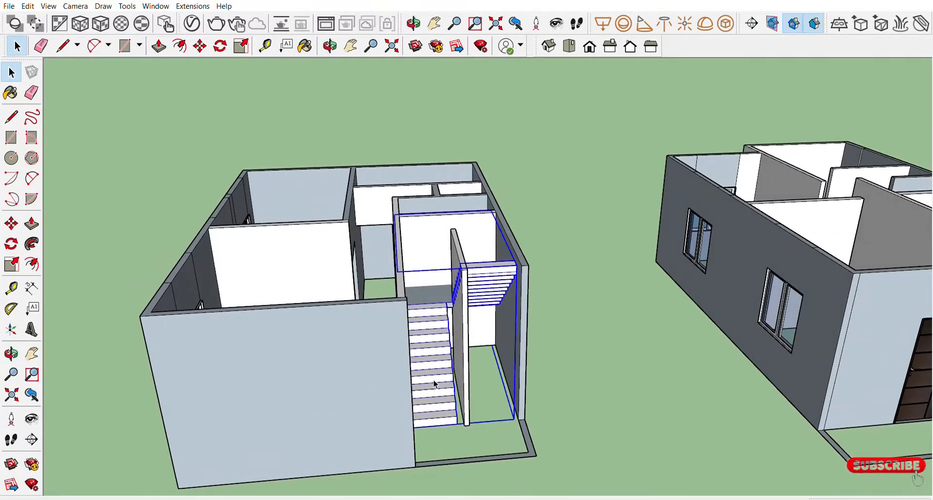
scroll(538, 405, up, 3)
middle_drag(535, 399, 489, 392)
middle_drag(437, 360, 461, 369)
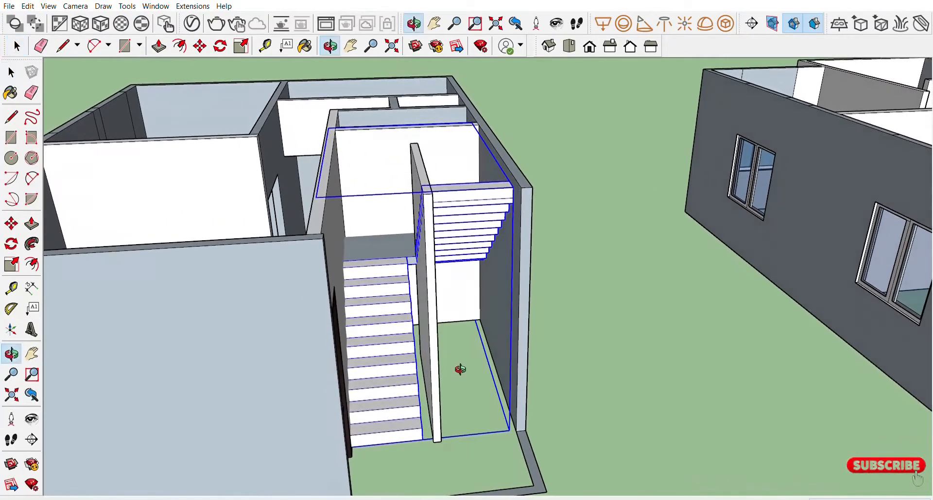
middle_drag(422, 424, 323, 216)
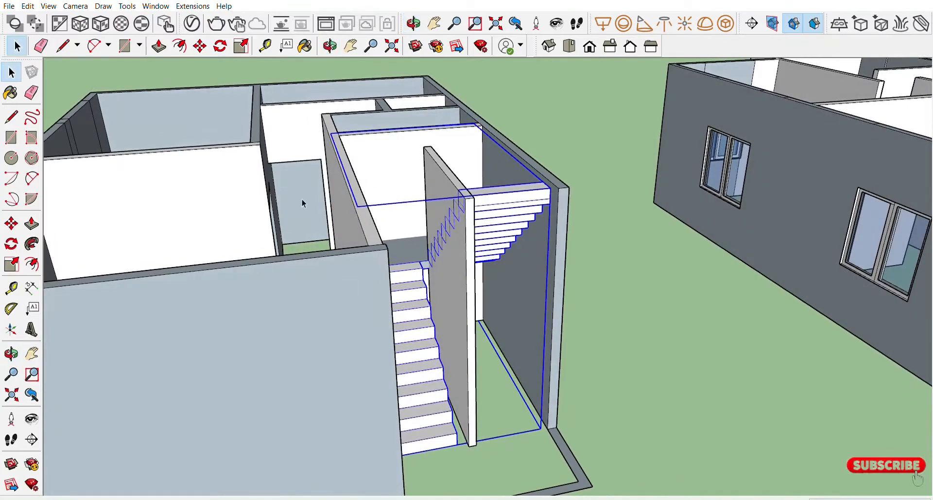
click(527, 117)
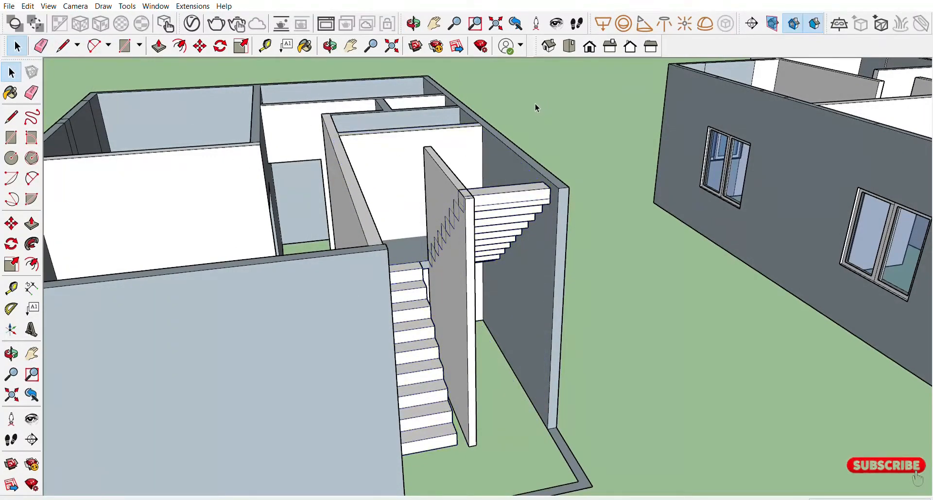
Open the open-fronted house's group and thicken the stairwell's middle wall with Push/Pull until it meets the side of the lower flight
click(159, 46)
key(space)
click(462, 296)
click(509, 117)
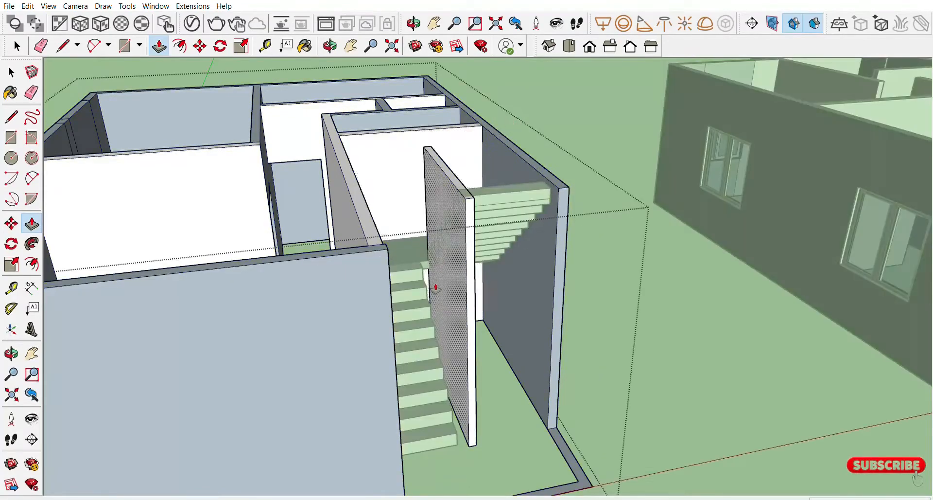
drag(462, 295, 474, 433)
mouse_move(459, 402)
mouse_down()
mouse_move(455, 409)
mouse_move(470, 402)
mouse_move(469, 413)
mouse_up()
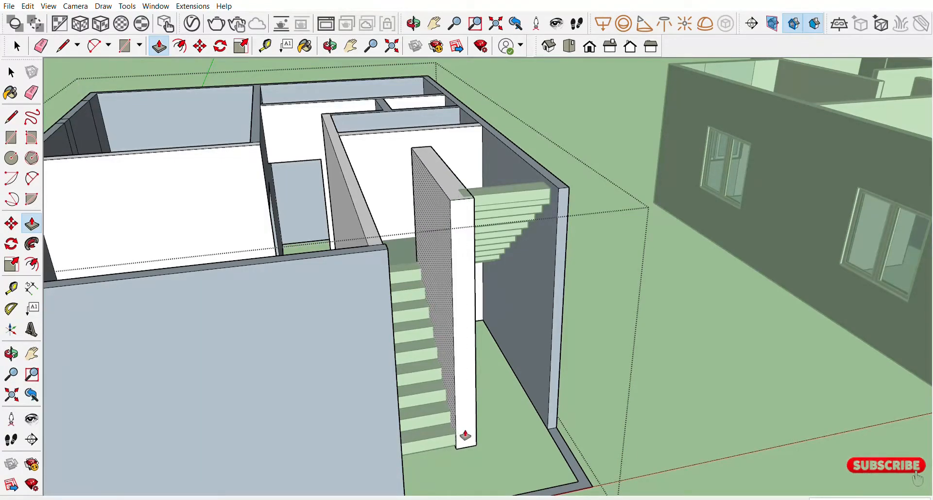
scroll(463, 426, up, 5)
click(467, 432)
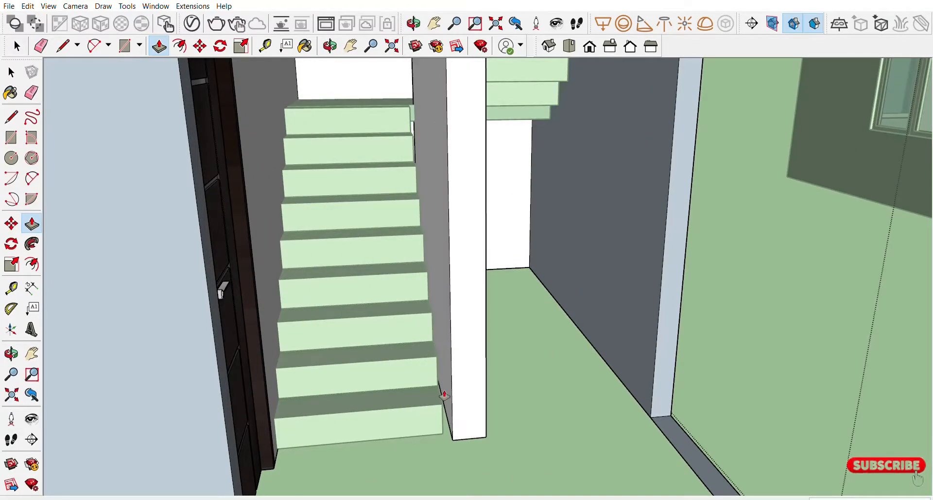
click(450, 403)
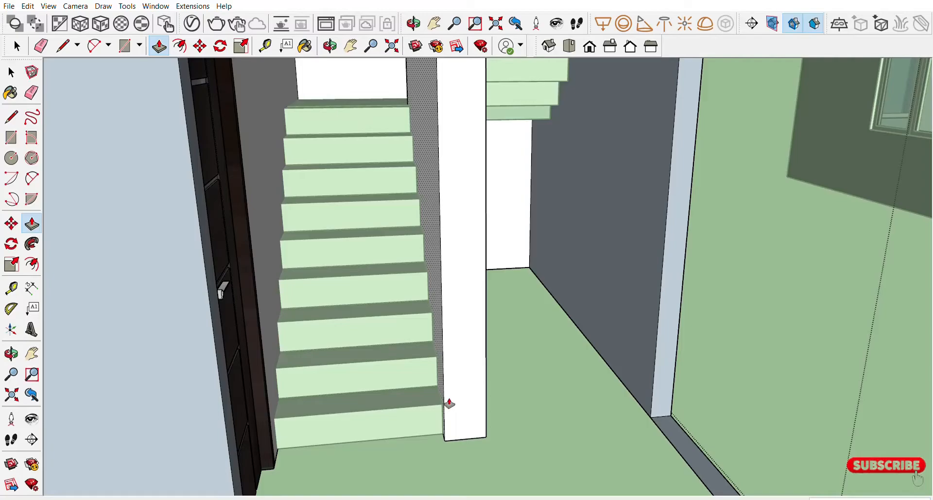
scroll(479, 402, down, 10)
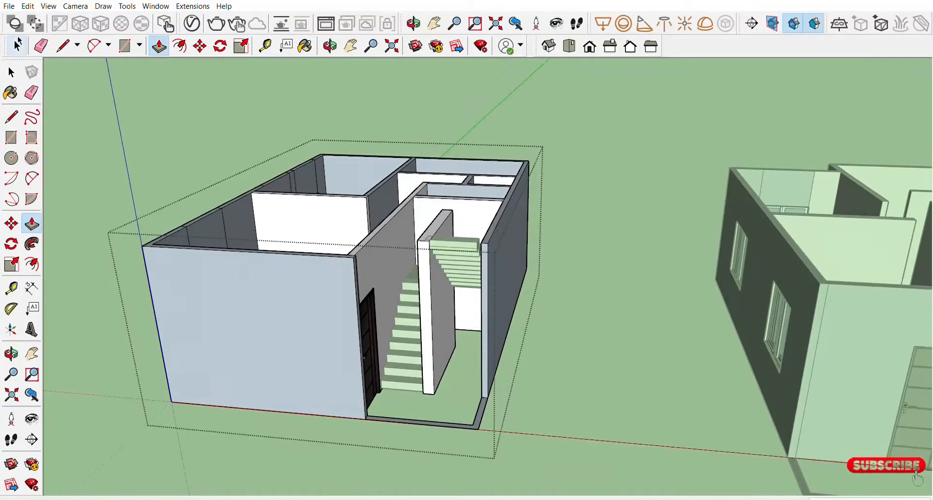
click(17, 44)
click(171, 97)
Examine both houses and their installed staircases from several sides
scroll(456, 247, down, 2)
scroll(457, 249, down, 3)
middle_drag(535, 287, 436, 310)
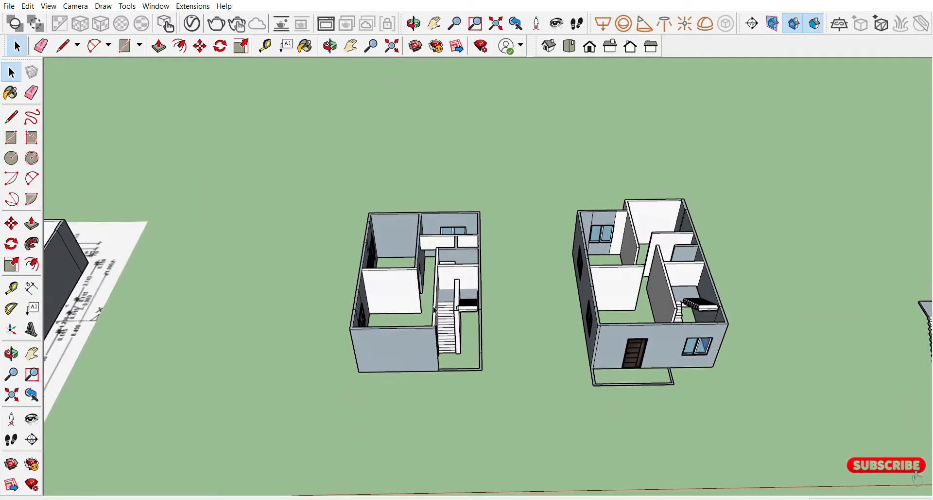
click(644, 323)
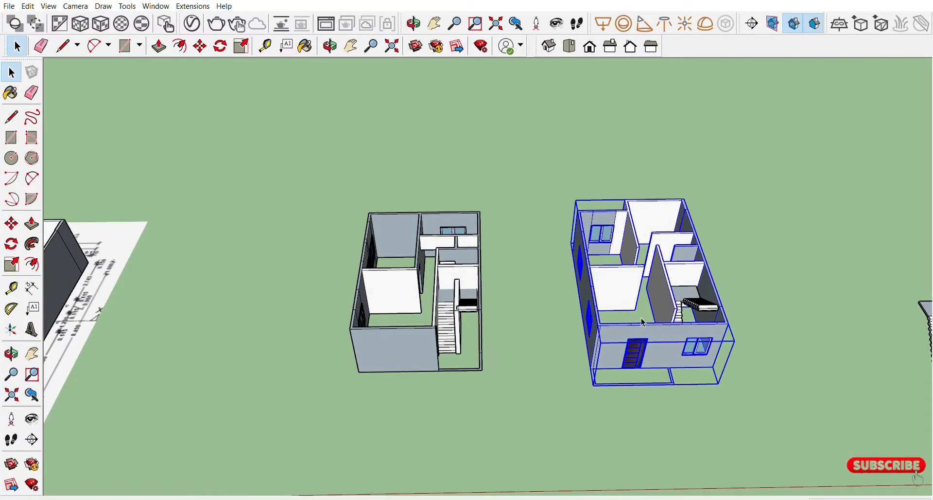
click(709, 298)
scroll(723, 239, down, 2)
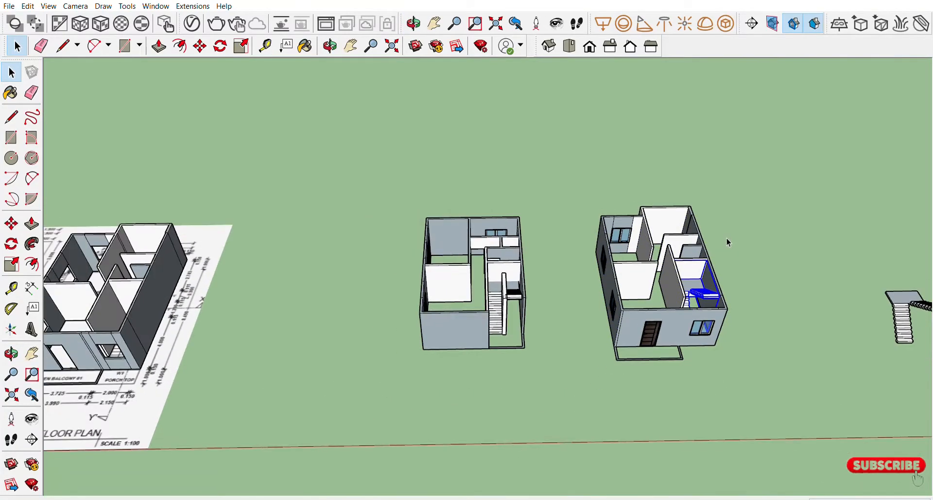
middle_drag(728, 239, 729, 160)
middle_drag(754, 225, 723, 240)
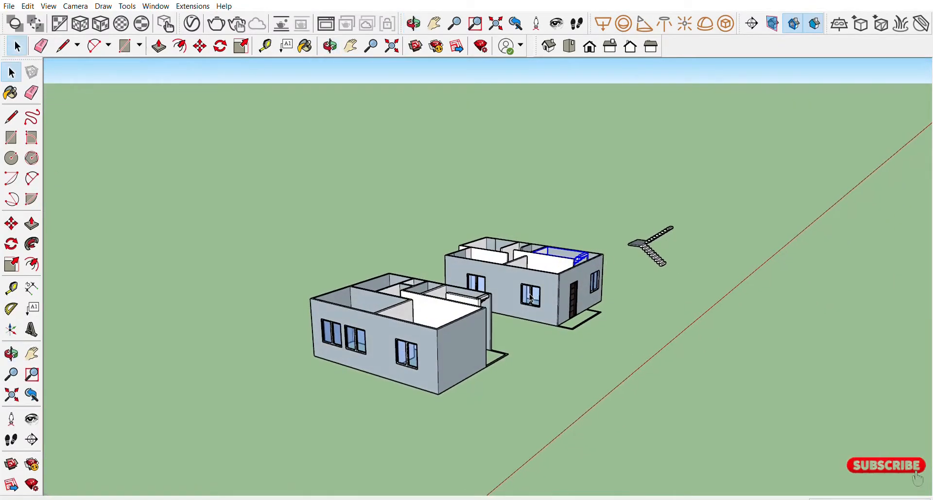
scroll(447, 309, up, 3)
middle_drag(447, 310, 427, 365)
click(328, 299)
click(407, 273)
shift+middle_drag(399, 306, 199, 191)
click(125, 46)
scroll(327, 242, up, 2)
middle_drag(324, 254, 404, 325)
shift+middle_drag(272, 447, 377, 338)
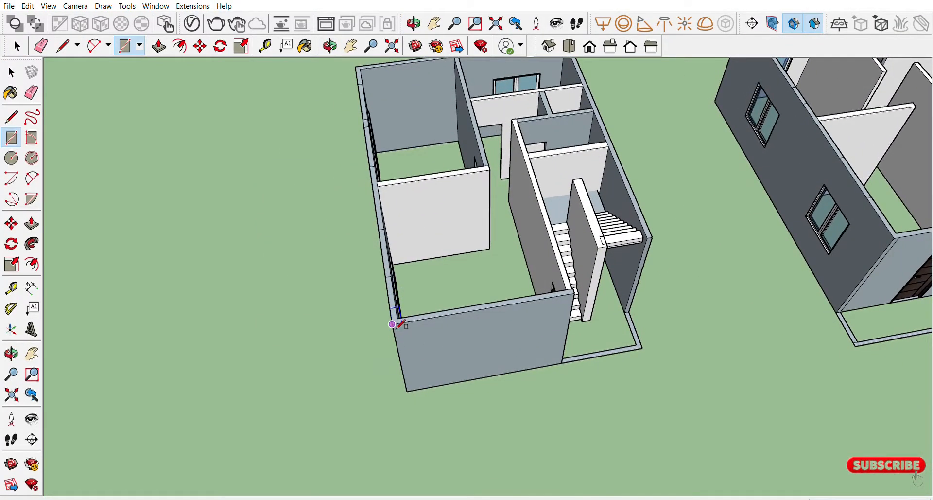
middle_drag(468, 304, 572, 218)
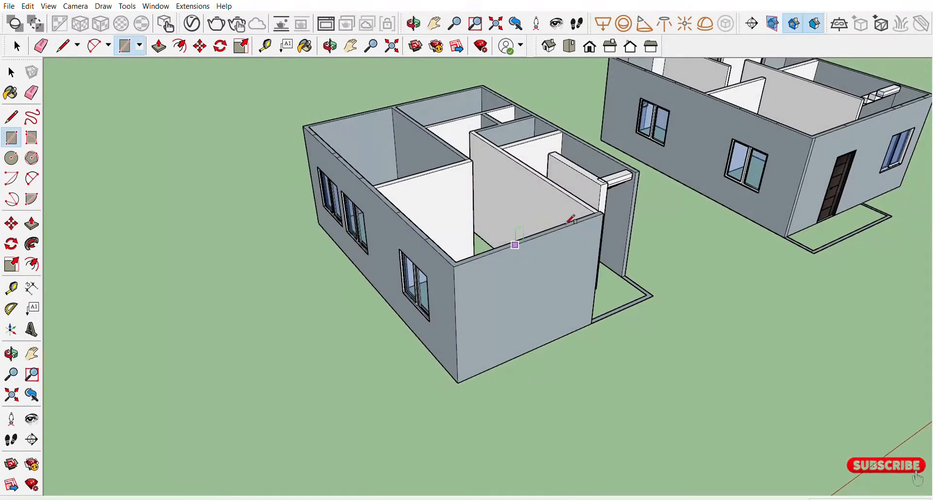
click(17, 46)
click(574, 226)
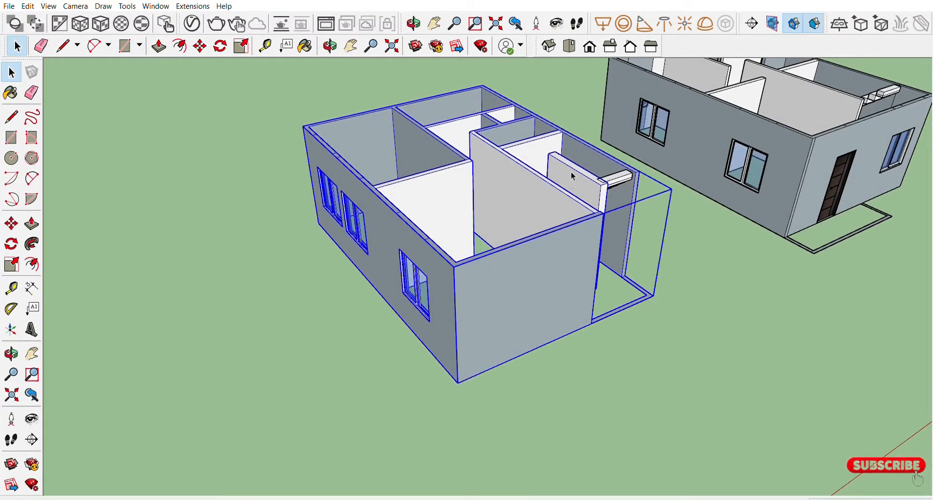
click(211, 173)
Draw a rectangle over the open-fronted house's wall tops, from its front outer corner to the diagonally opposite rear corner, covering the stairwell
click(125, 46)
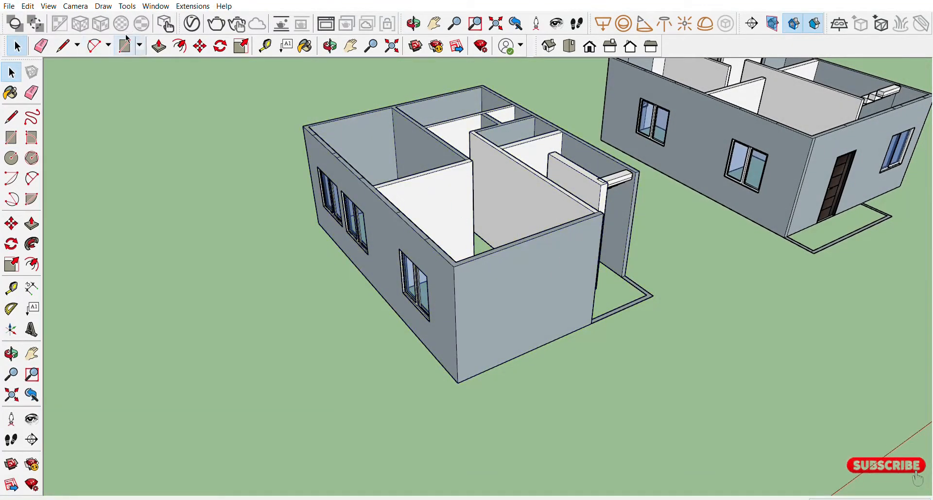
middle_drag(553, 326, 275, 440)
click(264, 443)
scroll(396, 175, up, 3)
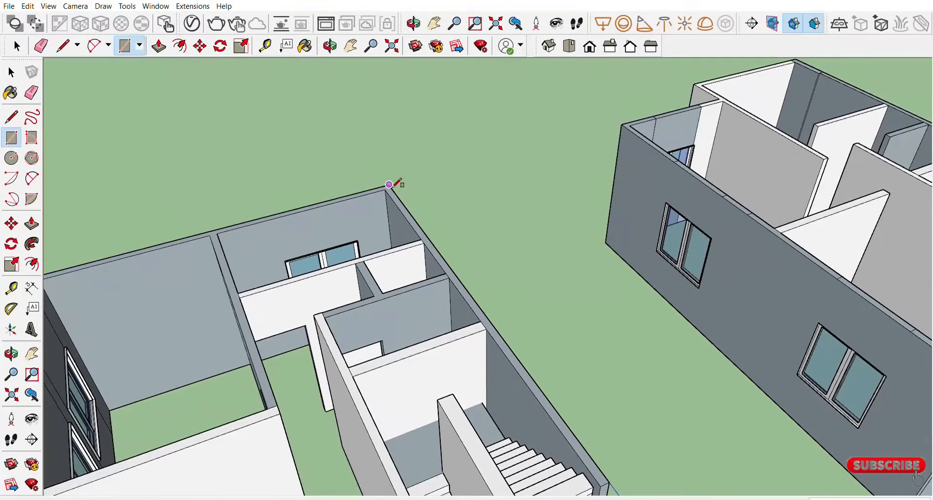
click(390, 184)
scroll(418, 273, down, 5)
middle_drag(494, 335, 435, 321)
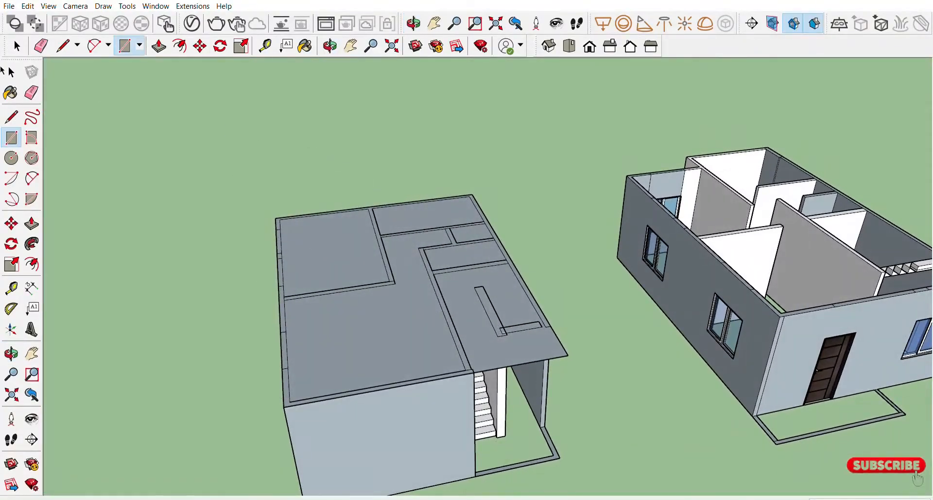
Push/Pull the rectangle over the open-fronted house upward into a thin slab
click(159, 45)
drag(368, 369, 369, 348)
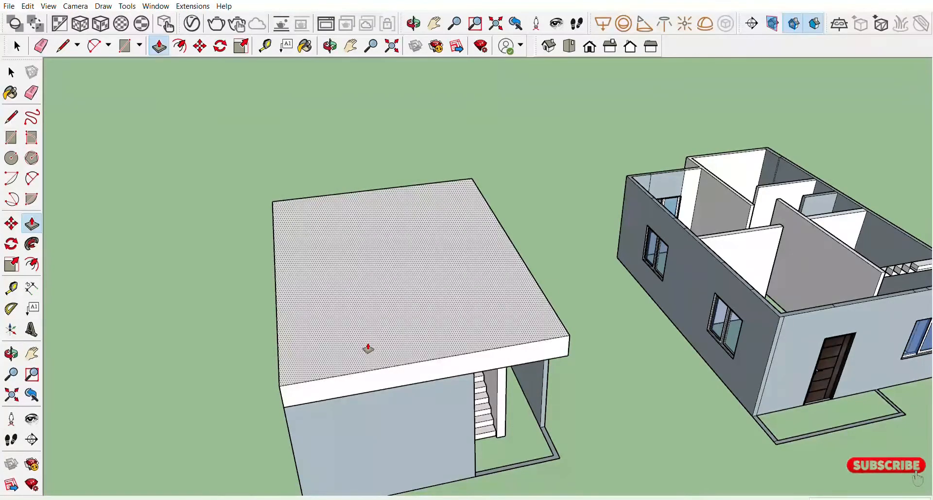
key(Return)
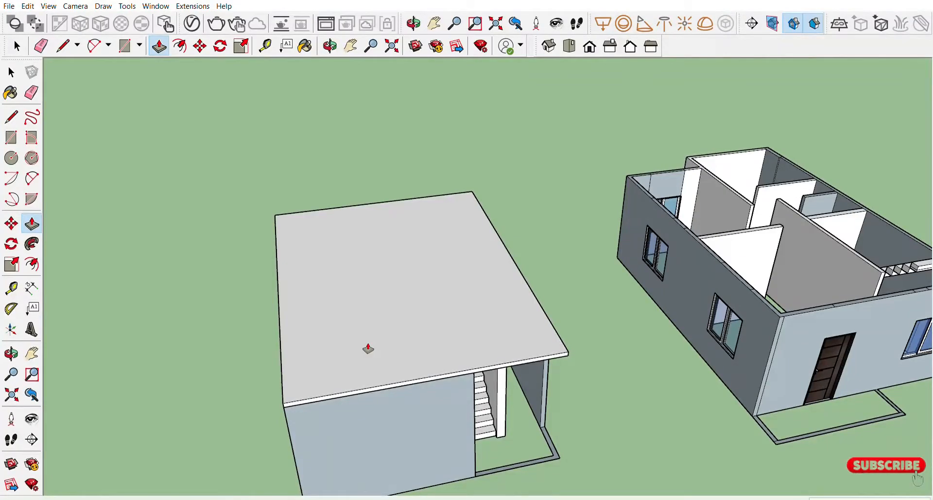
Select all faces and edges of the slab over the open-fronted house and make them a group
click(17, 46)
middle_drag(470, 283, 476, 313)
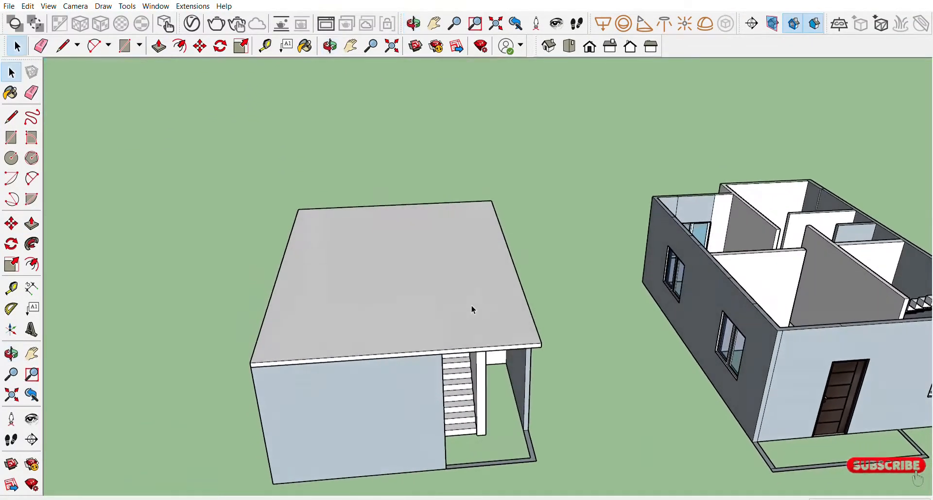
click(443, 308)
click(255, 254)
click(394, 284)
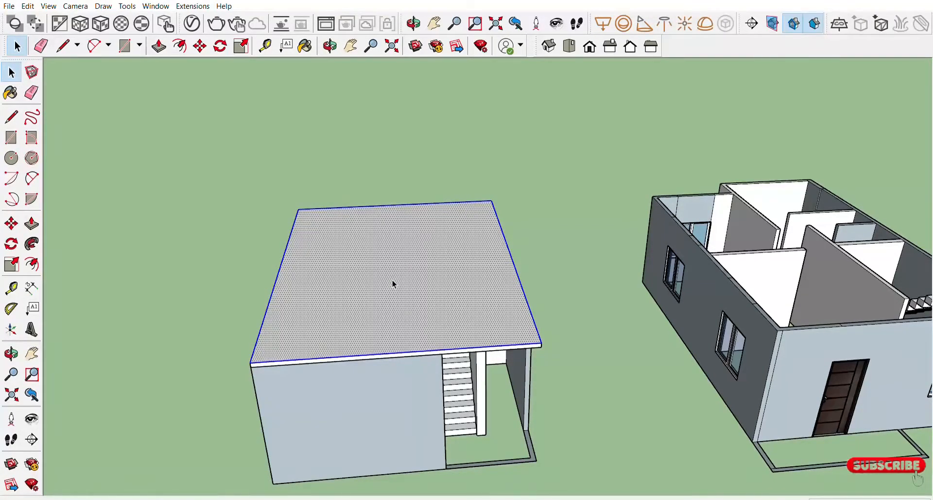
middle_drag(394, 284, 439, 387)
click(447, 383)
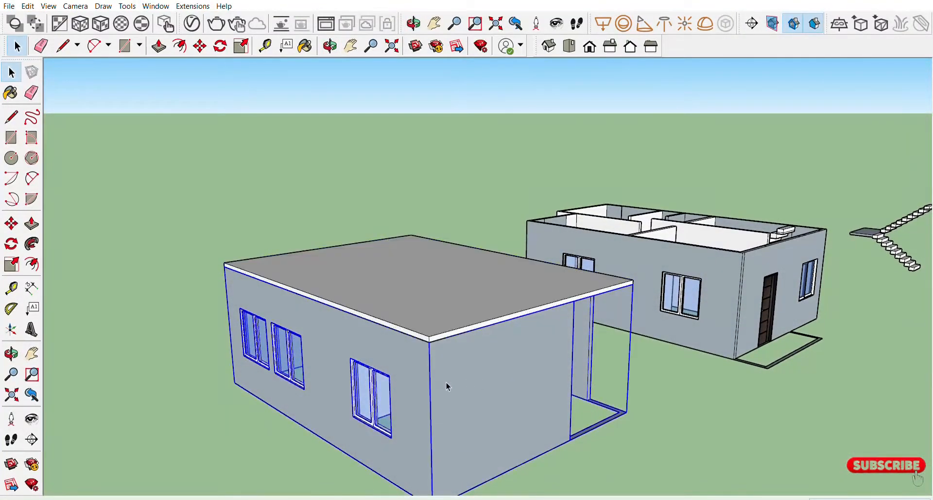
click(428, 287)
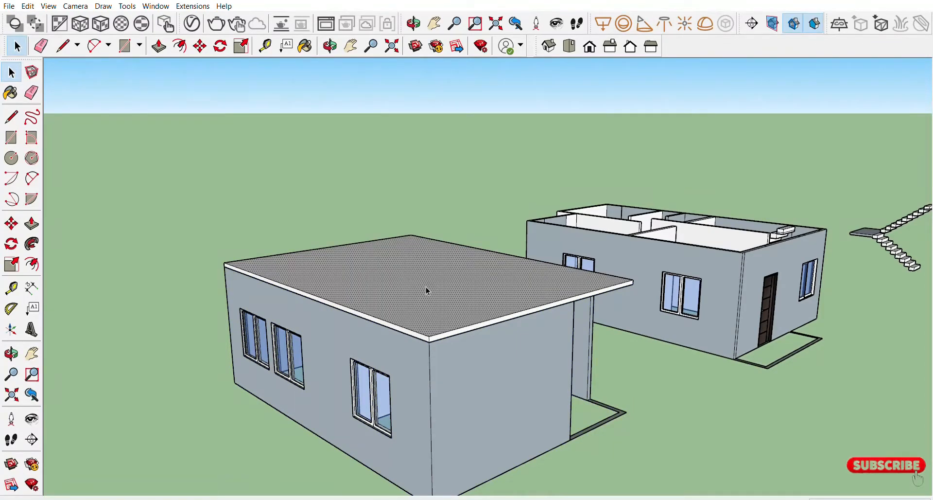
double_click(426, 287)
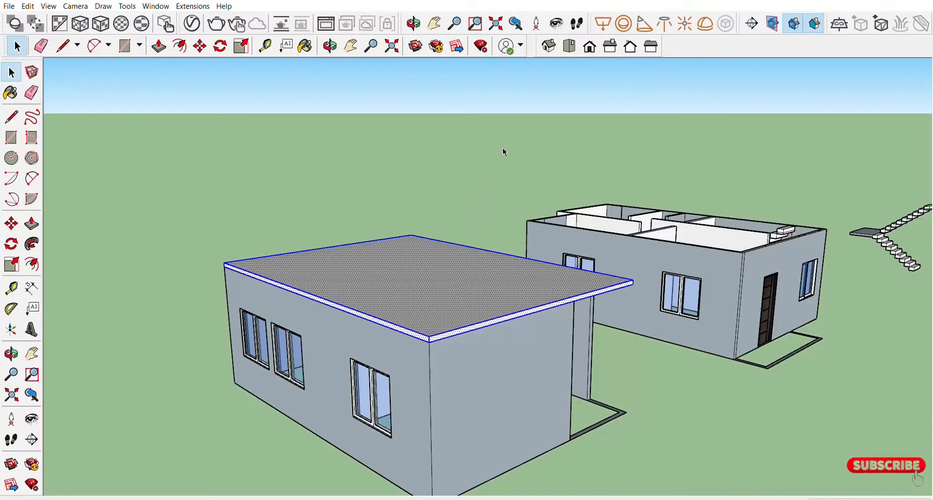
key(g)
click(520, 227)
Move the other house with its staircase onto the slab, snapping its front outer wall corner to the slab's front corner at the stairwell side
middle_drag(520, 226, 344, 305)
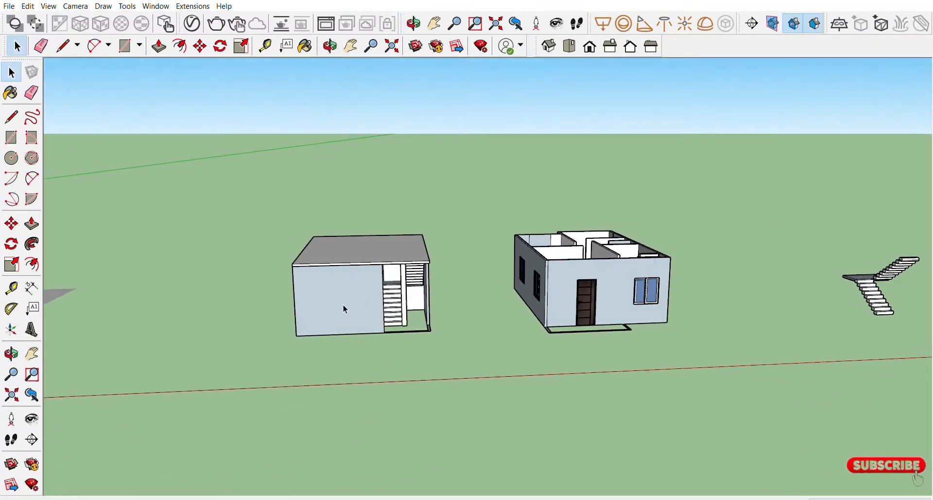
middle_drag(417, 281, 525, 239)
drag(552, 262, 731, 396)
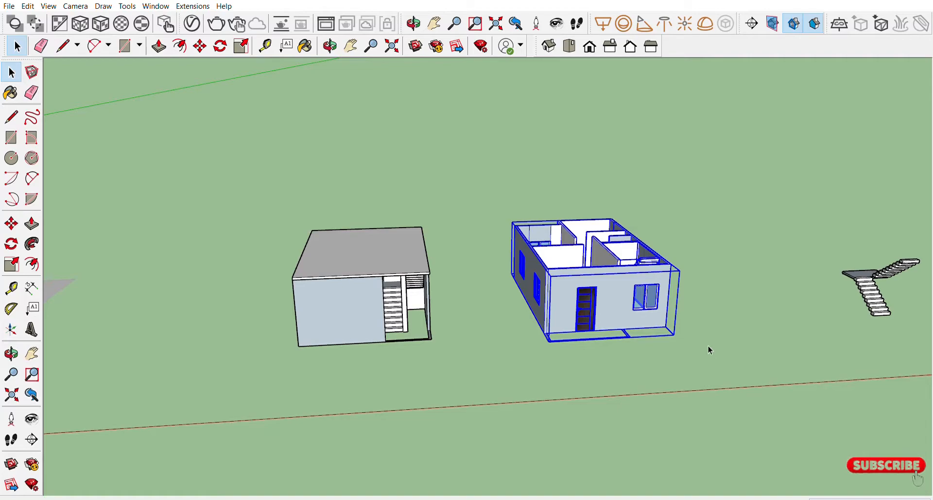
scroll(642, 304, up, 5)
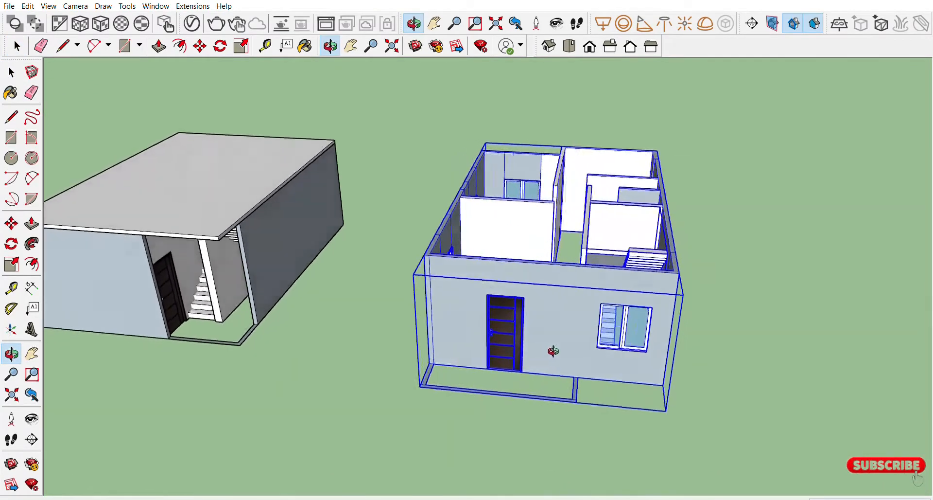
key(m)
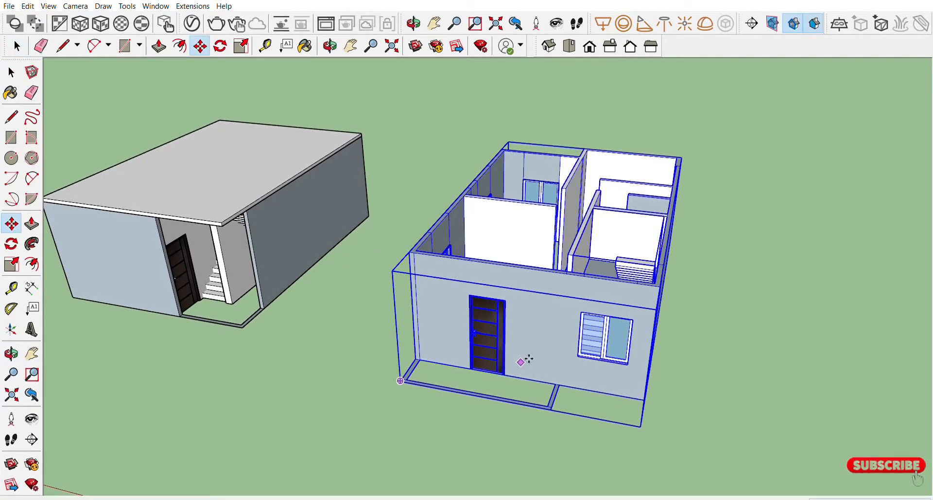
scroll(665, 398, up, 5)
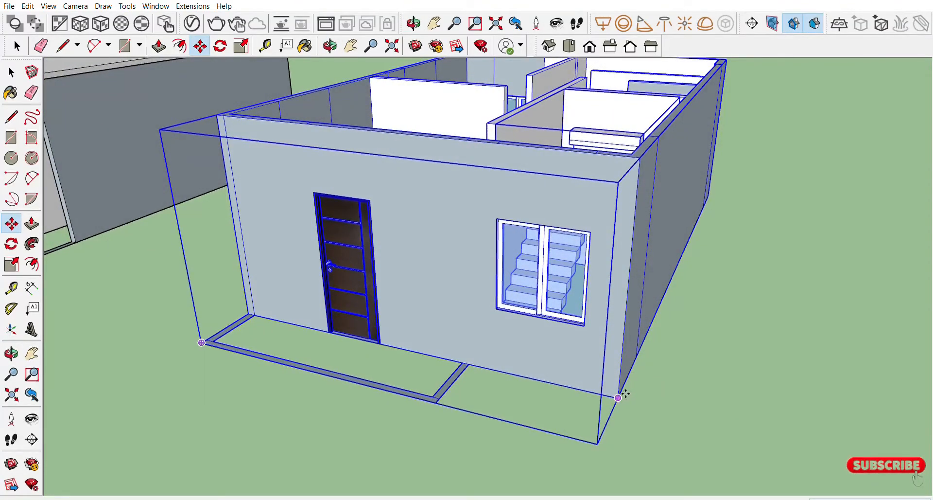
click(618, 397)
scroll(626, 394, down, 6)
scroll(277, 127, up, 6)
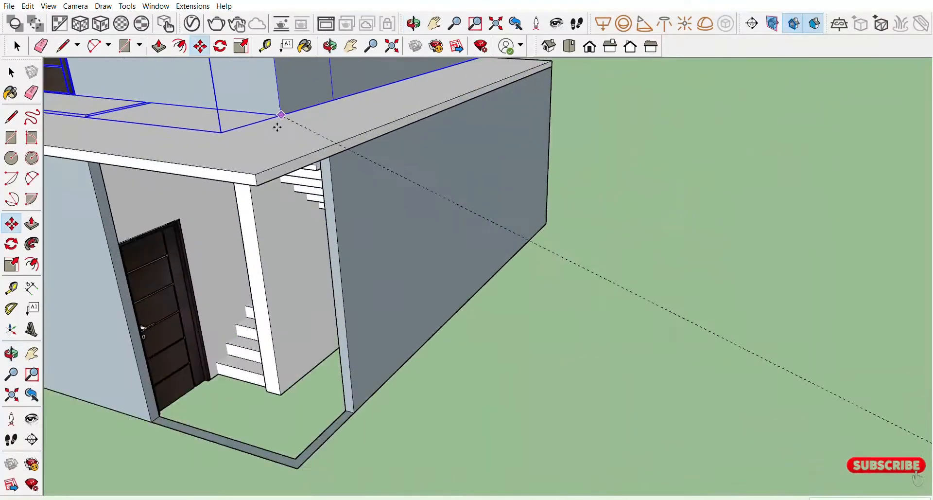
scroll(277, 127, up, 1)
click(260, 187)
scroll(299, 241, down, 3)
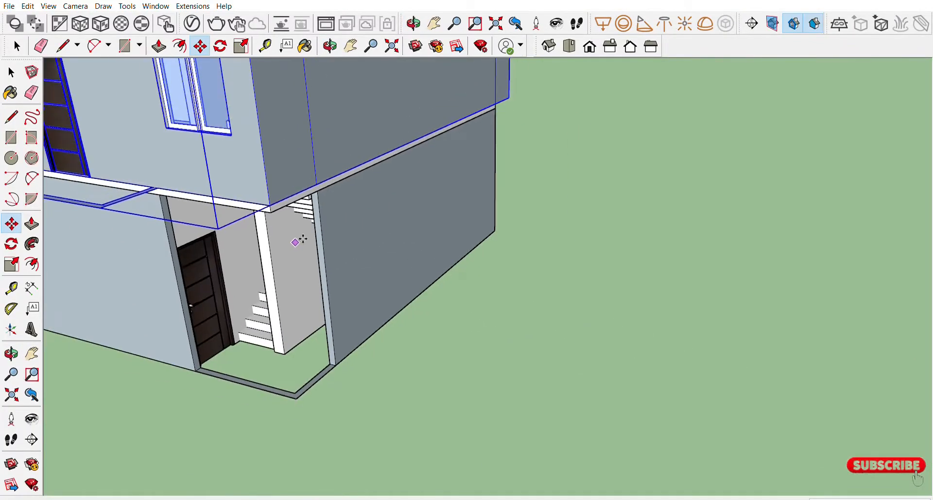
Open the slab's group for editing at the rear of the stacked house, where the upper floor overhangs
shift+middle_drag(303, 238, 500, 263)
scroll(540, 258, down, 3)
middle_drag(427, 283, 760, 214)
middle_drag(194, 231, 586, 236)
middle_drag(284, 232, 440, 167)
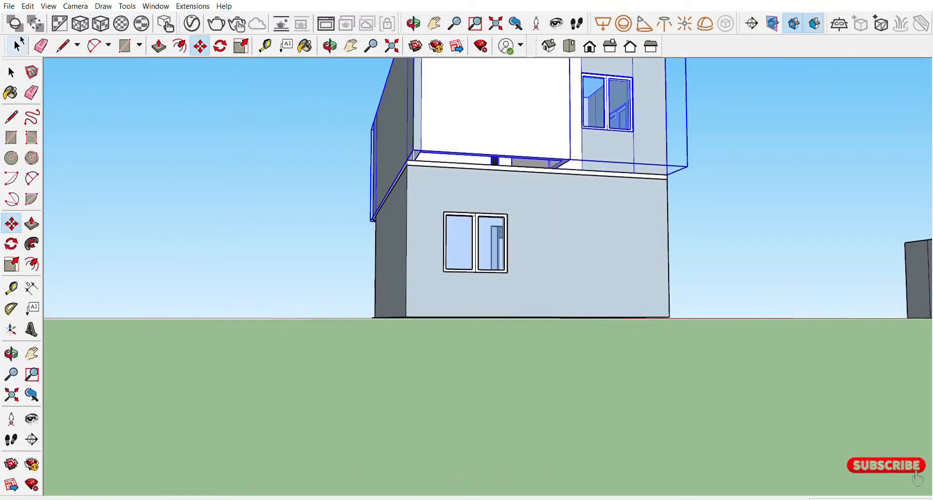
click(20, 40)
click(248, 189)
scroll(608, 192, up, 3)
middle_drag(578, 160, 525, 194)
click(529, 194)
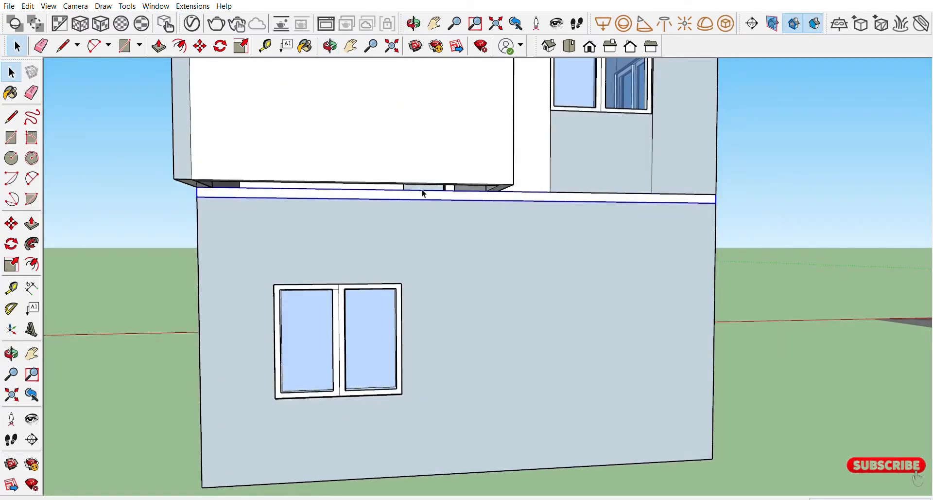
middle_drag(402, 208, 398, 171)
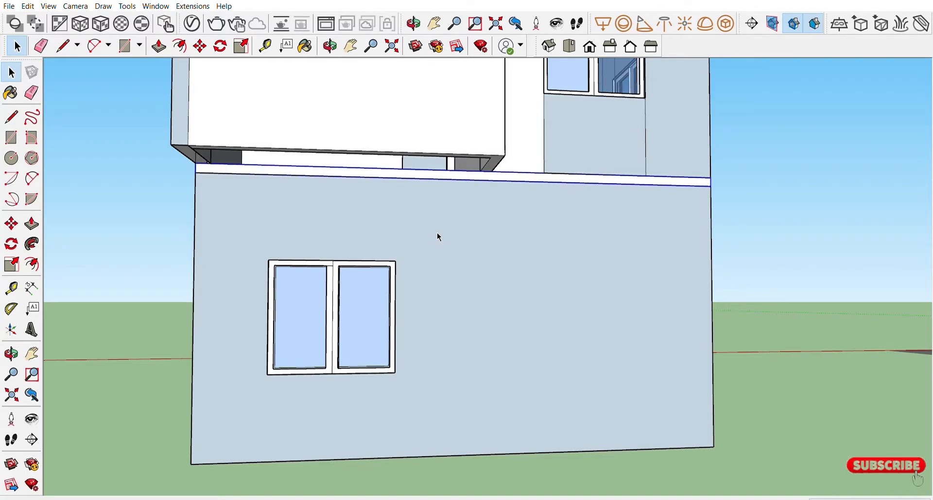
double_click(479, 201)
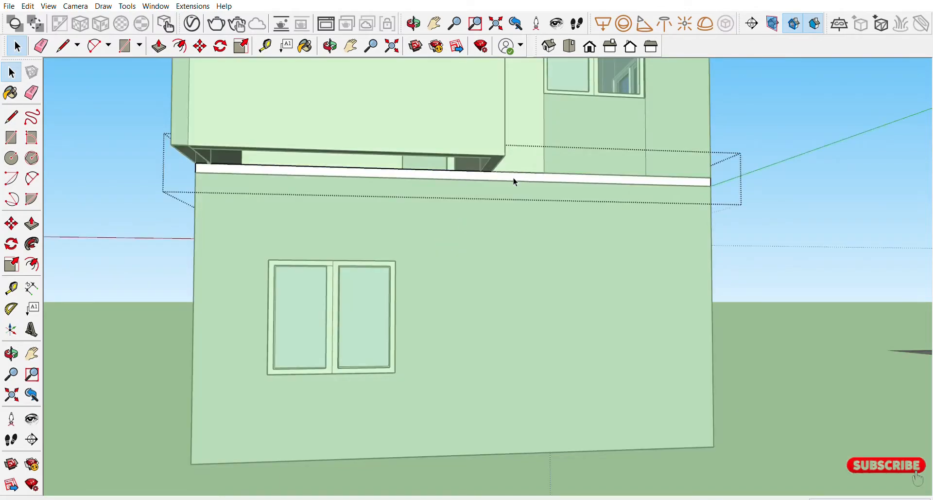
Draw a vertical line across the slab's rear edge face, in line with the side of the overhanging upper-floor room
click(63, 46)
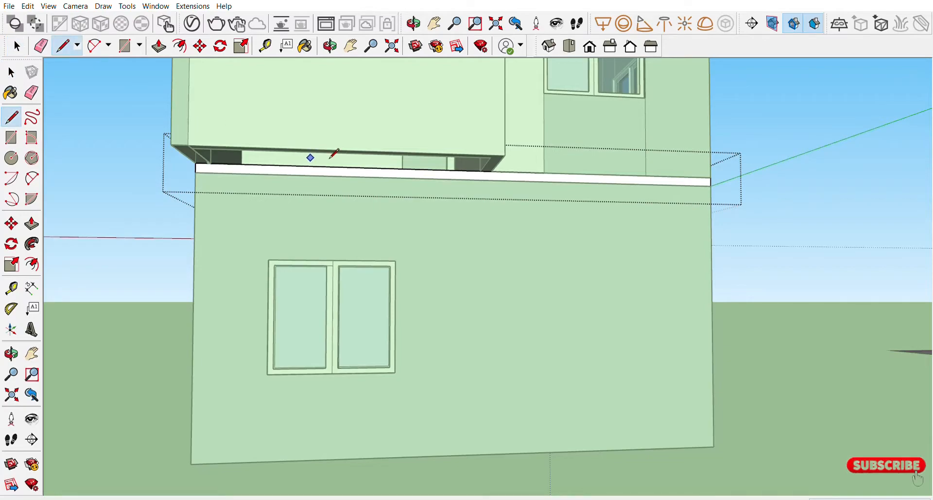
scroll(474, 169, up, 3)
click(514, 166)
click(514, 182)
scroll(510, 178, down, 3)
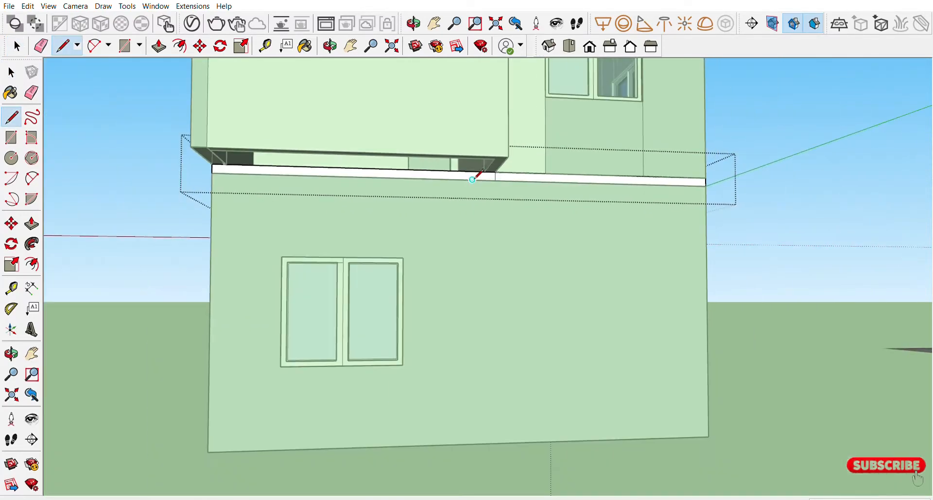
Push/Pull the slab's rear edge section beneath the overhanging room outward to the room's outer wall
click(159, 46)
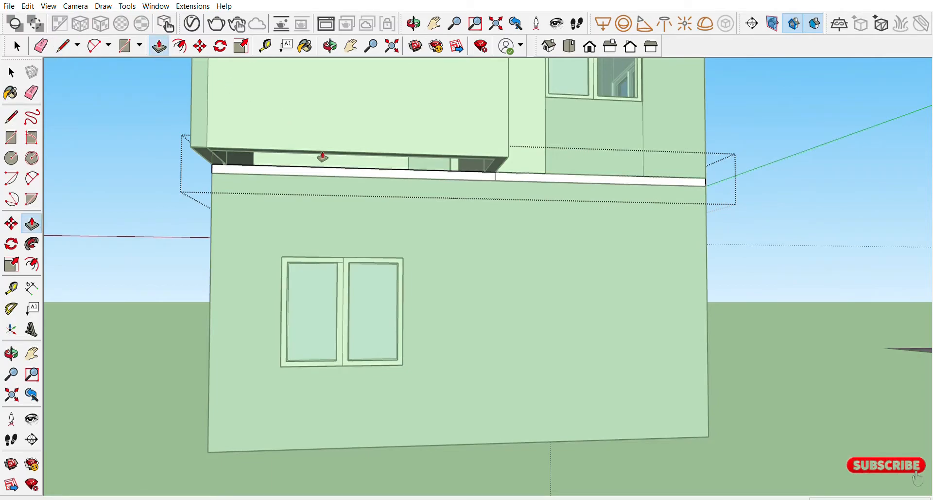
click(332, 167)
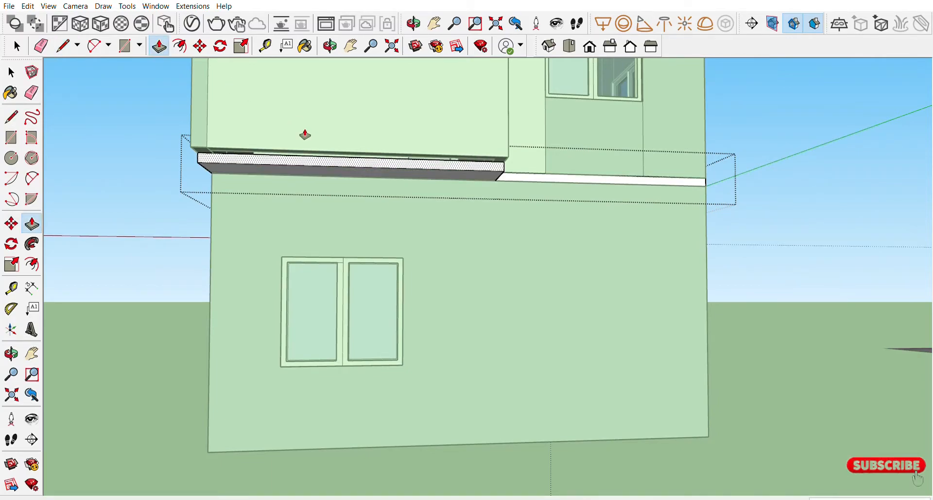
click(279, 144)
Draw a vertical line across the slab's front edge face where the upper floor's balcony outline ends beside the stairwell
middle_drag(340, 159, 673, 271)
scroll(673, 271, down, 2)
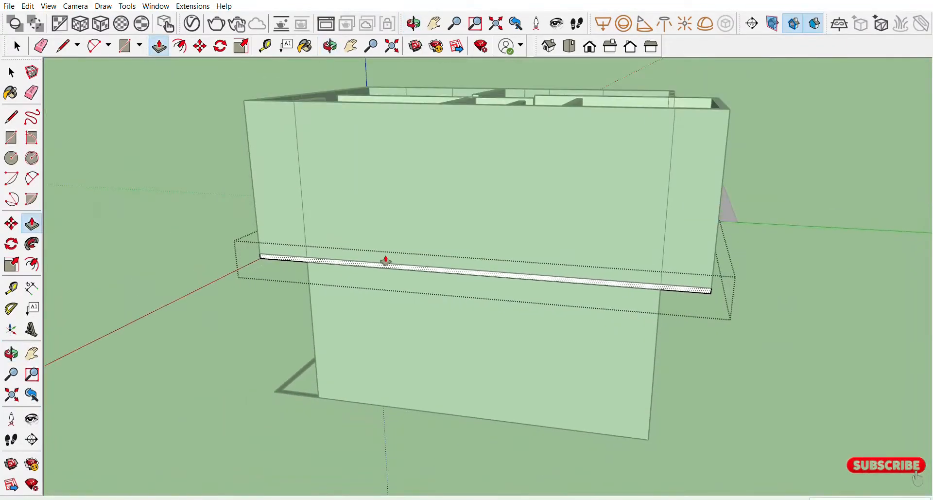
middle_drag(386, 261, 706, 258)
scroll(707, 258, down, 1)
middle_drag(131, 260, 267, 250)
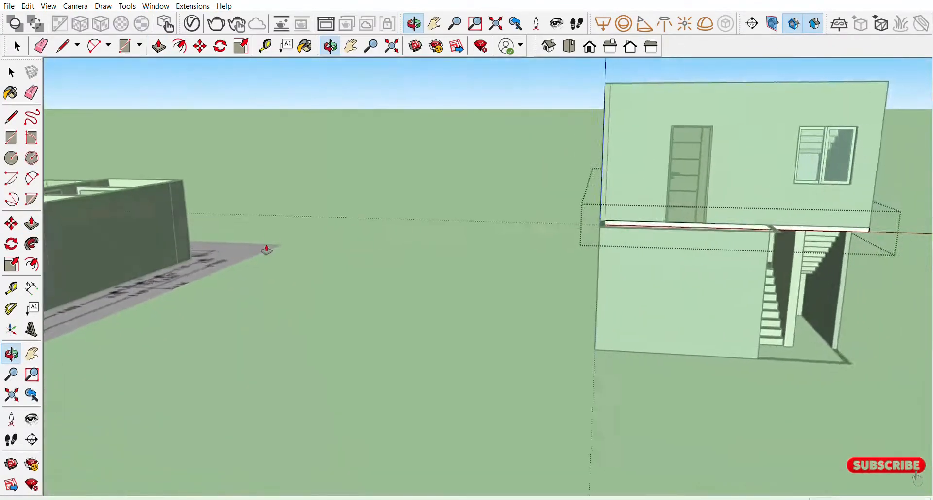
scroll(266, 251, down, 2)
shift+middle_drag(575, 210, 502, 149)
scroll(527, 295, up, 5)
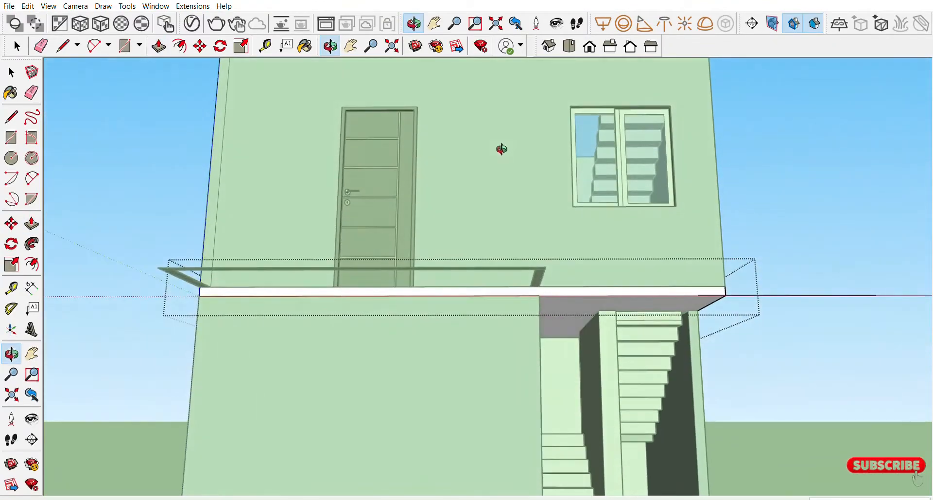
click(64, 47)
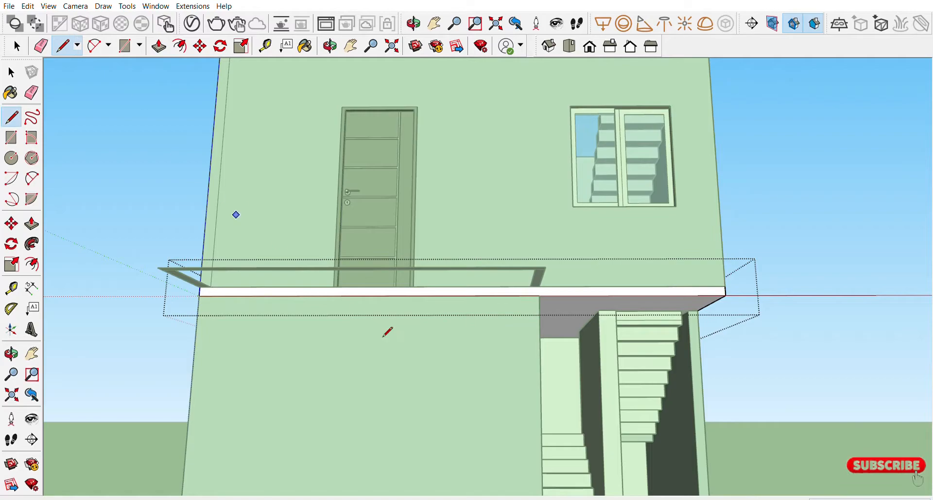
scroll(539, 294, up, 3)
click(533, 263)
click(533, 280)
scroll(513, 270, down, 3)
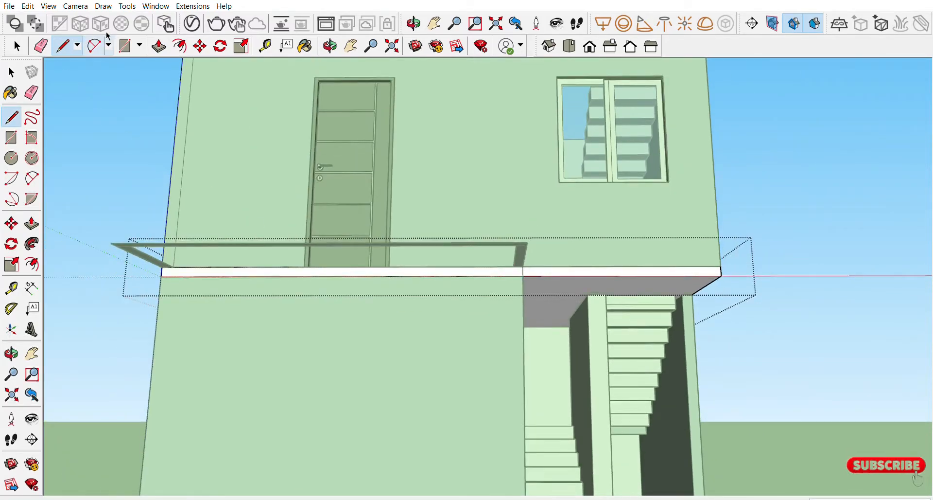
Push/Pull the slab's front edge section out to the balcony's outer border, and close the slab's group
key(p)
click(417, 266)
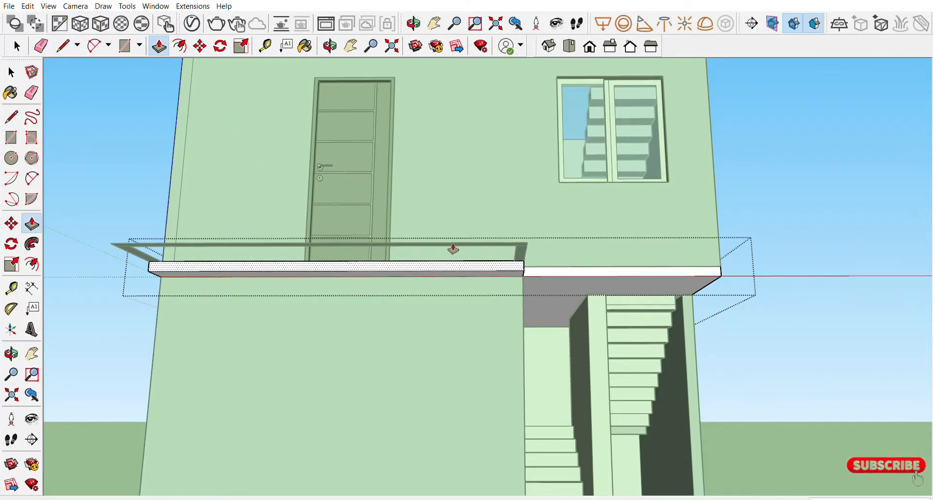
click(475, 239)
scroll(475, 235, down, 3)
middle_drag(488, 227, 417, 360)
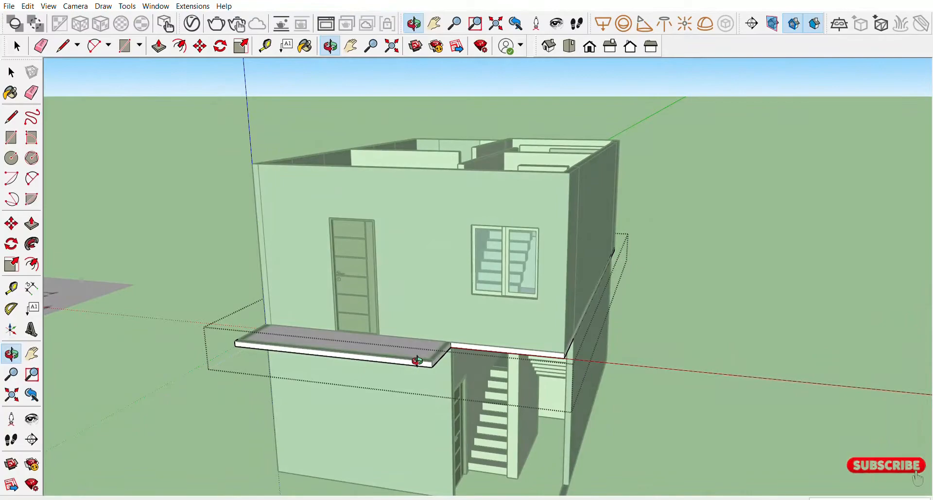
scroll(417, 360, up, 5)
key(space)
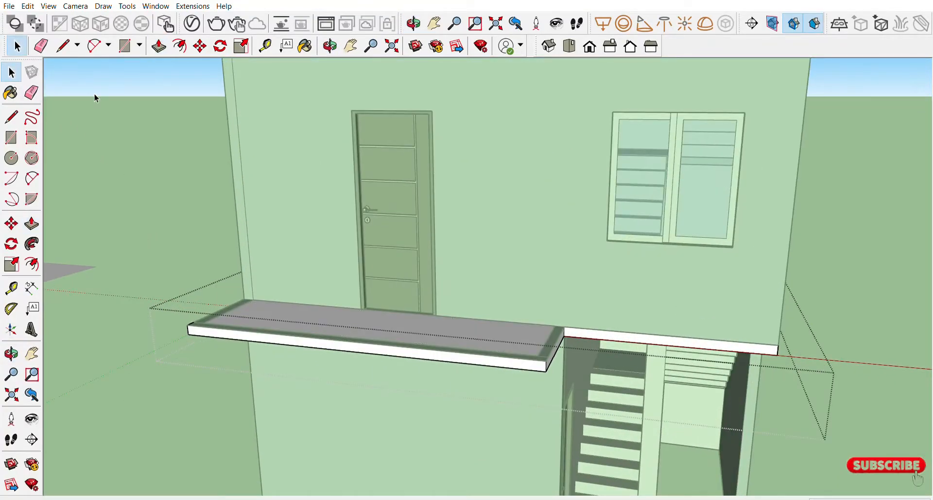
click(139, 142)
Examine the stacked two-storey house with its extended slab and balcony from several sides
middle_drag(213, 205, 563, 331)
scroll(567, 288, down, 5)
middle_drag(535, 287, 657, 254)
scroll(450, 289, down, 3)
scroll(657, 253, down, 3)
middle_drag(702, 231, 442, 246)
scroll(408, 209, up, 3)
scroll(408, 209, down, 2)
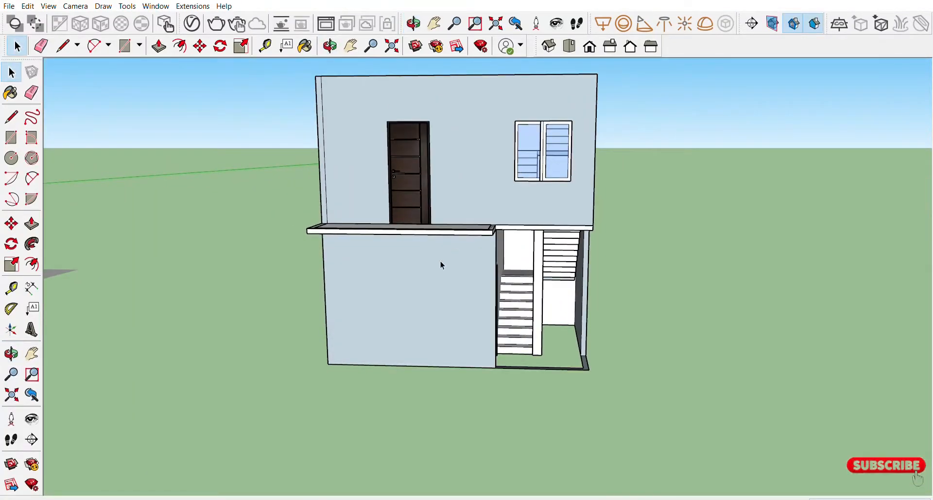
scroll(404, 307, up, 4)
middle_drag(395, 315, 377, 323)
Open the ground-floor group and place horizontal guides across the front wall level with the side window's sill and head
click(404, 364)
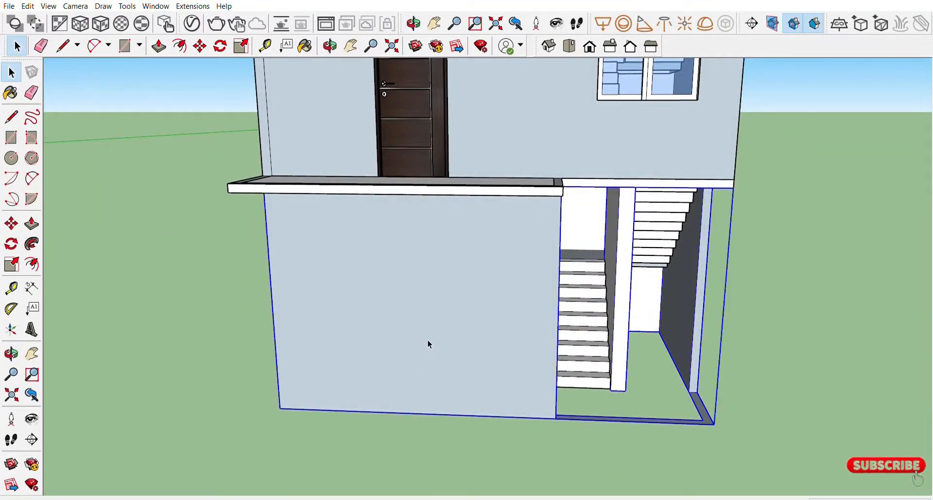
middle_drag(429, 344, 632, 325)
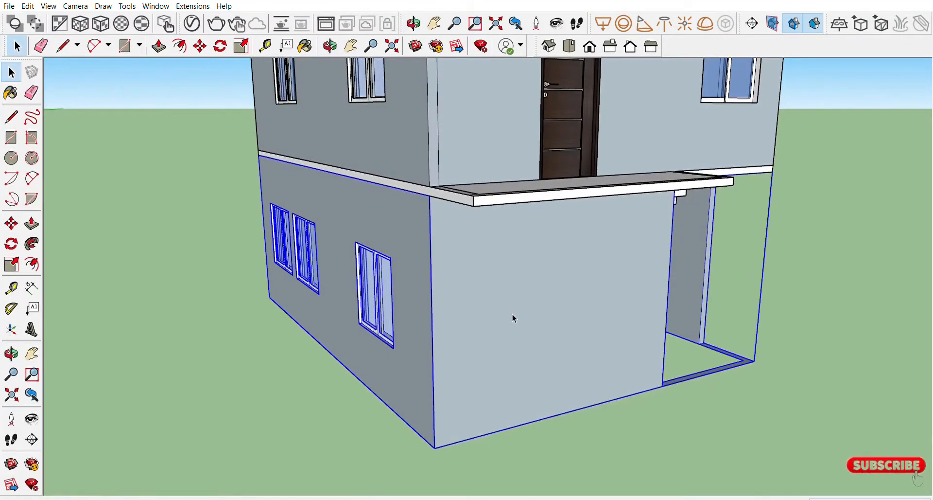
key(Return)
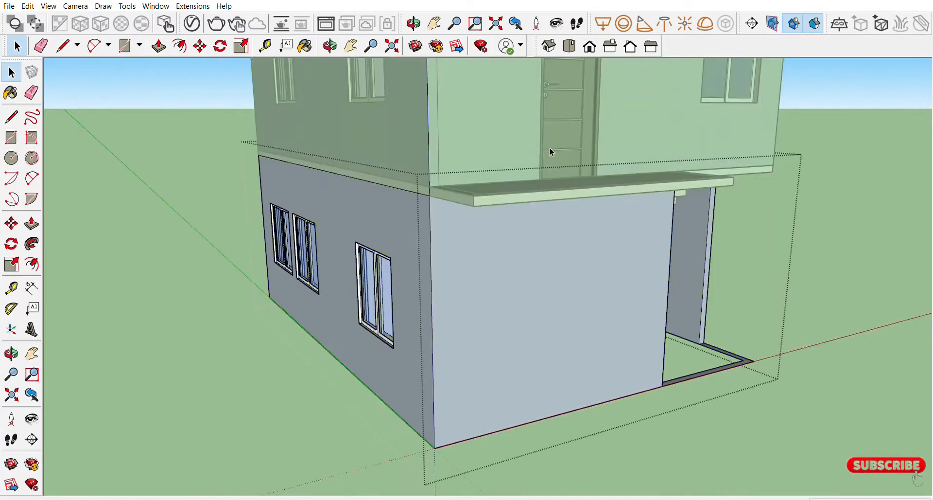
middle_drag(562, 321, 483, 304)
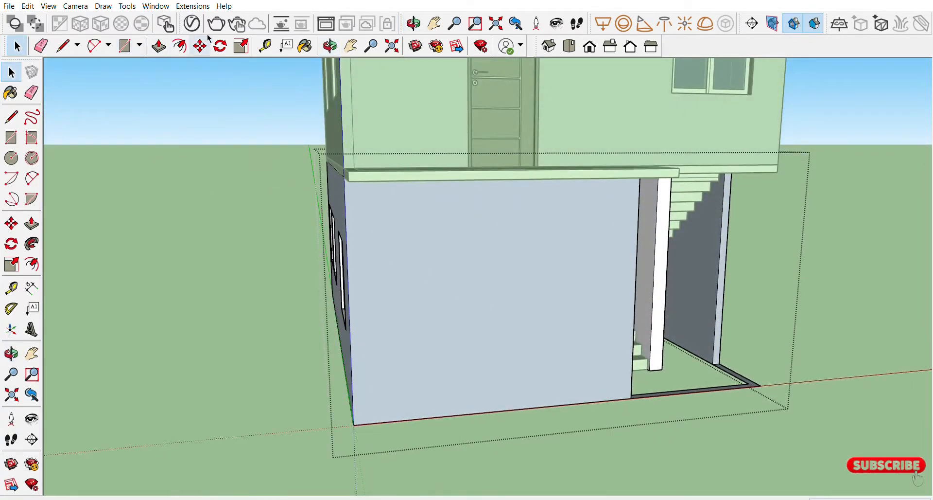
click(267, 42)
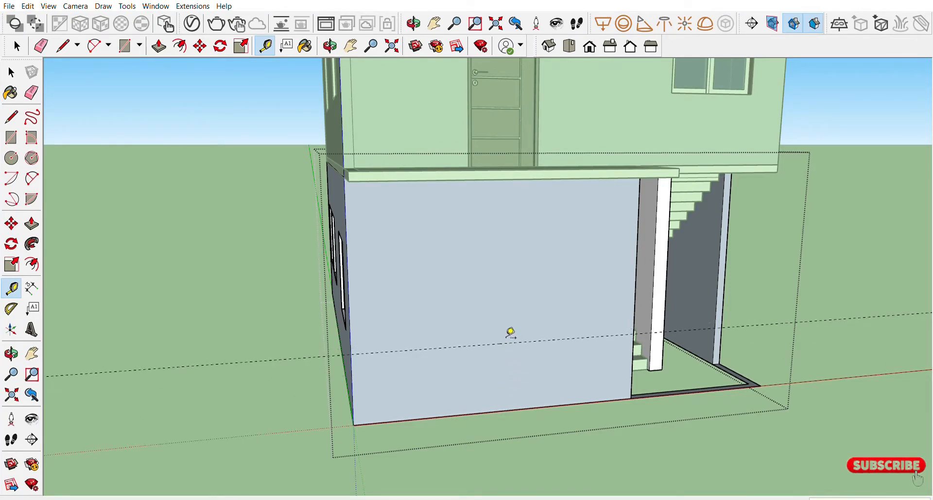
click(528, 338)
middle_drag(358, 229, 393, 248)
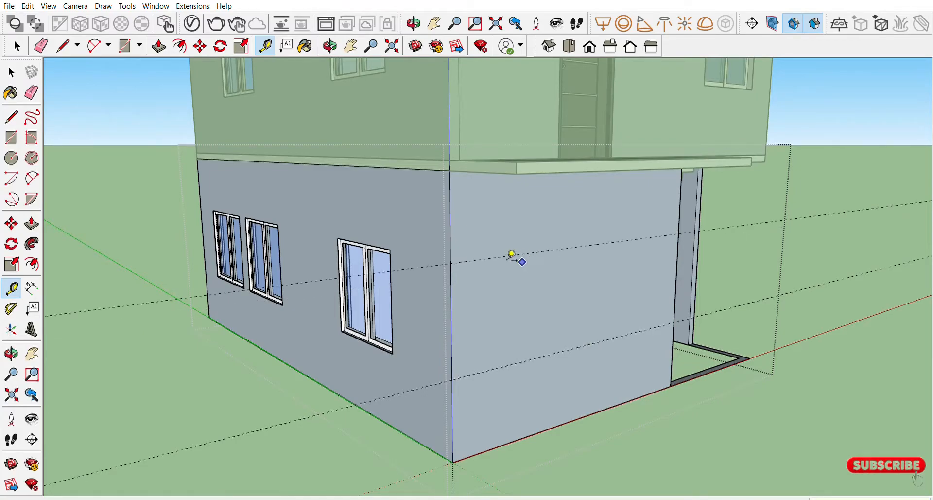
Draw a window-sized rectangle between the two guides on the front wall, and delete both guides
click(125, 46)
click(522, 253)
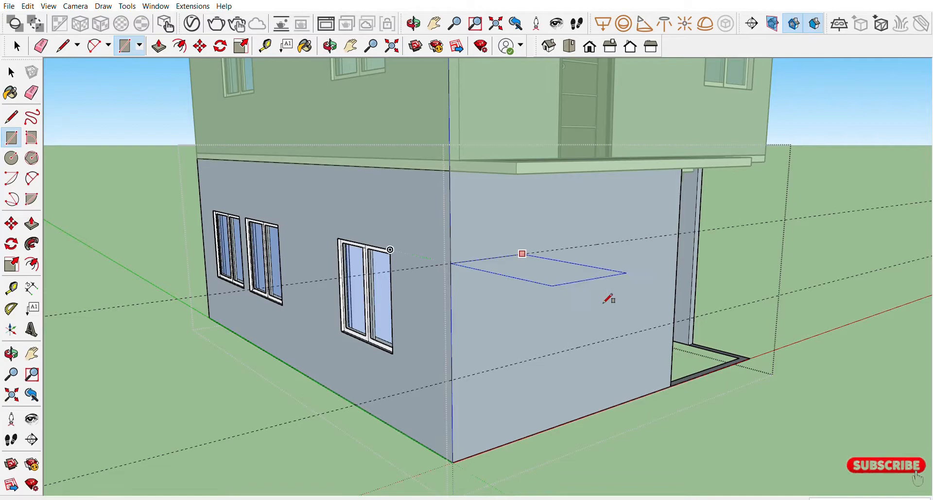
click(625, 335)
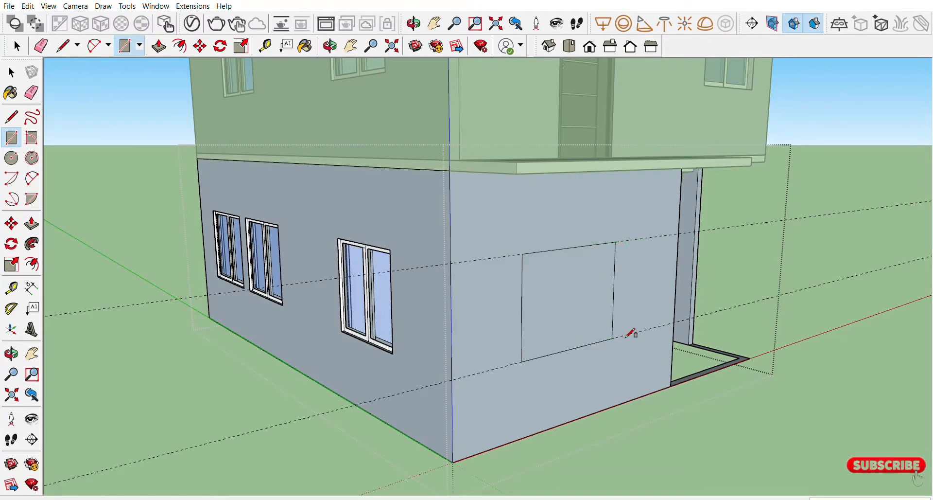
click(22, 40)
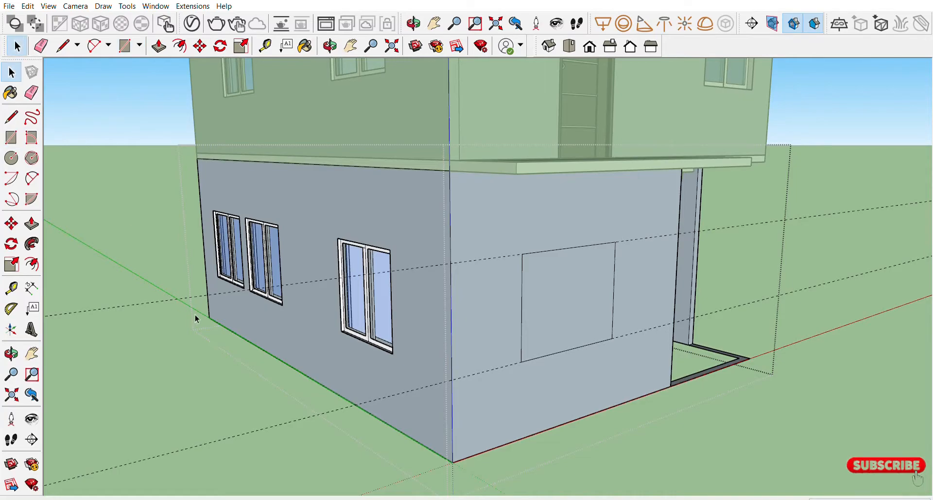
drag(162, 396, 164, 462)
drag(85, 281, 86, 286)
key(Delete)
Copy the rear wall's two-pane window to the front wall, placing it just in front of the drawn rectangle
click(373, 301)
key(m)
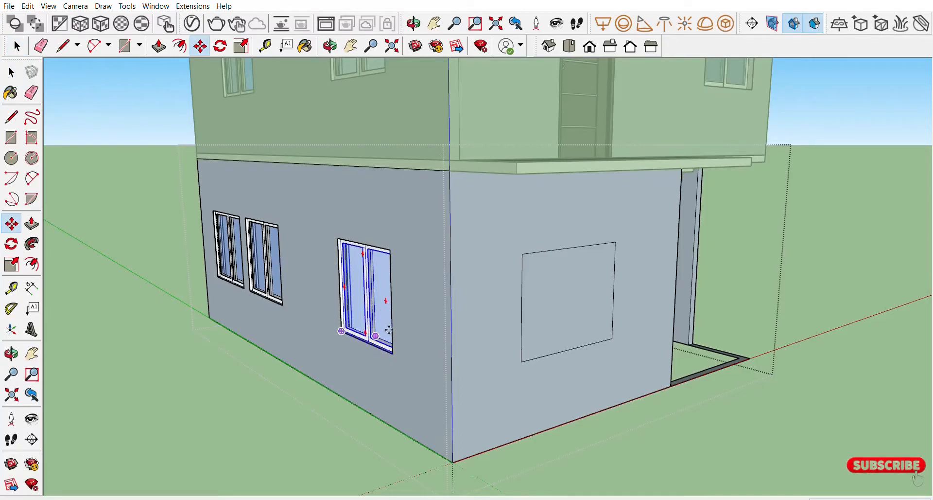
middle_drag(299, 272, 458, 291)
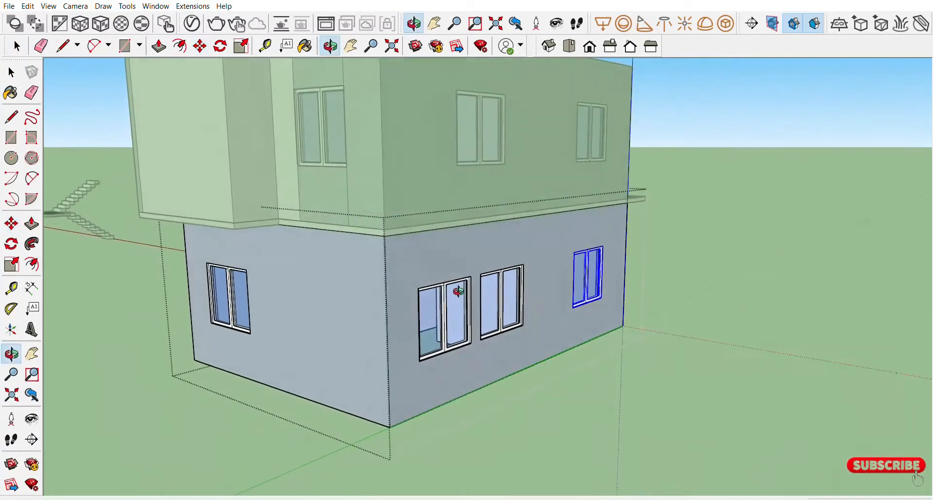
click(11, 71)
click(234, 303)
key(m)
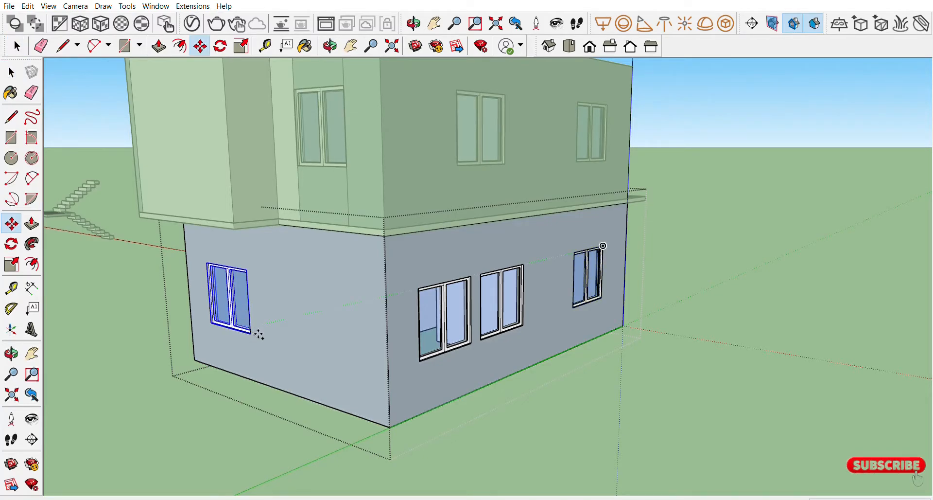
click(251, 334)
middle_drag(535, 326, 9, 325)
scroll(473, 323, up, 2)
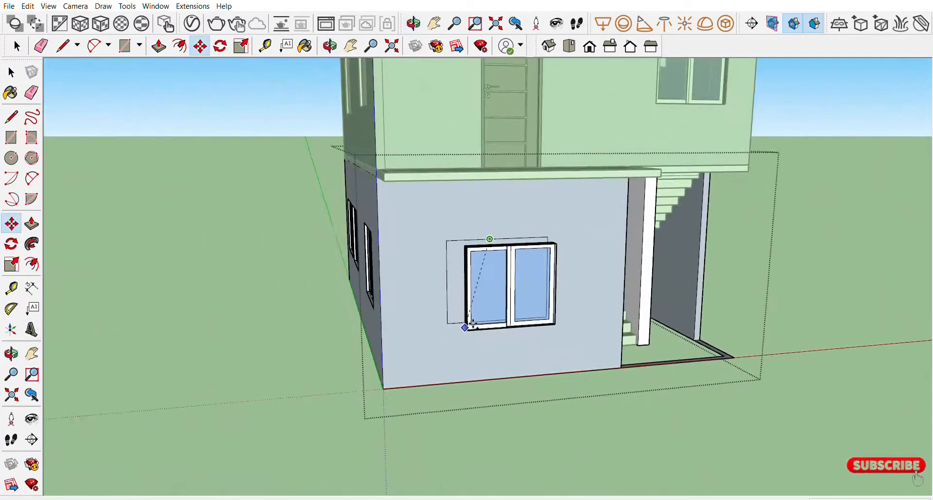
scroll(473, 324, up, 5)
click(467, 348)
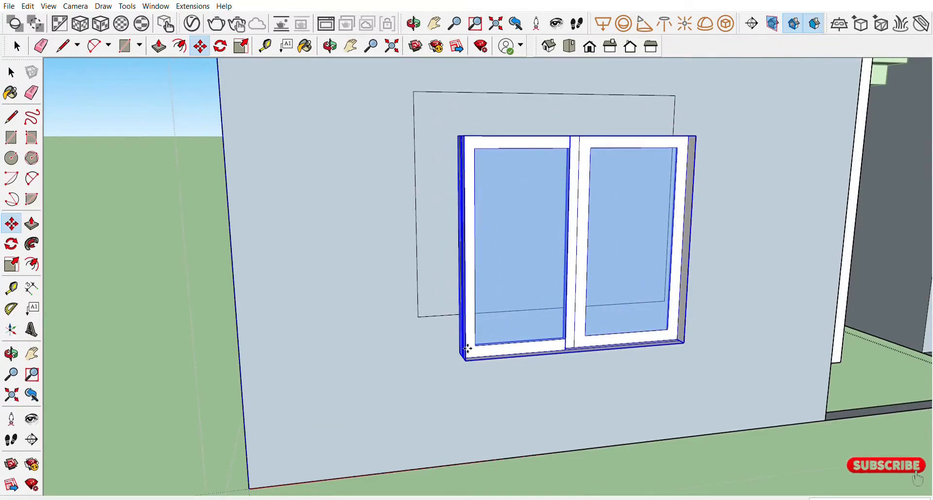
Push/Pull the rectangle on the front wall through the wall's full thickness to cut the window opening
middle_drag(496, 317, 427, 372)
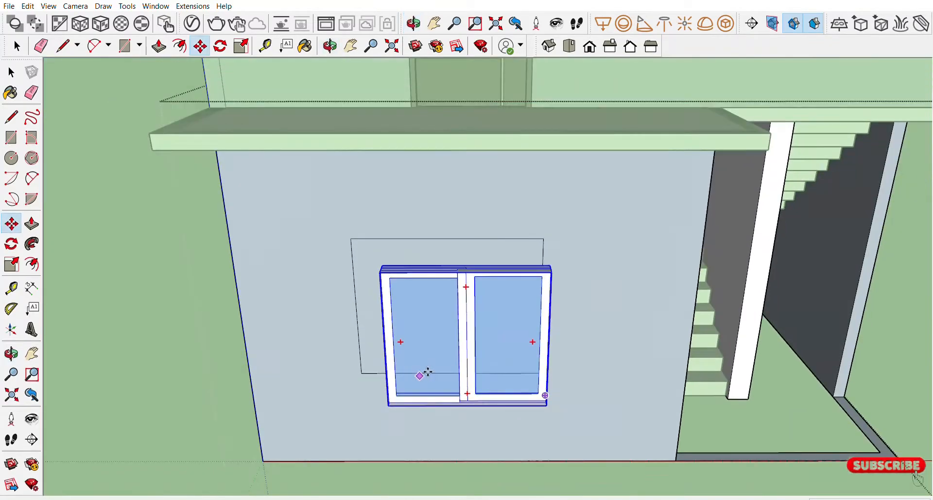
click(156, 40)
click(380, 270)
middle_drag(675, 272, 394, 284)
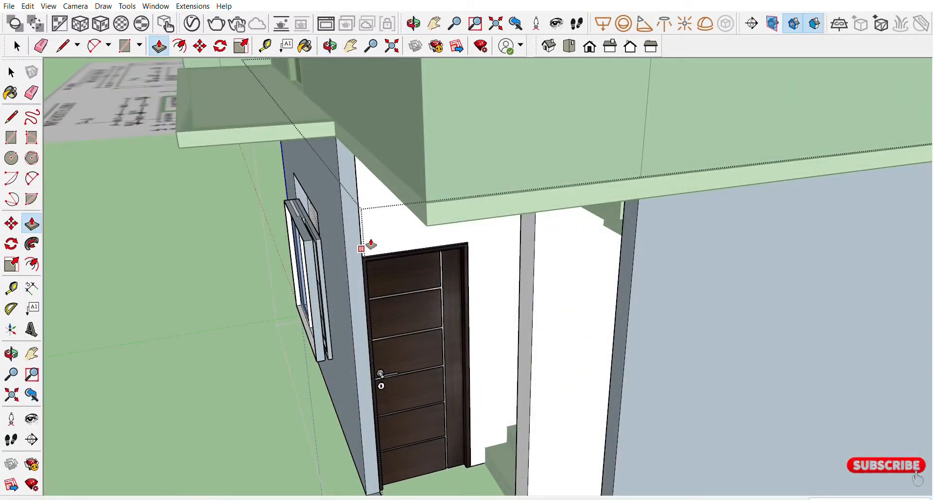
middle_drag(361, 249, 506, 273)
shift+middle_drag(303, 300, 426, 239)
Copy the window into the front opening by its lower corner, and delete the leftover window in front of the wall
click(17, 48)
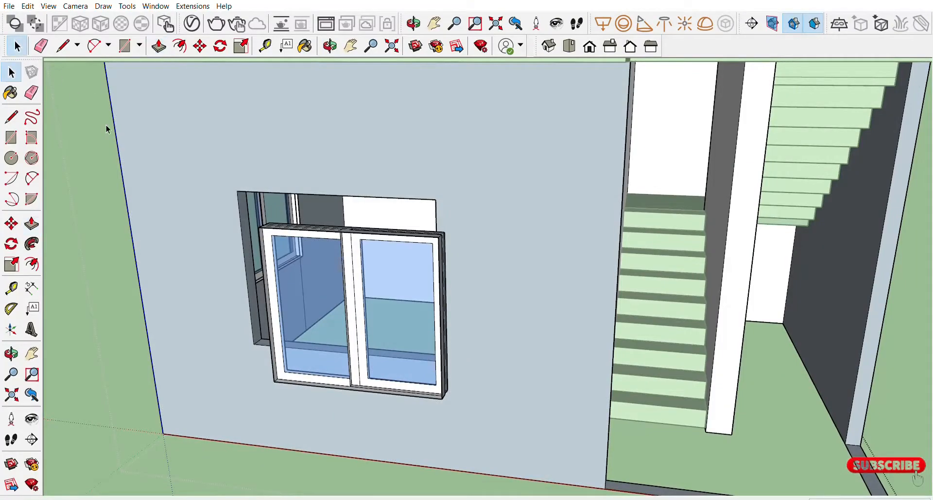
click(310, 343)
key(m)
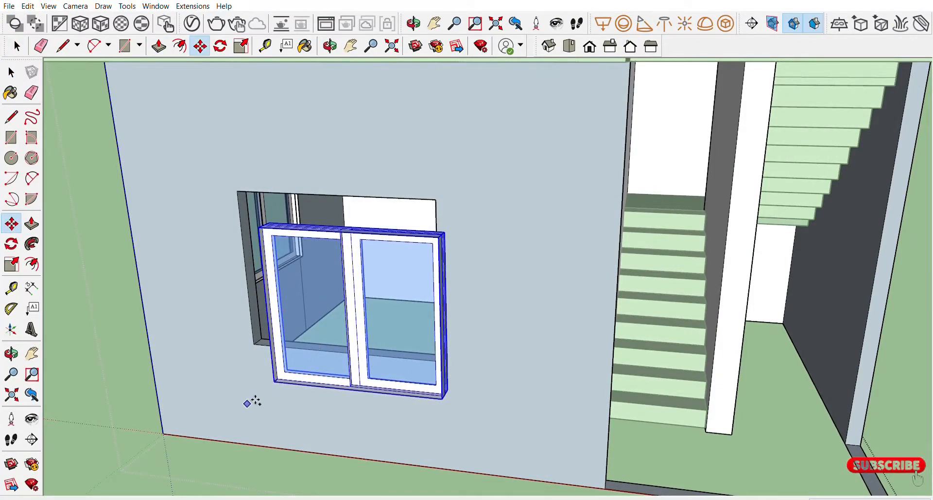
ctrl+drag(284, 381, 264, 342)
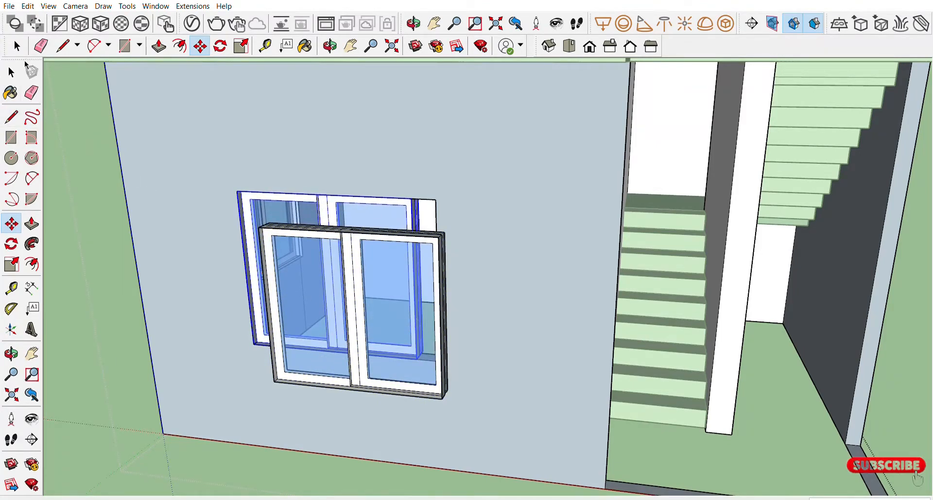
click(17, 46)
click(374, 305)
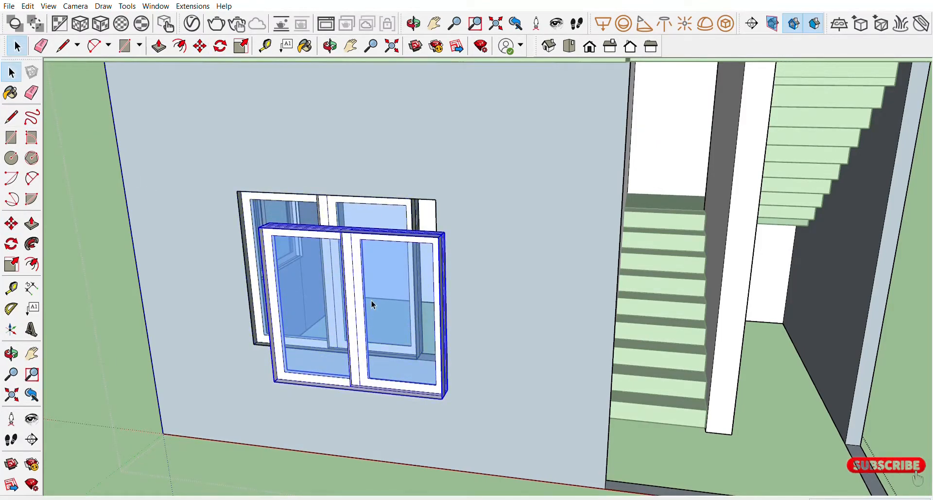
key(Delete)
Push/Pull the opening's side face beside the gap in to the window frame, and close the ground-floor group
middle_drag(373, 304, 479, 305)
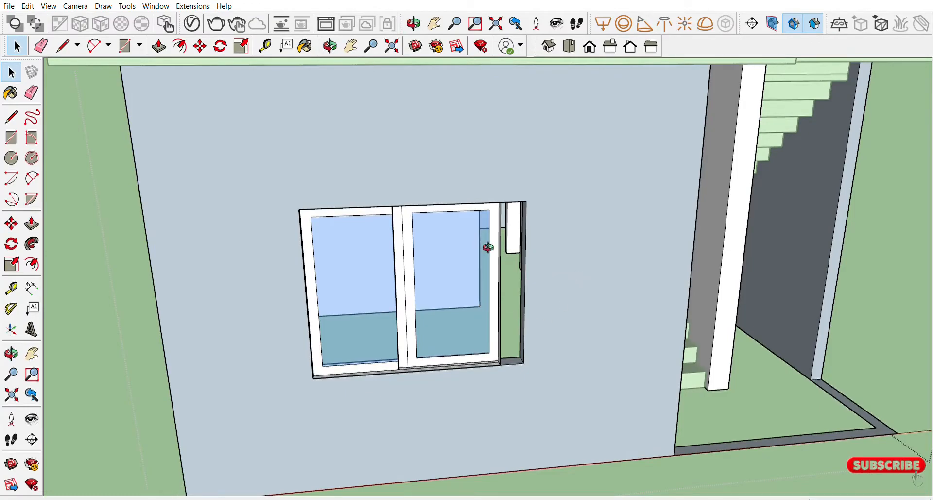
middle_drag(489, 248, 566, 247)
key(p)
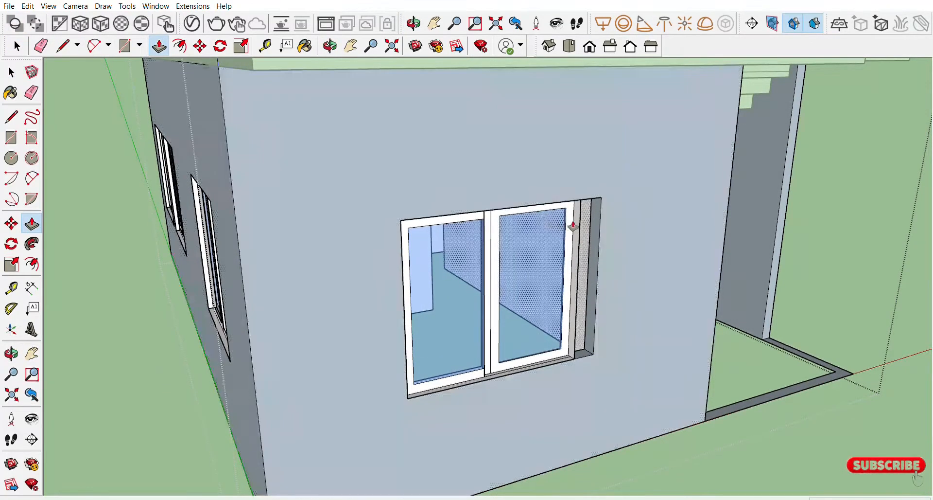
scroll(608, 273, up, 3)
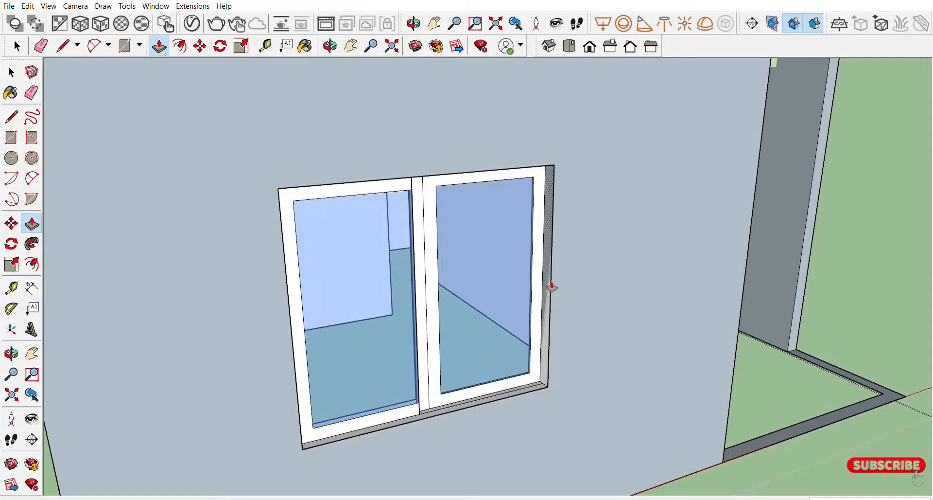
scroll(553, 304, down, 3)
middle_drag(590, 322, 535, 340)
scroll(491, 316, up, 5)
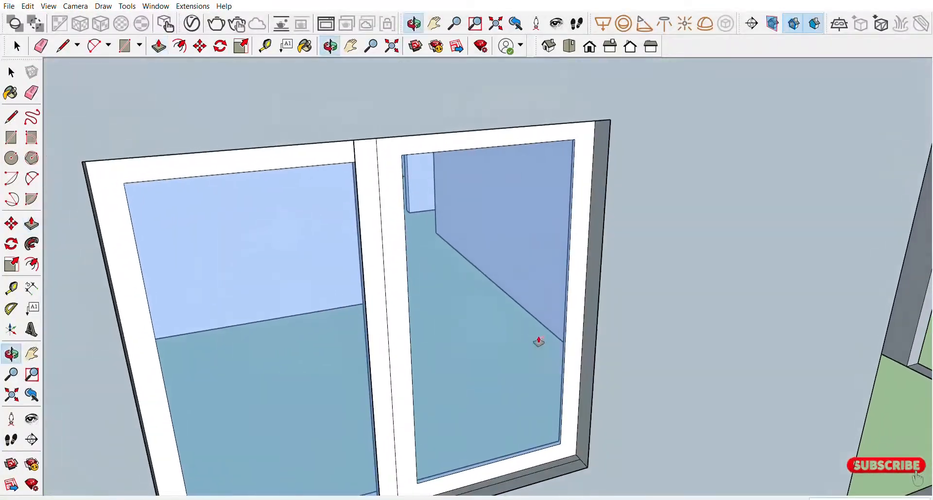
click(593, 357)
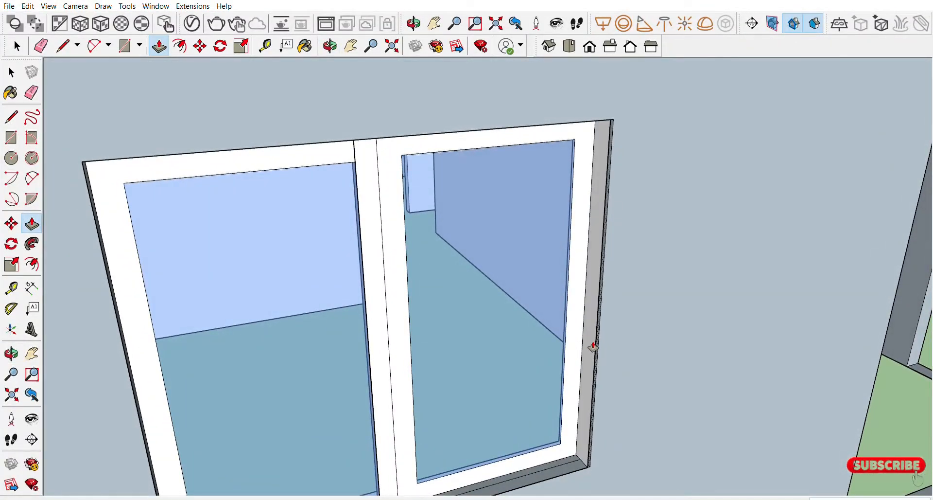
scroll(592, 359, down, 8)
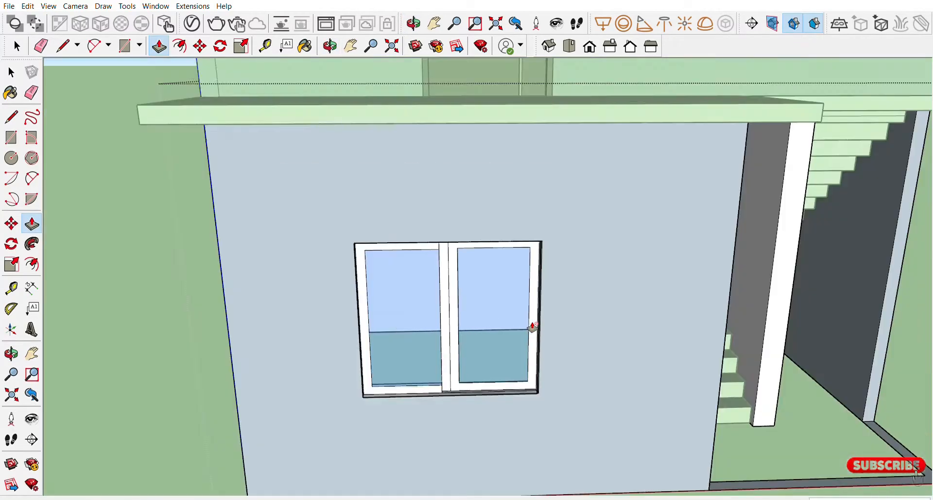
scroll(533, 327, down, 5)
middle_drag(605, 381, 548, 371)
scroll(517, 354, down, 3)
click(17, 46)
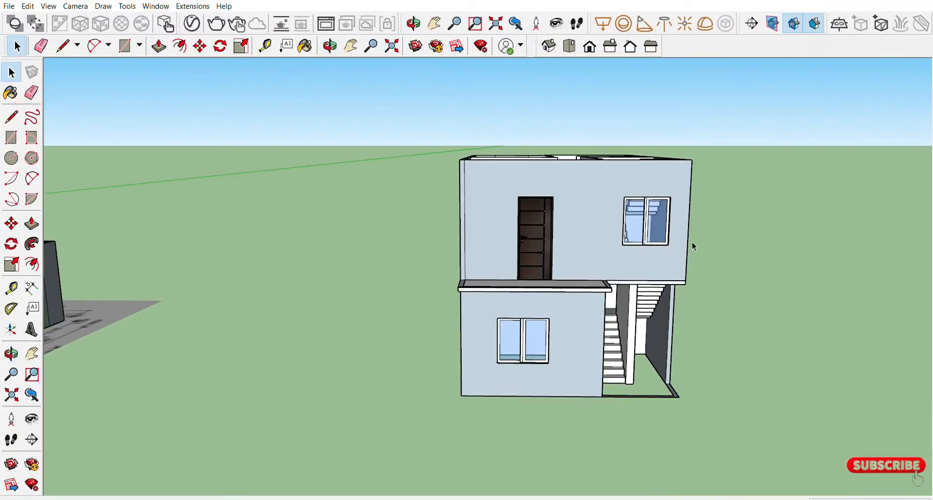
middle_drag(692, 243, 597, 242)
scroll(597, 241, up, 3)
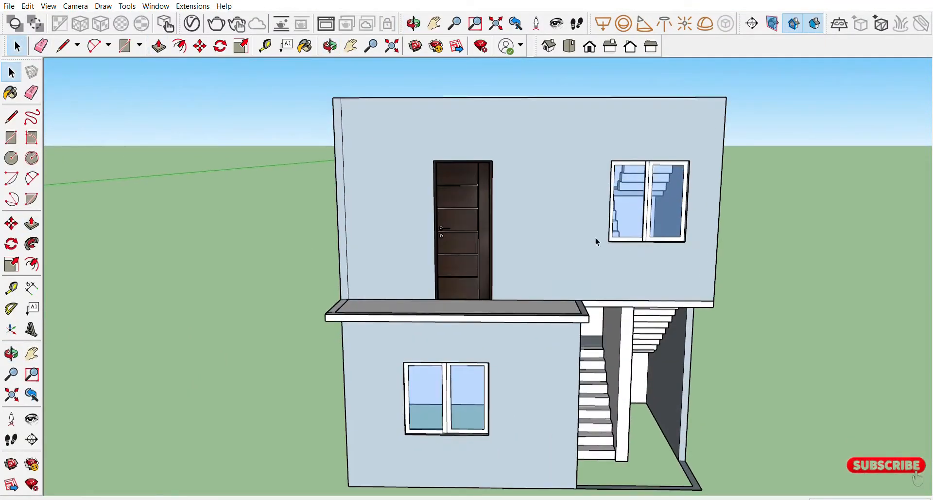
click(549, 300)
middle_drag(474, 227, 617, 401)
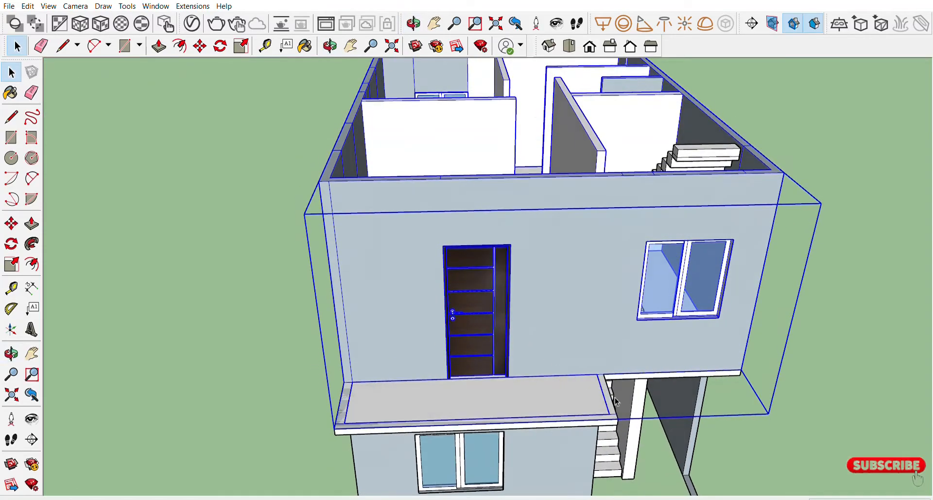
click(613, 404)
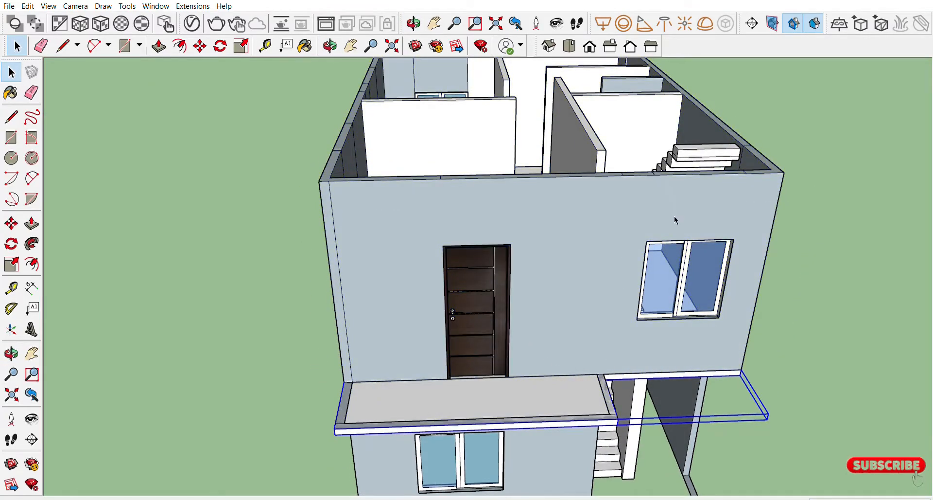
key(Return)
key(ctrl+a)
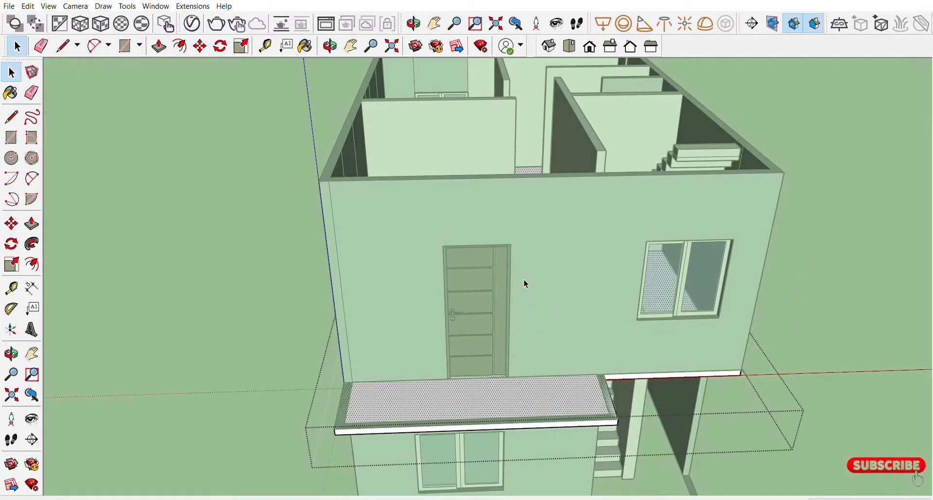
click(184, 211)
Inside the upper-floor group, Push/Pull the balcony's edge strips up to one equal height to form its parapet
click(384, 252)
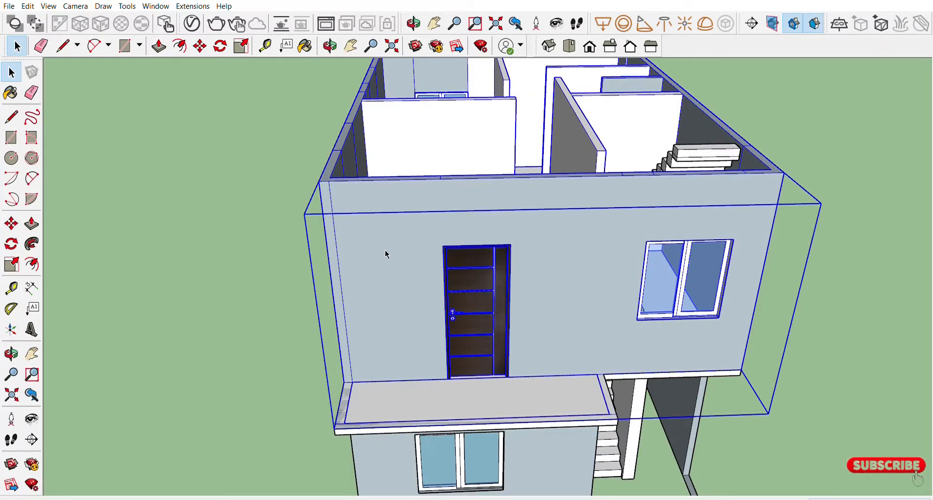
key(Return)
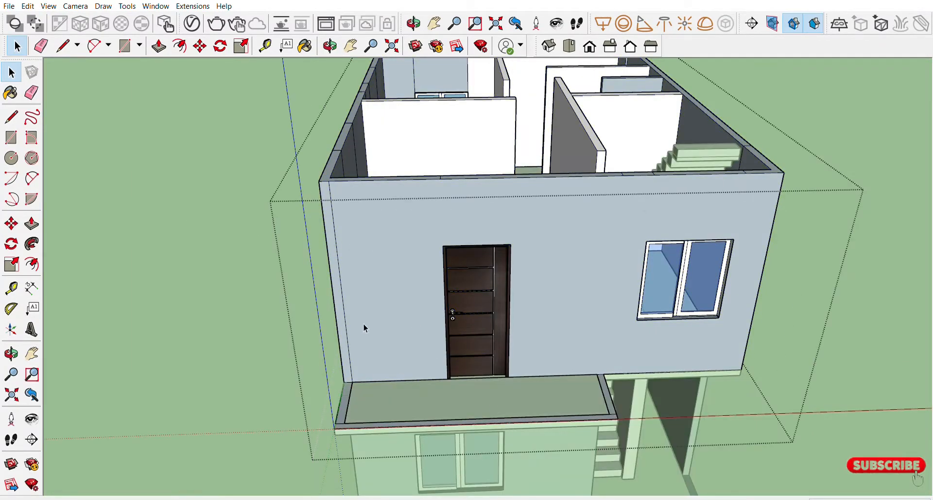
click(158, 46)
scroll(606, 384, up, 5)
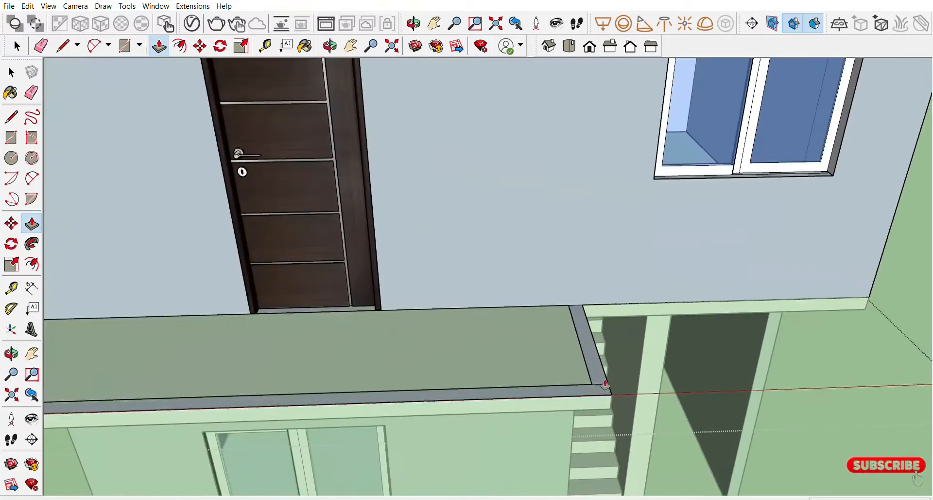
click(609, 376)
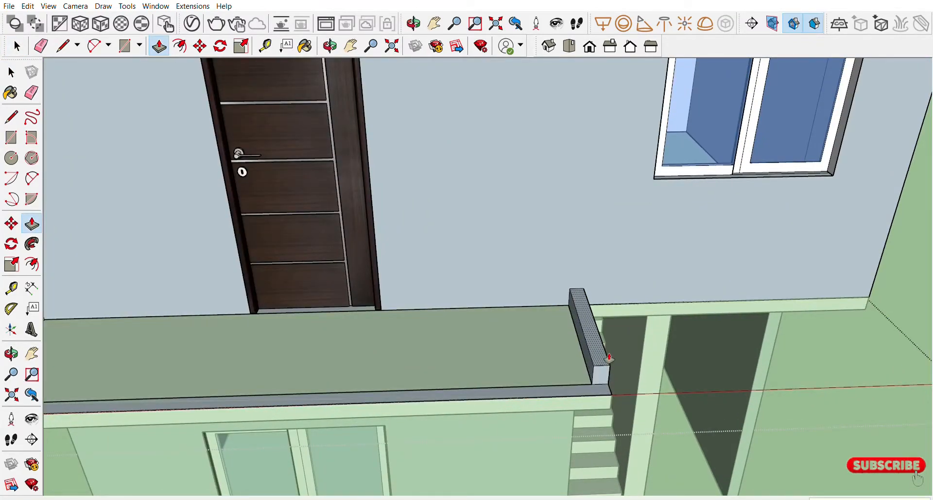
click(609, 357)
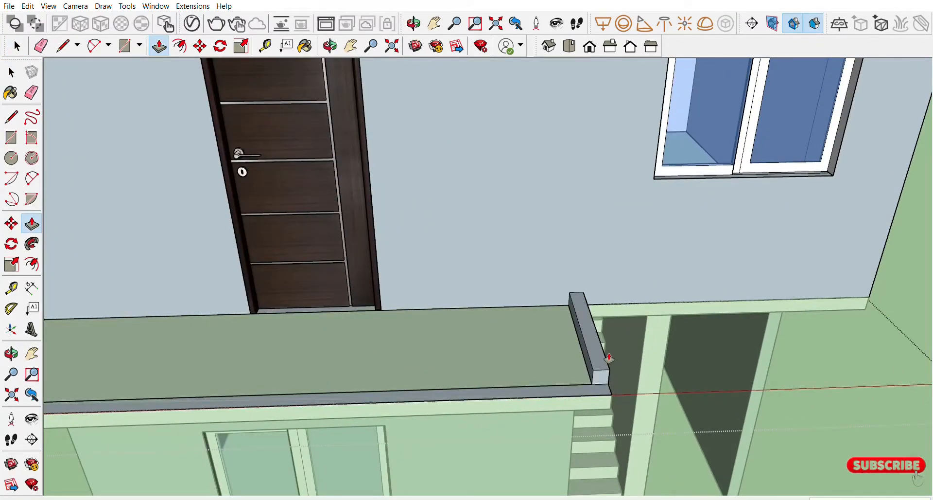
double_click(609, 387)
scroll(496, 342, down, 3)
middle_drag(450, 351, 563, 331)
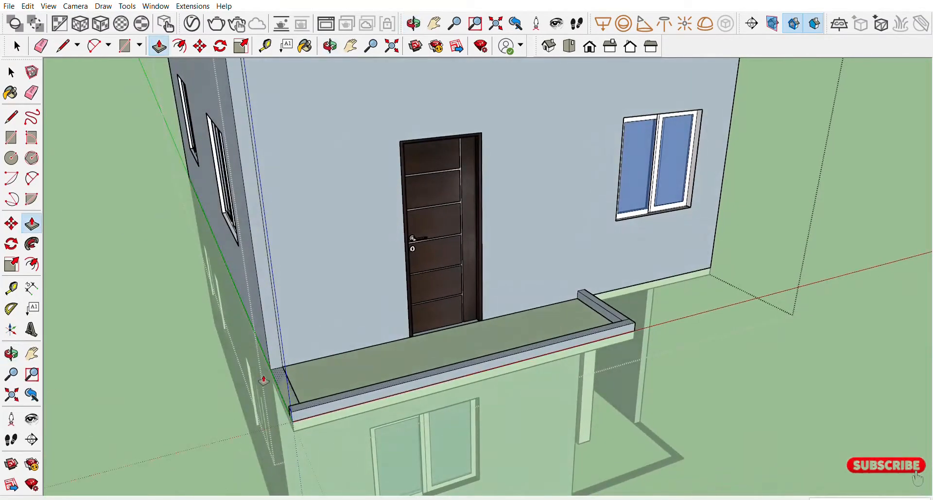
scroll(298, 389, down, 3)
middle_drag(410, 348, 378, 316)
scroll(646, 312, down, 3)
Copy the slab between the two floors by its corner to the top of the upper-floor walls as the roof slab
middle_drag(598, 227, 307, 204)
click(17, 46)
click(176, 158)
scroll(512, 277, up, 5)
middle_drag(417, 264, 342, 324)
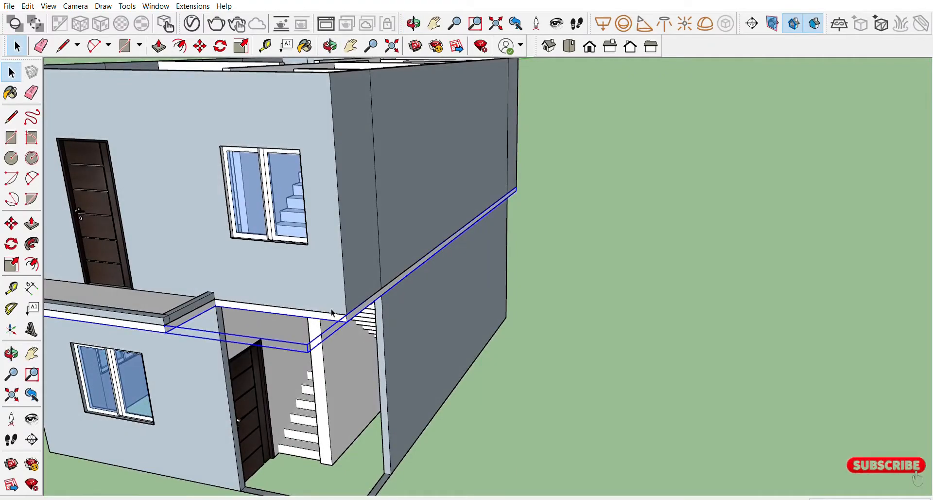
key(m)
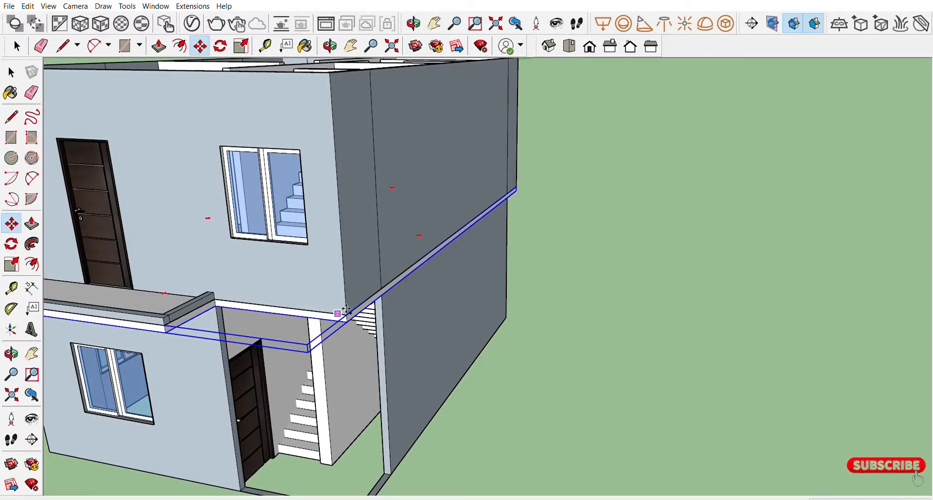
scroll(346, 310, up, 2)
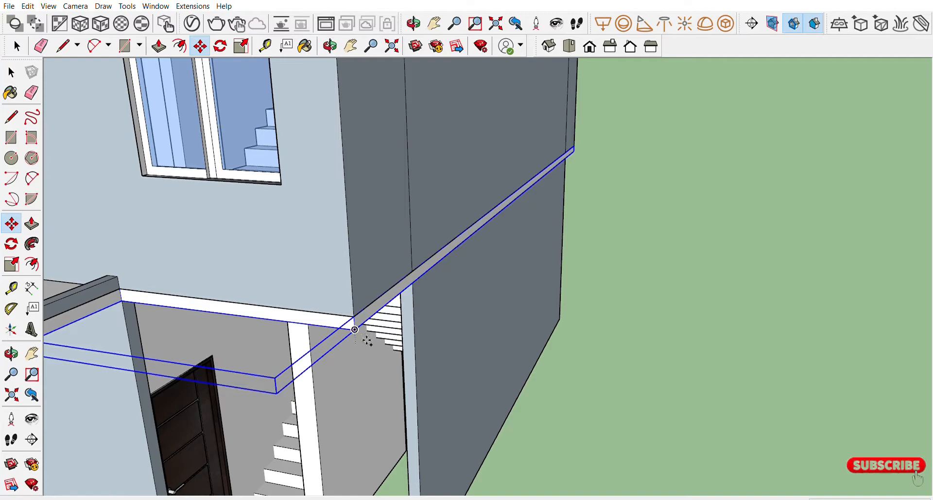
scroll(355, 329, down, 5)
middle_drag(364, 250, 434, 266)
scroll(433, 266, down, 3)
shift+middle_drag(529, 285, 412, 260)
Delete the leftover staircase standing beside the house
click(17, 46)
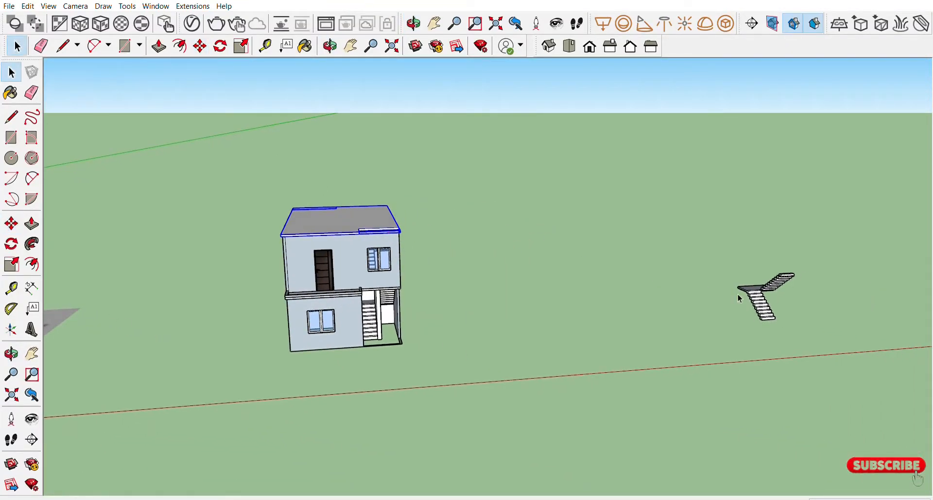
drag(842, 229, 696, 351)
key(Delete)
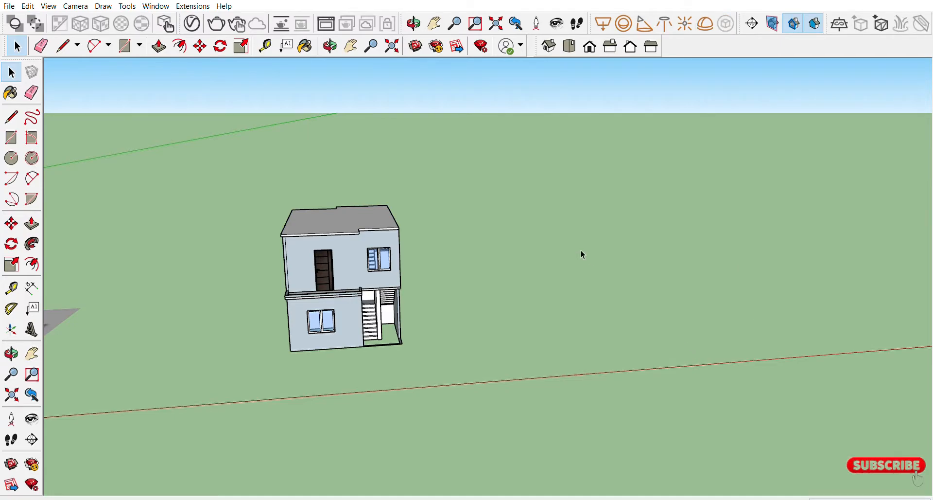
Draw a rectangle on the roof slab at the recessed front corner, above the upper-floor front window
scroll(386, 267, up, 5)
scroll(427, 265, down, 4)
middle_drag(440, 258, 378, 310)
click(378, 309)
click(447, 260)
middle_drag(460, 290, 586, 375)
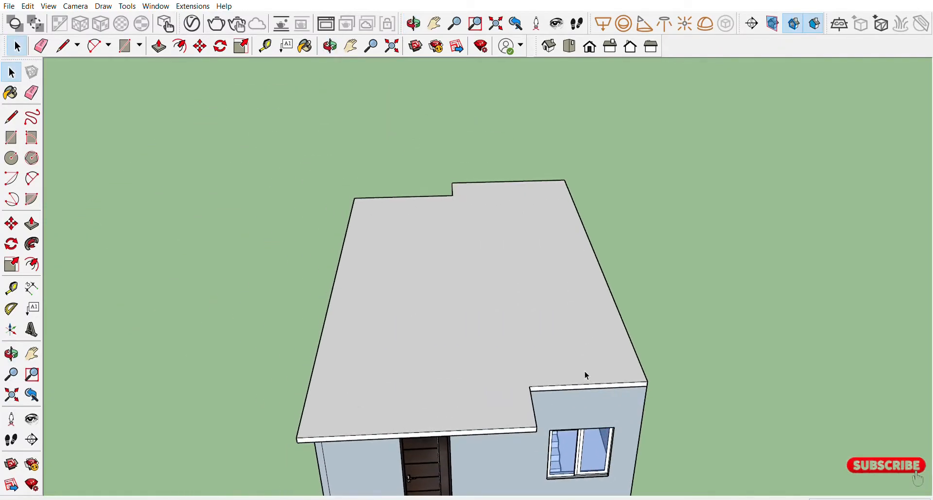
middle_drag(656, 388, 490, 372)
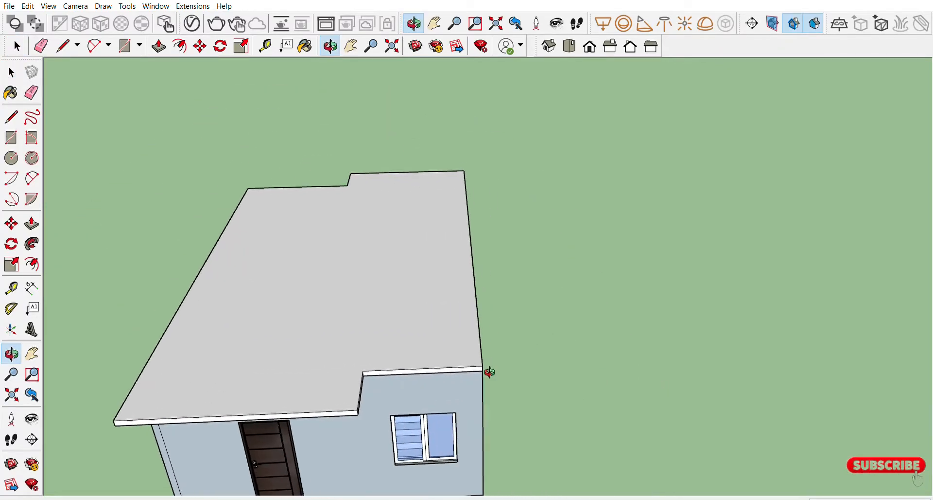
click(124, 46)
scroll(379, 369, up, 1)
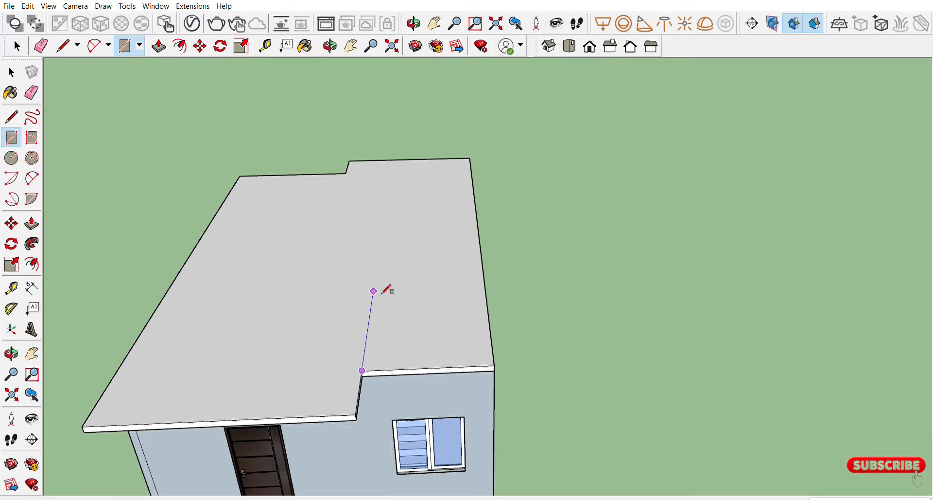
click(485, 274)
middle_drag(495, 377, 444, 329)
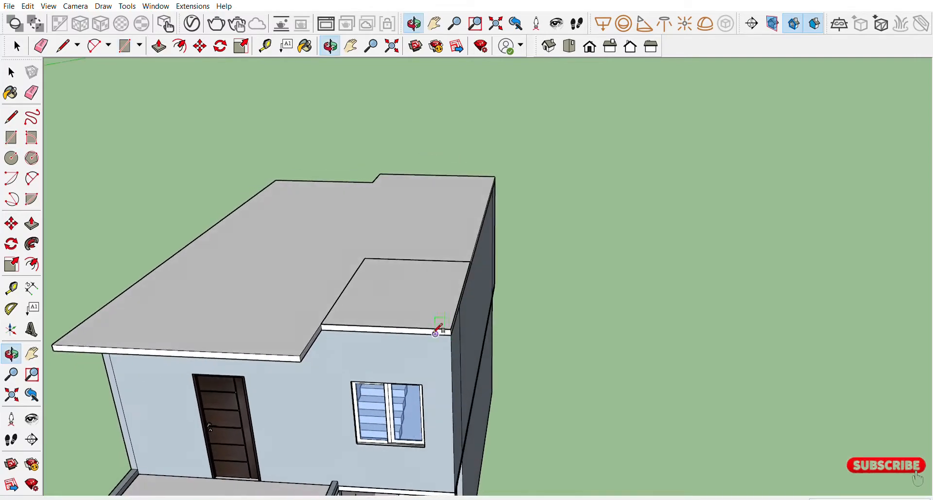
Push/Pull the roof rectangle up into a tall block, and make the whole block a group
click(158, 46)
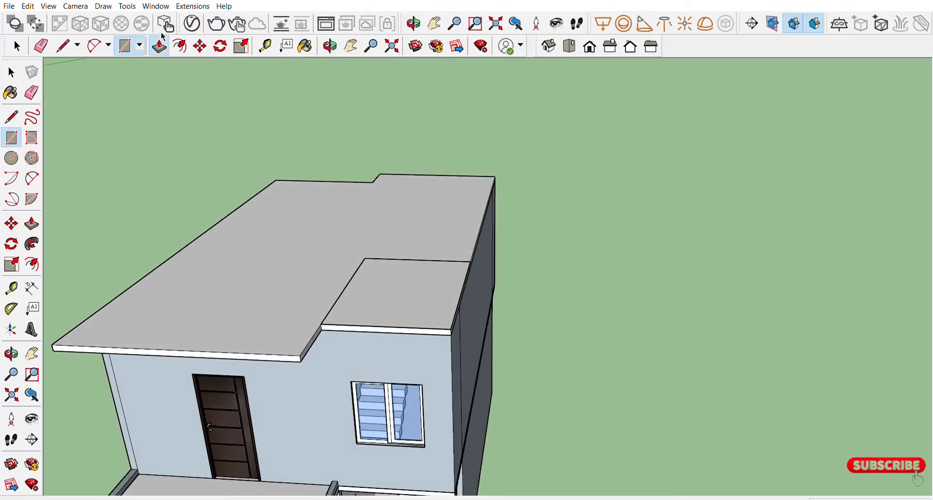
click(396, 262)
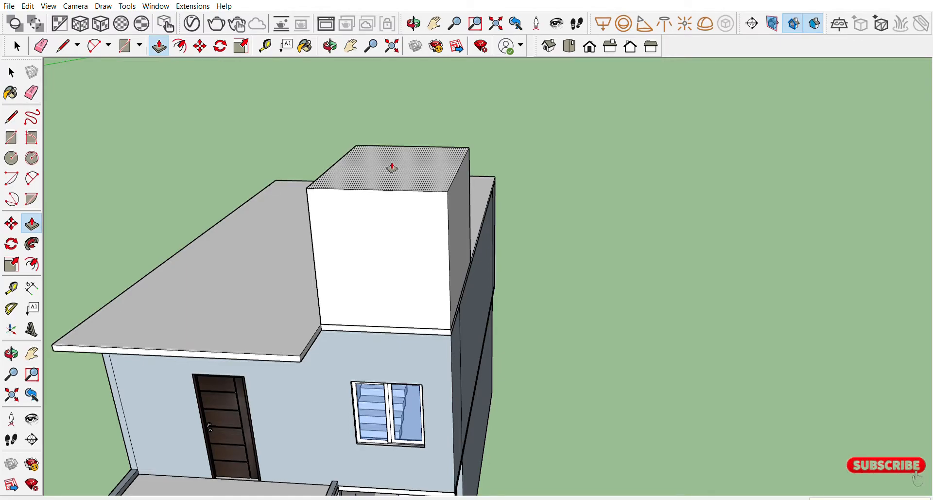
key(Return)
scroll(395, 203, down, 5)
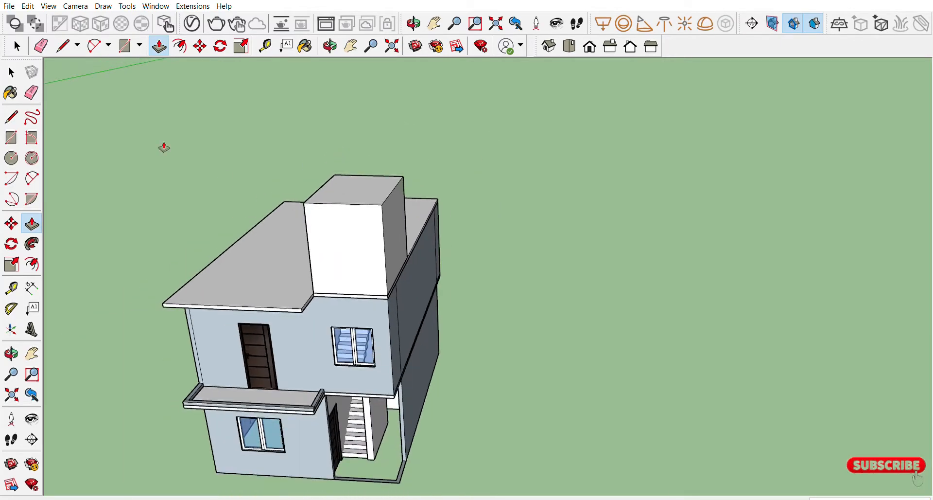
key(space)
triple_click(365, 246)
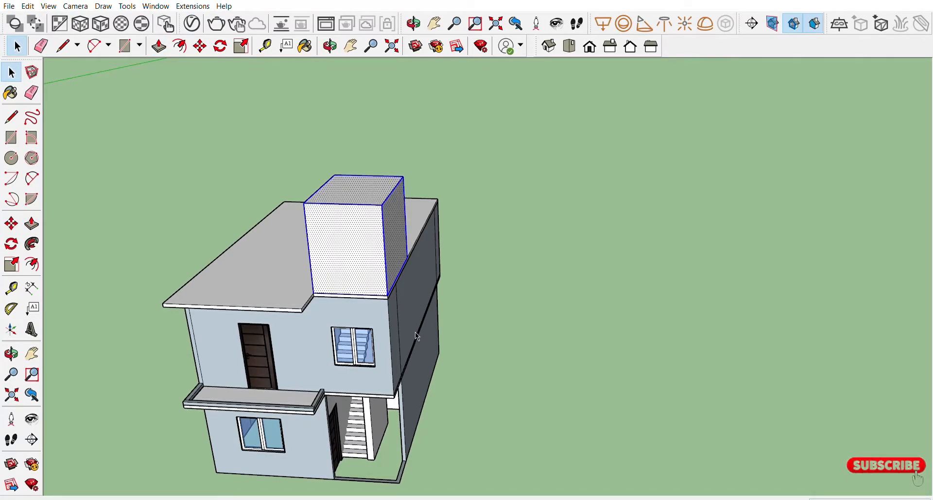
key(ctrl+g)
Draw a rectangle over the block's whole top face and Push/Pull it up into a thin slab
middle_drag(424, 322, 423, 224)
click(125, 46)
middle_drag(564, 245, 404, 336)
scroll(306, 239, up, 3)
click(313, 302)
click(506, 173)
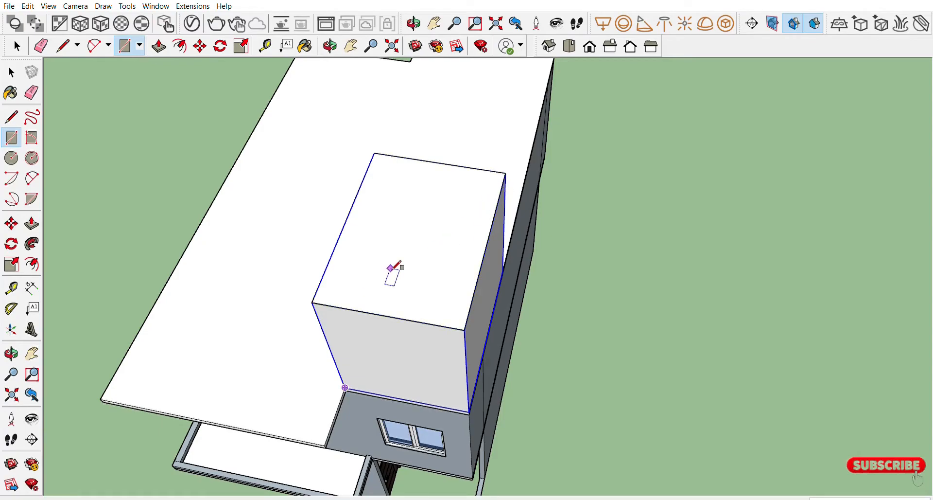
click(159, 45)
click(440, 228)
drag(422, 202, 421, 308)
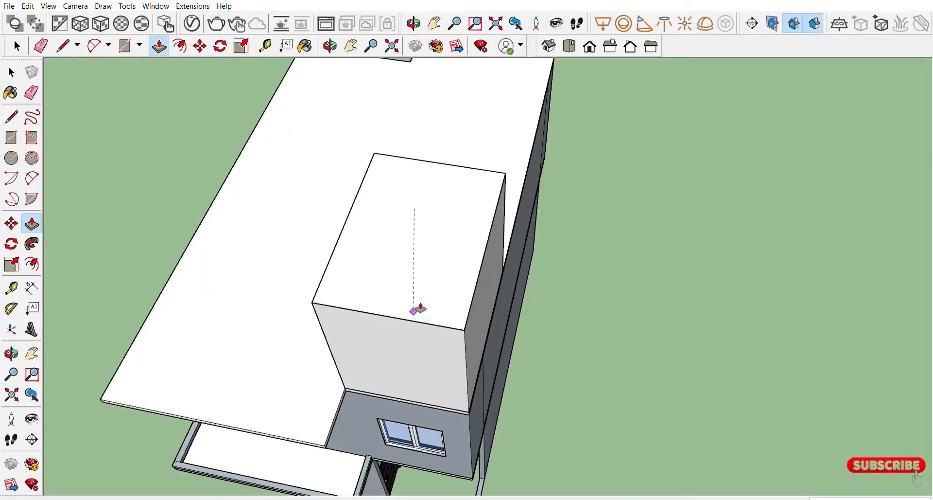
drag(407, 166, 233, 149)
key(Escape)
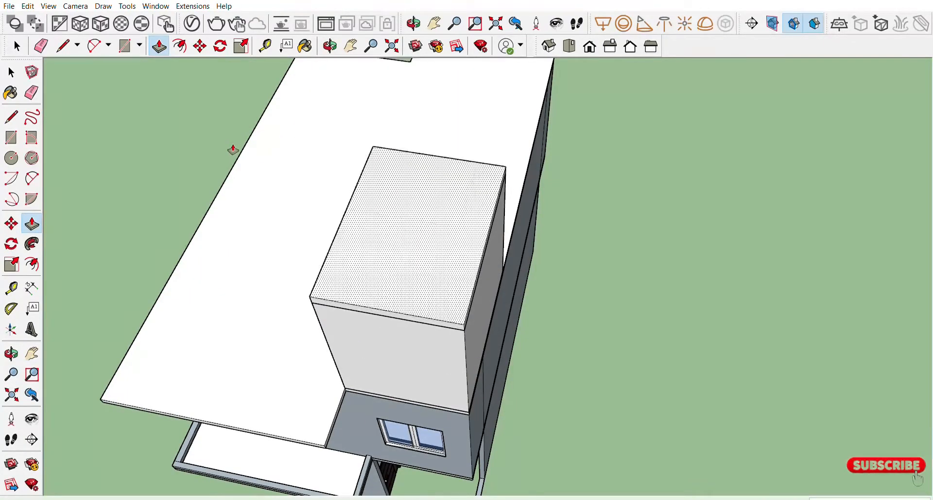
Push/Pull the thin slab's front and side faces slightly outward to overhang the block by an equal amount
scroll(455, 350, up, 3)
middle_drag(460, 345, 450, 245)
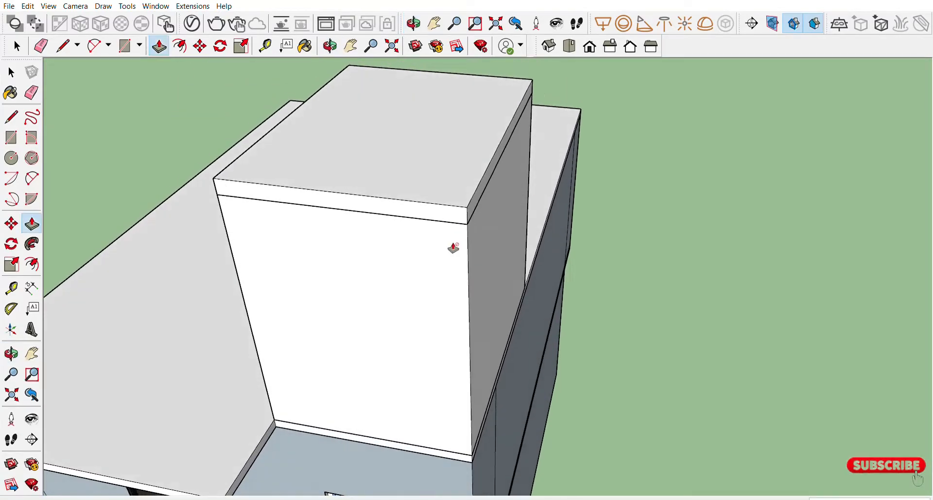
drag(451, 215, 439, 220)
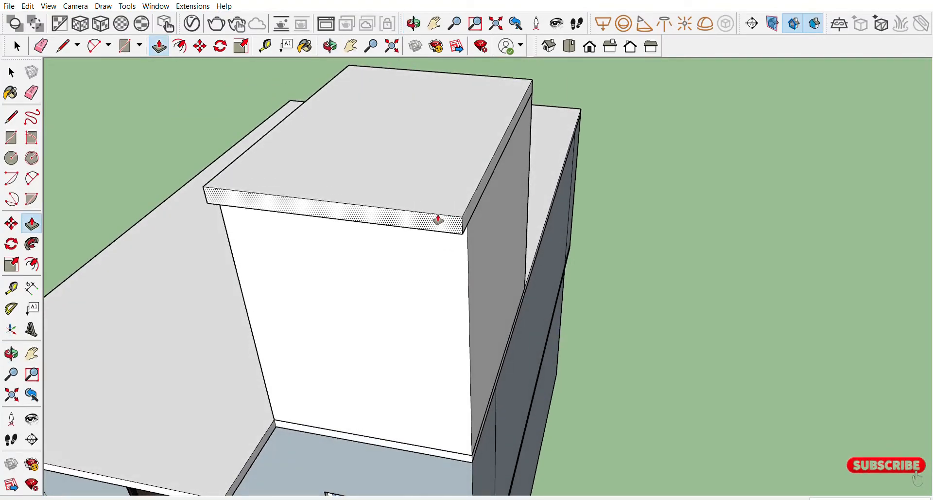
key(Return)
middle_drag(467, 200, 355, 184)
middle_drag(437, 187, 494, 202)
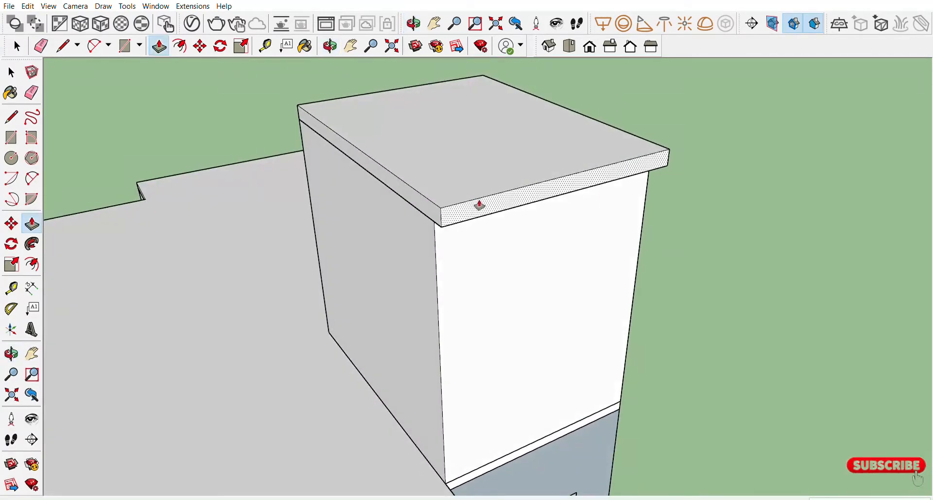
double_click(432, 205)
Examine the house's front and side facades together with the new rooftop block from several angles
middle_drag(552, 284, 499, 197)
scroll(499, 232, down, 2)
shift+middle_drag(494, 293, 535, 126)
scroll(505, 228, down, 4)
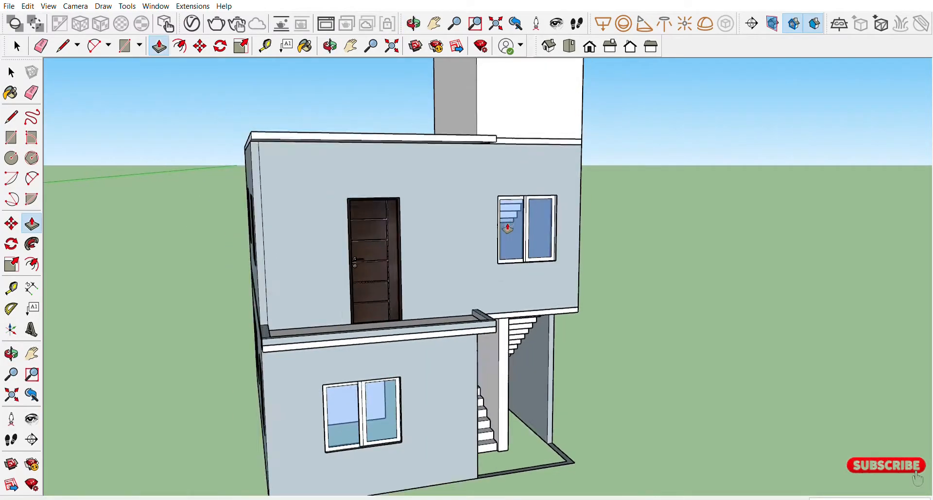
middle_drag(505, 229, 537, 201)
scroll(550, 193, up, 3)
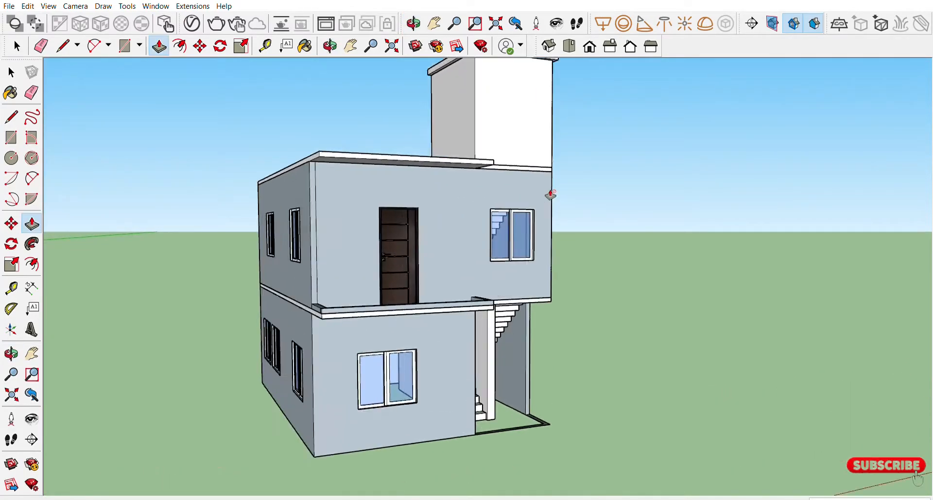
key(p)
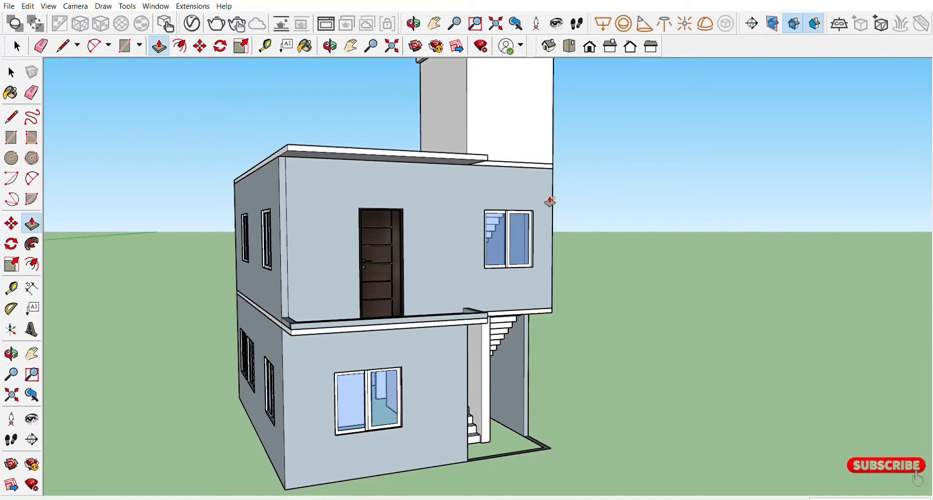
middle_drag(551, 201, 385, 138)
Place two horizontal guide lines across the rooftop block's front face with the Tape Measure, one above the other
click(17, 46)
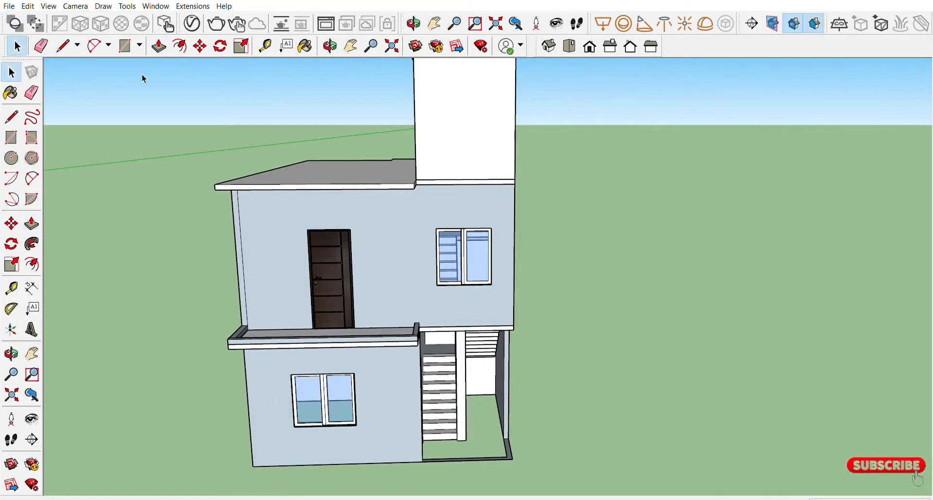
scroll(461, 258, up, 3)
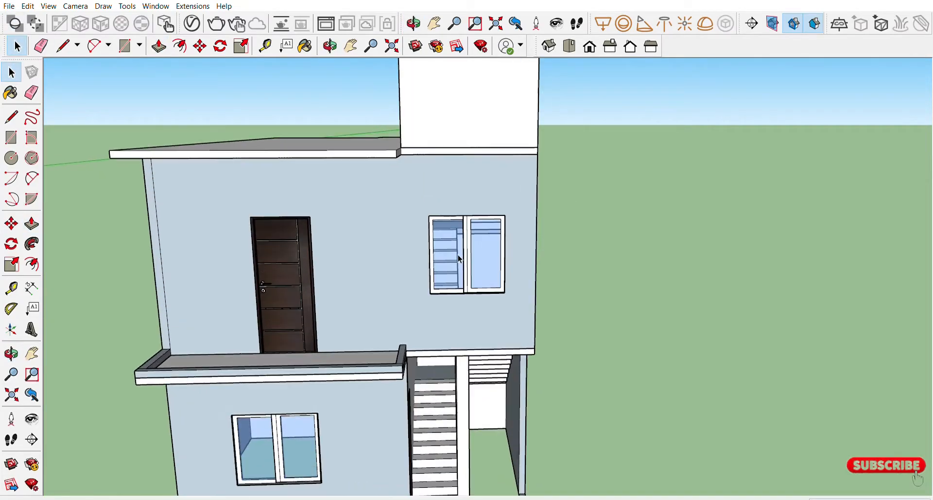
click(521, 189)
shift+middle_drag(506, 249, 484, 358)
click(440, 173)
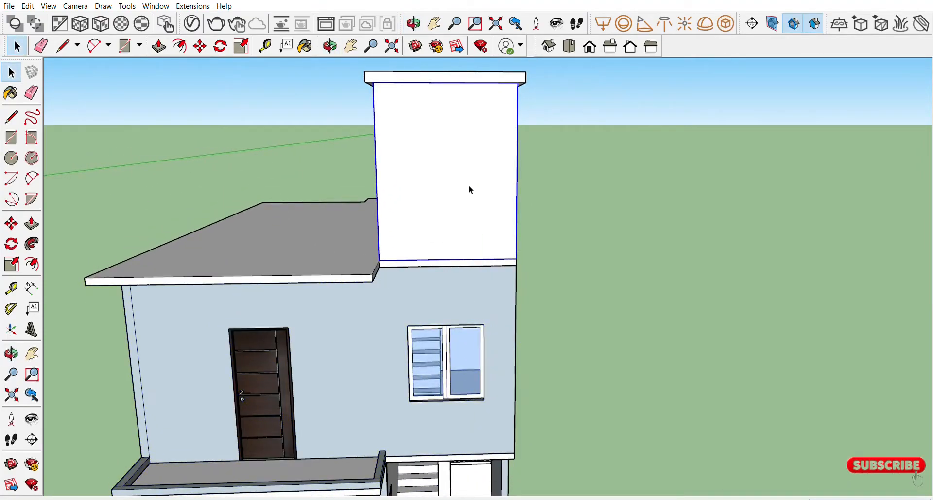
scroll(470, 190, up, 2)
key(o)
key(space)
click(269, 40)
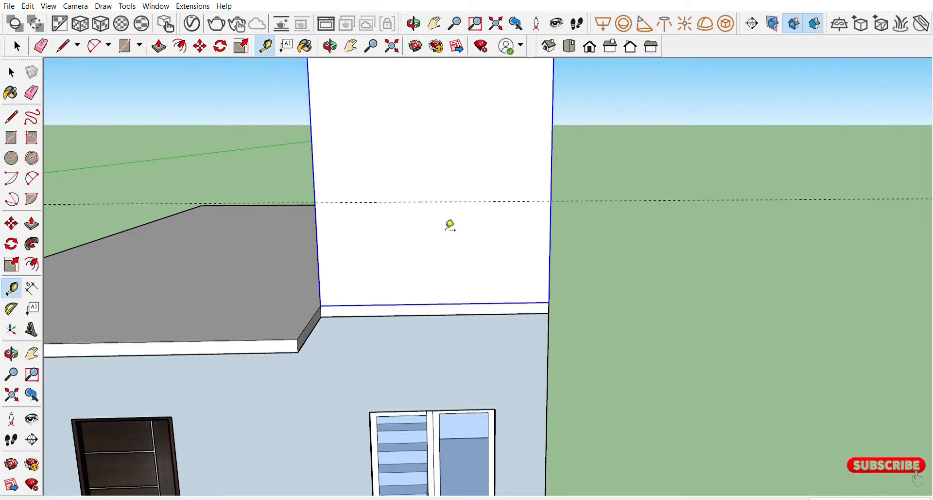
click(464, 201)
click(474, 140)
scroll(458, 130, down, 3)
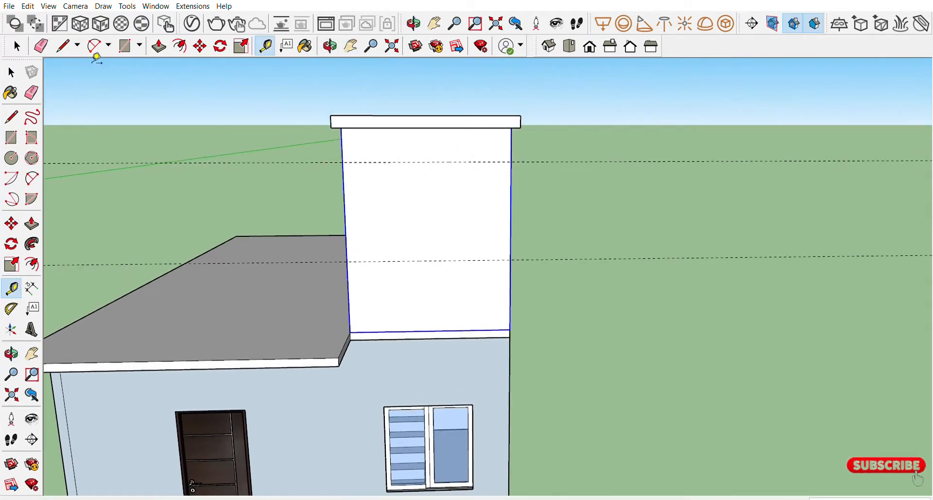
click(118, 47)
click(377, 162)
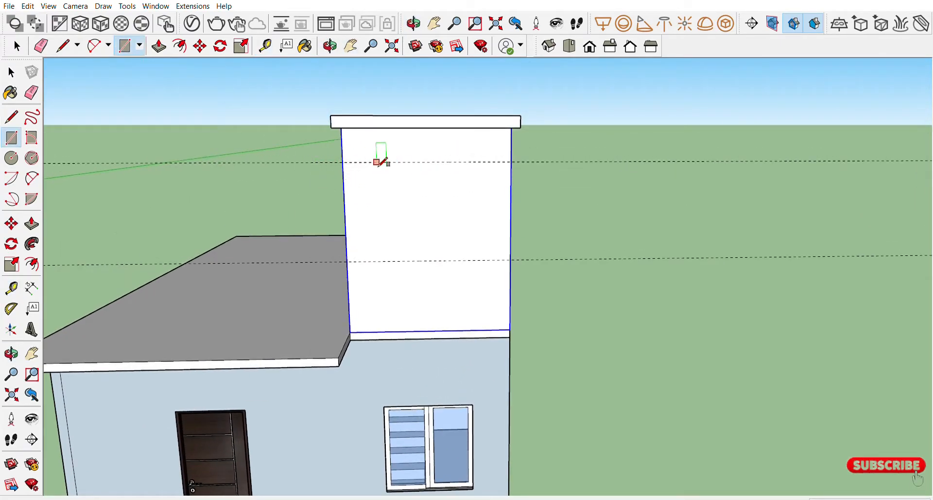
key(Escape)
middle_drag(474, 257, 471, 265)
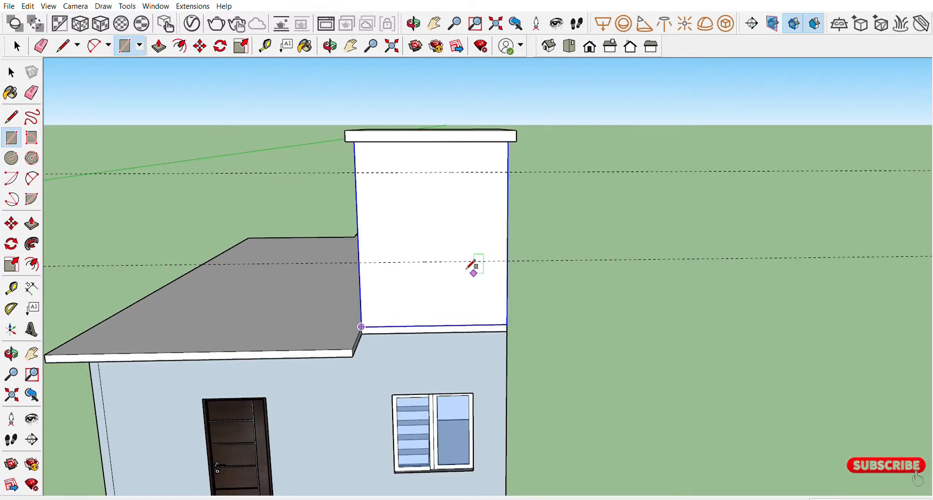
Copy the front wall's window inside the house group straight up onto the rooftop block's front face, between the two guide lines
click(22, 38)
click(447, 425)
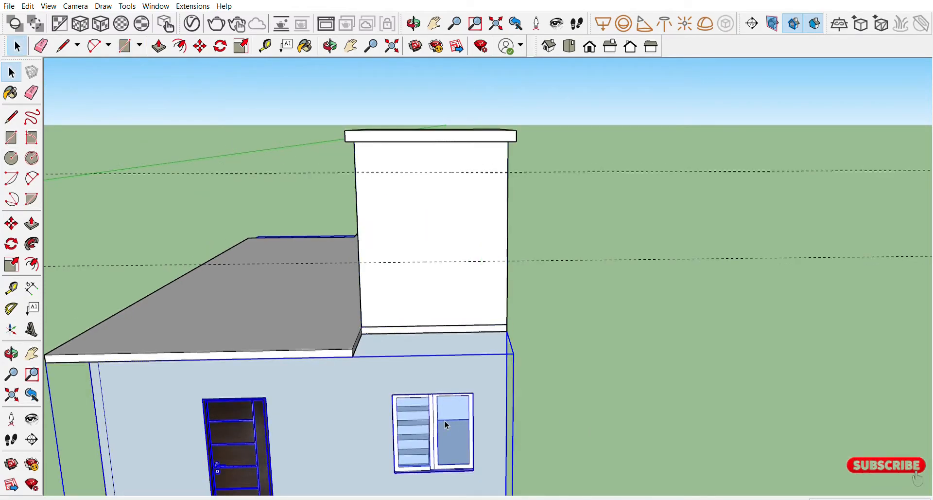
double_click(485, 387)
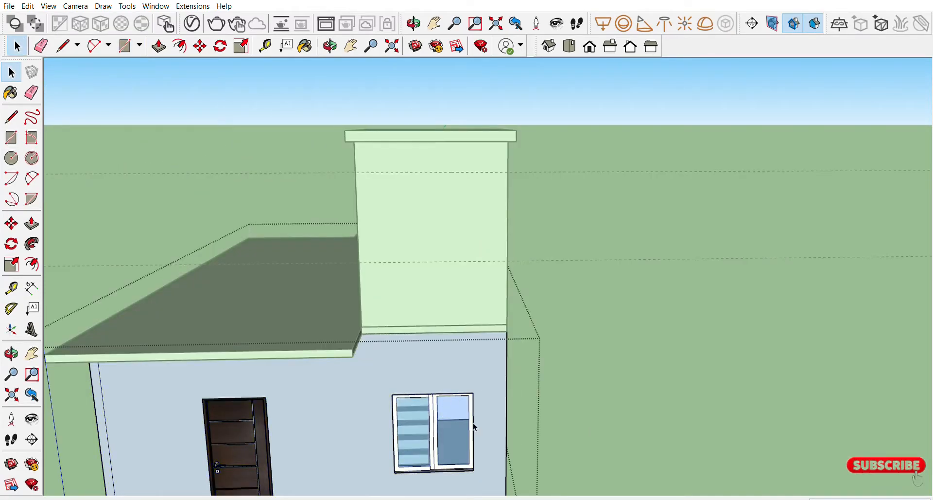
key(m)
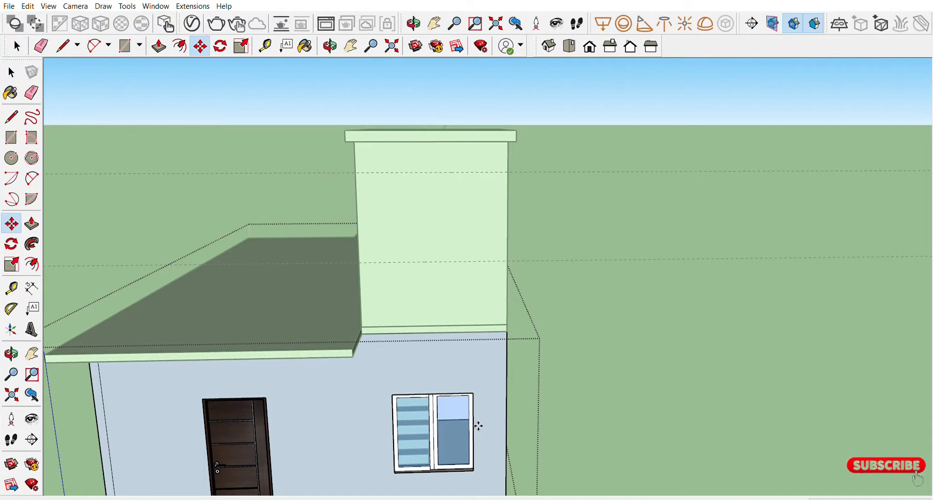
click(482, 470)
click(474, 258)
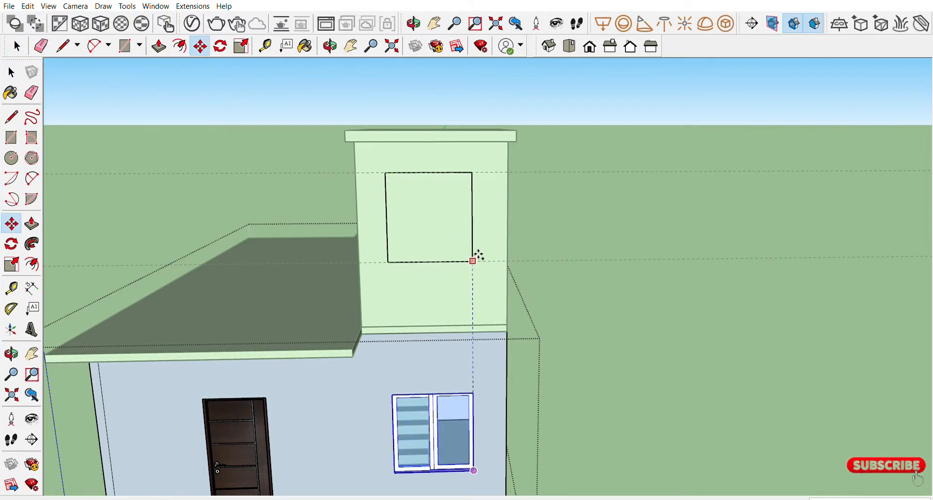
click(17, 44)
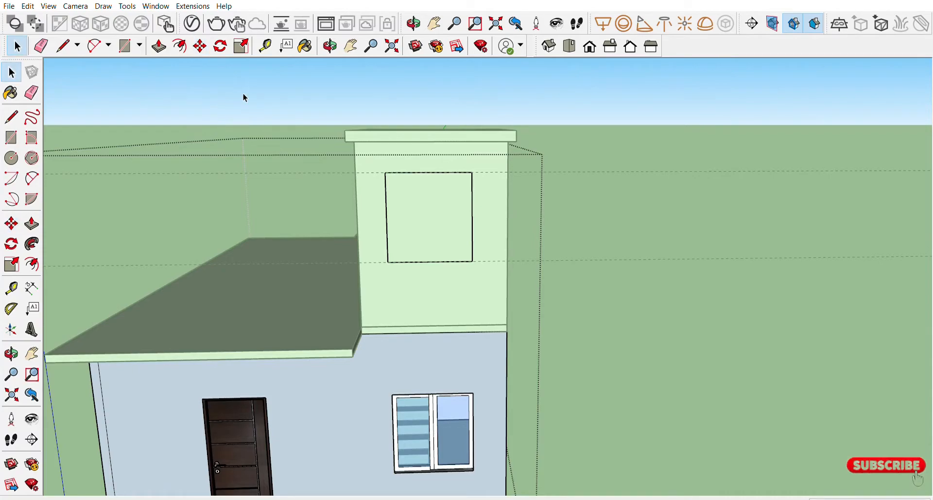
click(243, 95)
Trace a rectangle over the copied window's outline on the rooftop block's front face and try to prepare it for Push/Pull
scroll(429, 223, up, 3)
middle_drag(428, 224, 542, 246)
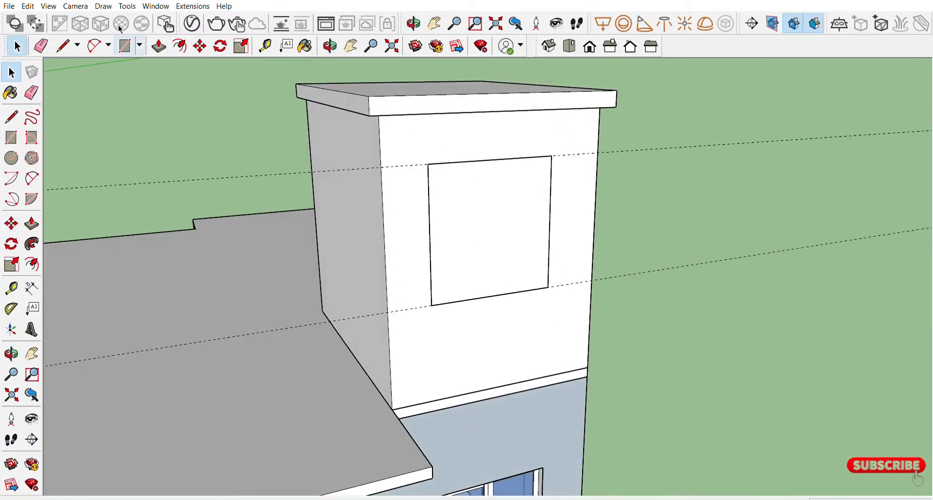
click(125, 46)
scroll(421, 167, up, 1)
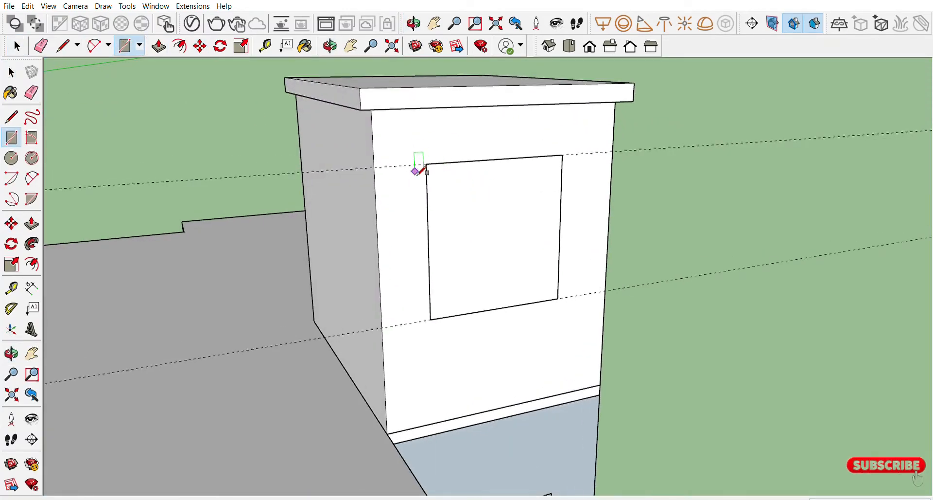
click(427, 164)
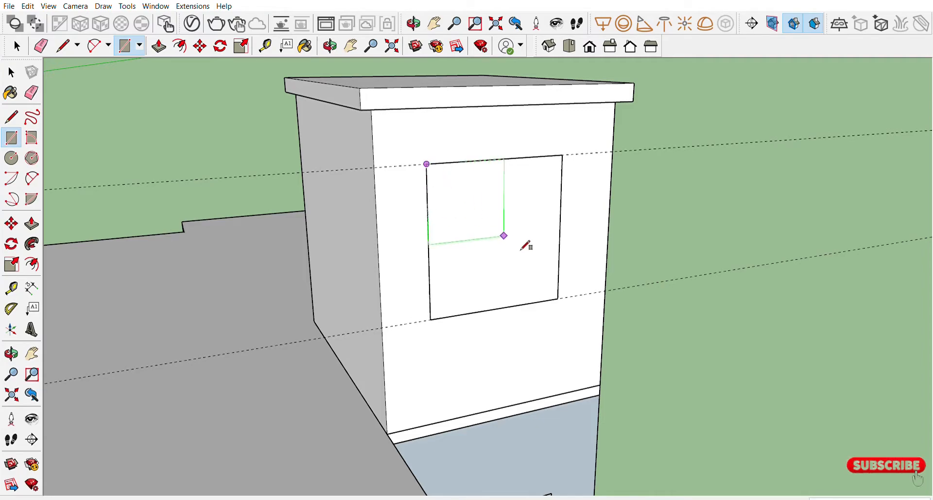
click(560, 299)
click(159, 45)
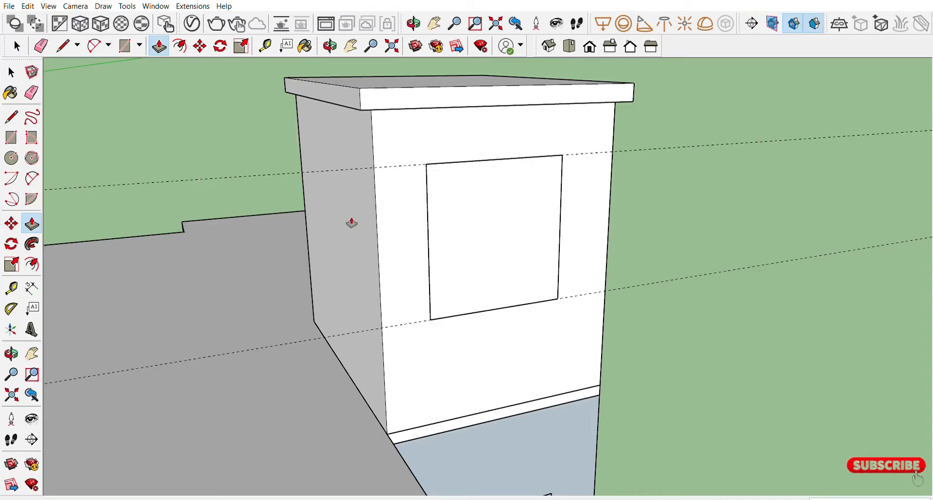
scroll(582, 274, down, 2)
middle_drag(582, 274, 488, 255)
click(16, 45)
triple_click(445, 242)
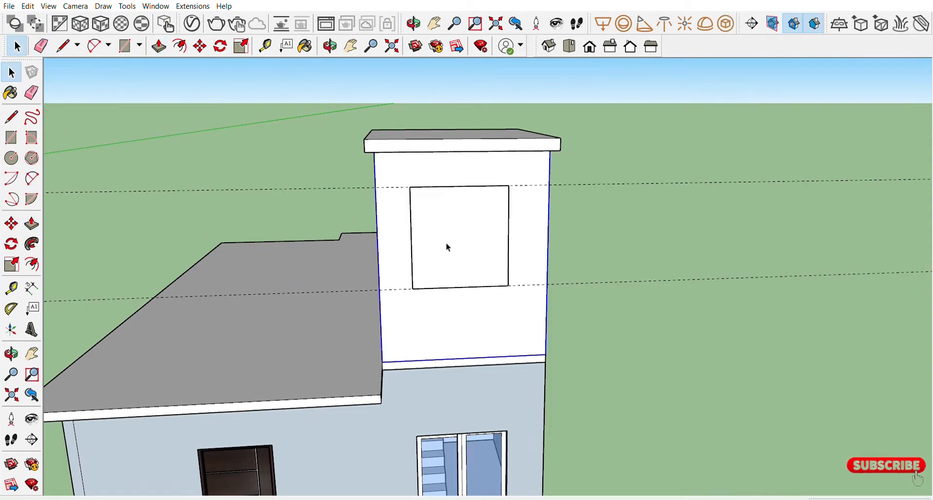
click(608, 261)
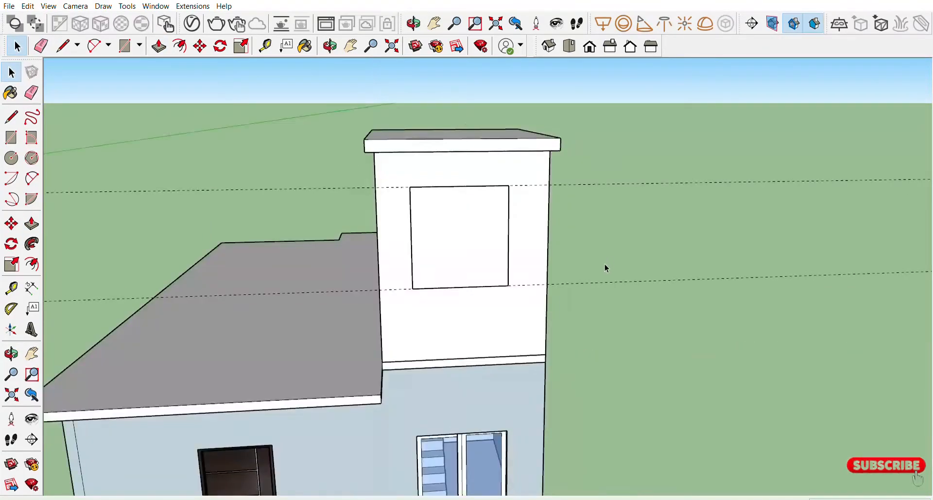
Undo the traced rectangle and the window copy on the rooftop block's front face
key(ctrl+z)
key(ctrl+z)
key(ctrl+z)
key(ctrl+z)
double_click(502, 264)
key(ctrl+z)
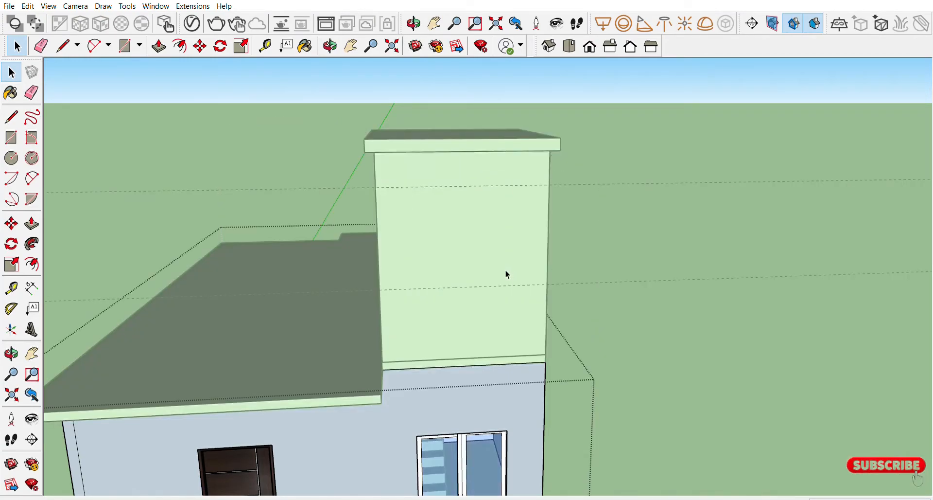
click(616, 235)
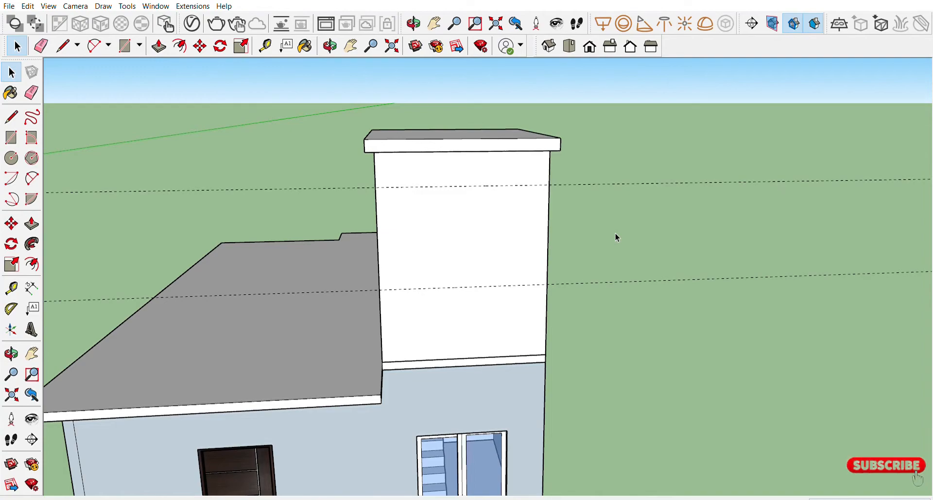
Draw a window-sized rectangle on the rooftop block's front face, spanning from the lower guide line to the upper one
click(466, 234)
middle_drag(465, 234, 490, 238)
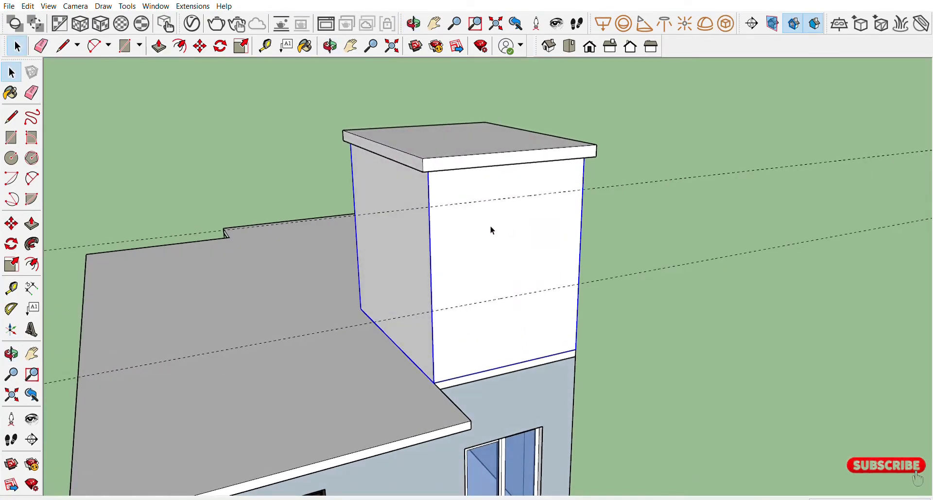
click(125, 45)
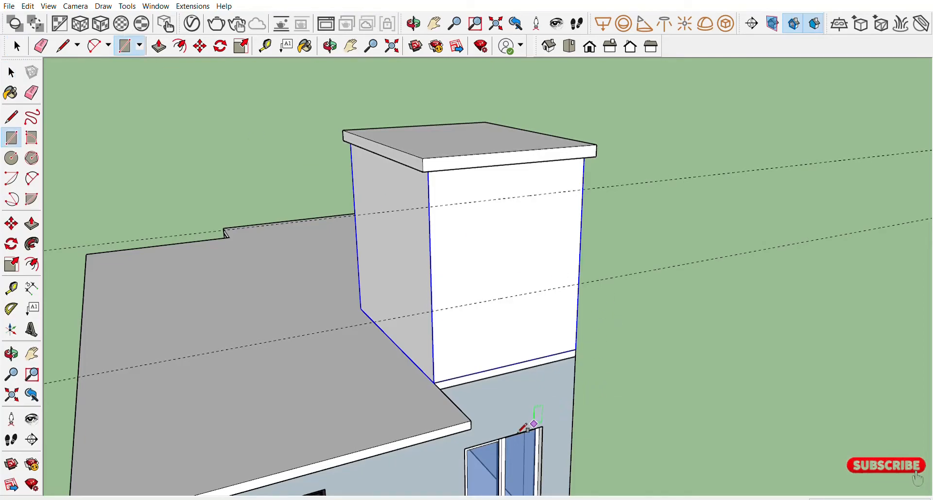
click(465, 304)
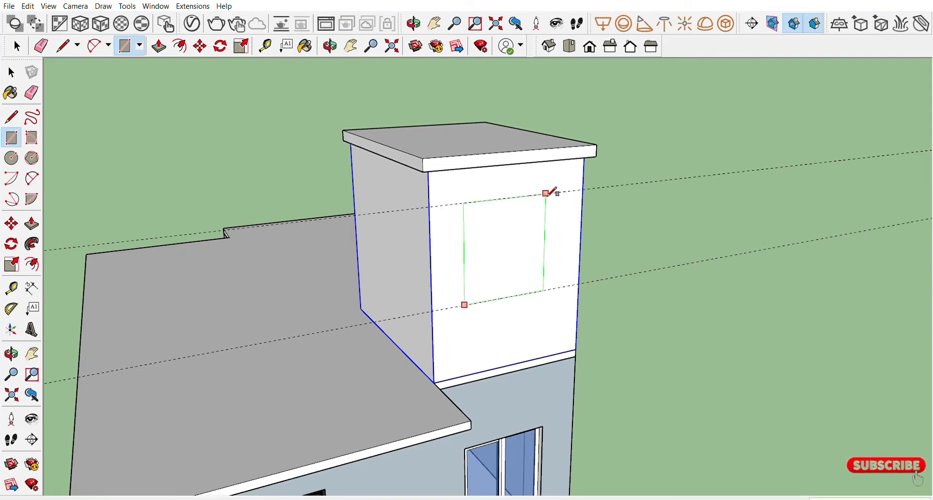
key(Return)
mouse_move(599, 329)
middle_down()
mouse_move(586, 314)
mouse_move(511, 292)
middle_up()
key(ctrl+z)
click(426, 279)
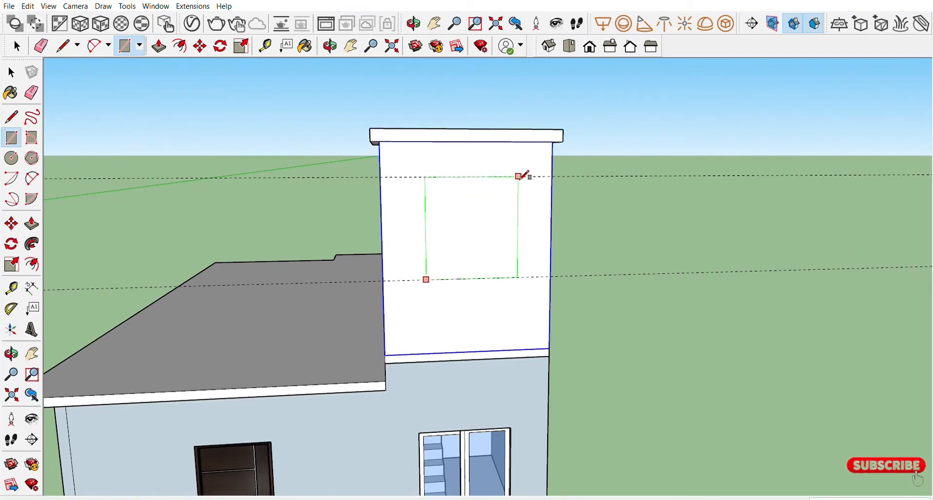
click(526, 177)
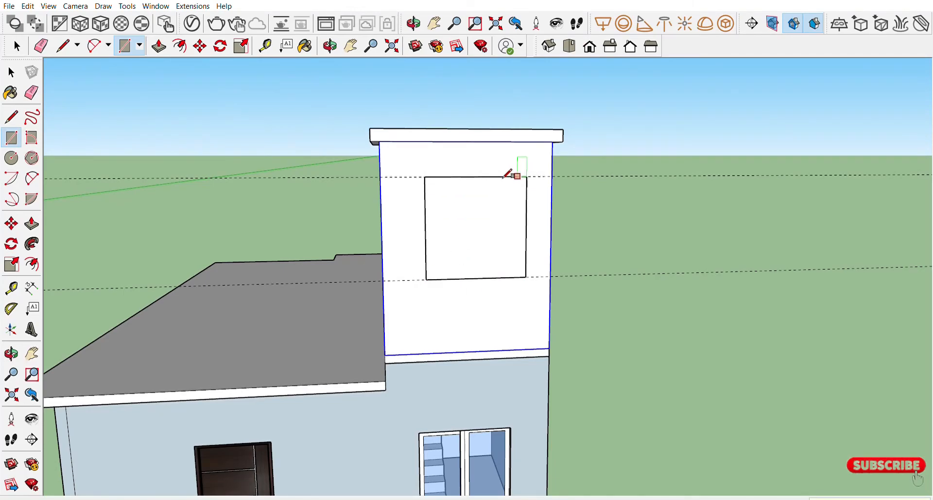
Use Push/Pull on the rectangle drawn on the rooftop block's front face
click(159, 46)
scroll(507, 249, down, 3)
middle_drag(427, 229, 598, 344)
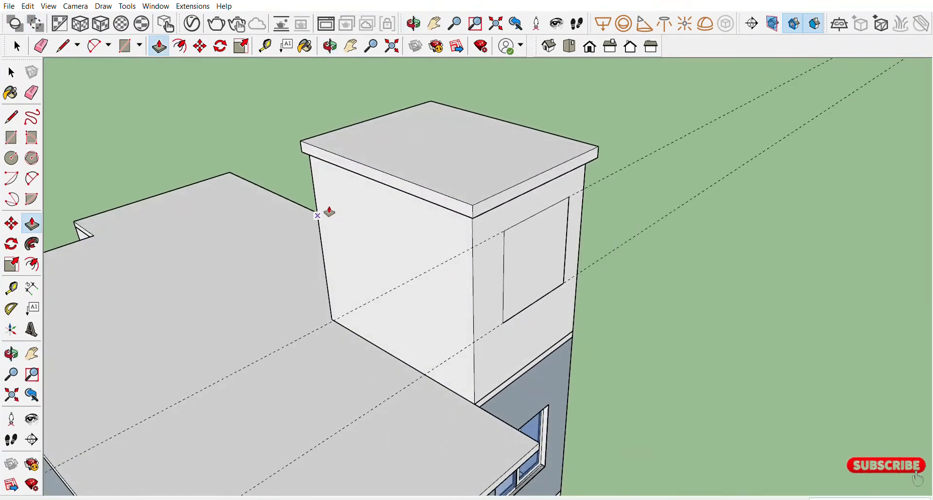